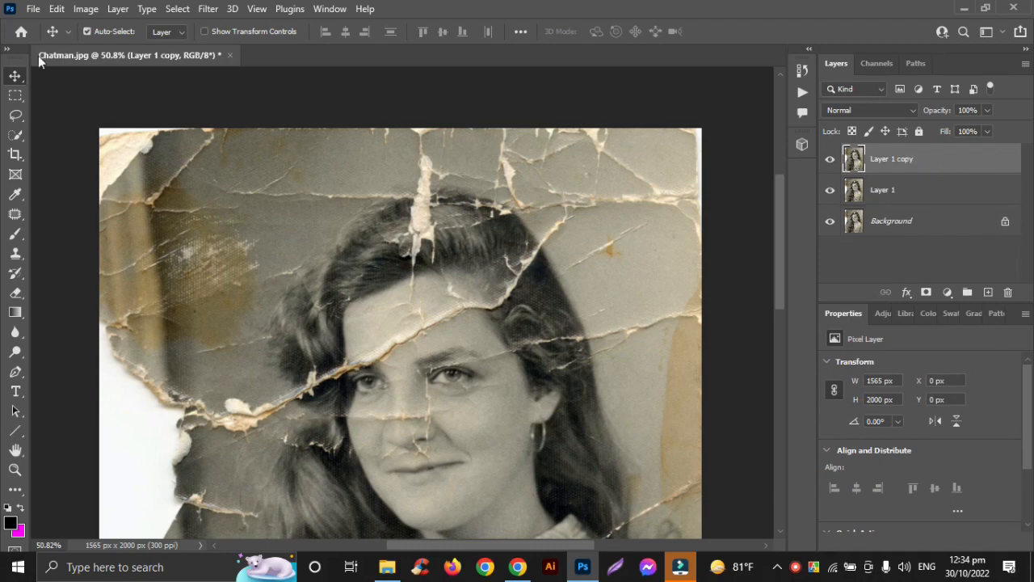
- Select a strip about 1565 × 134 px along the photo's top edge, fill it with Content-Aware, and deselect
click(15, 95)
drag(92, 115, 713, 179)
click(86, 8)
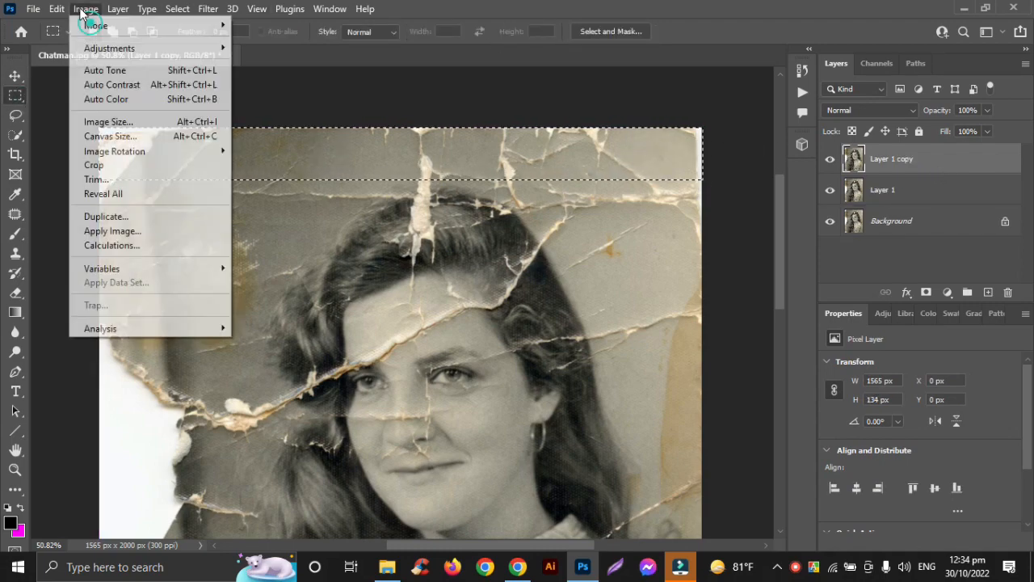
mouse_move(57, 8)
click(88, 239)
click(837, 74)
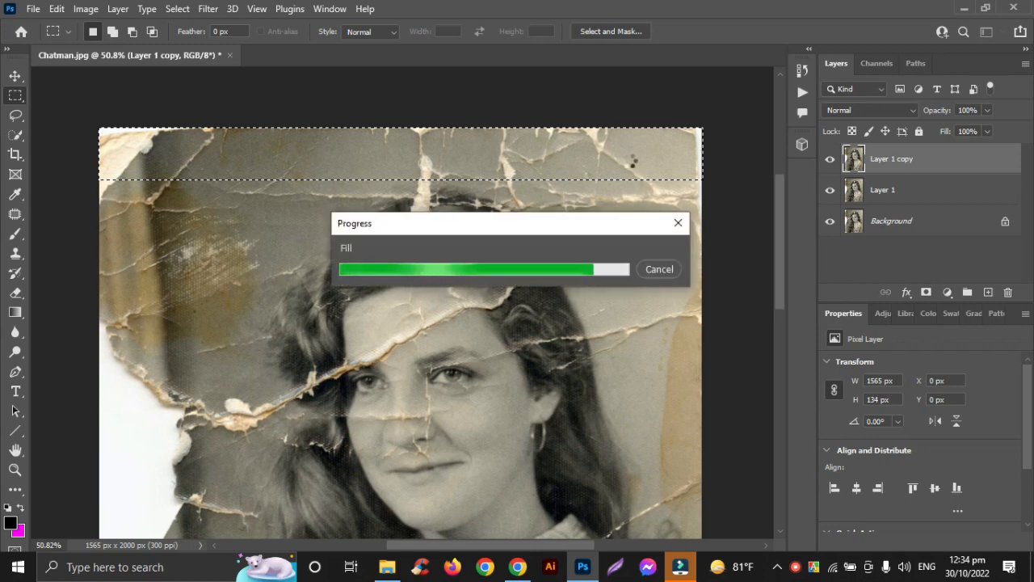
key(ctrl+d)
- Content-Aware fill a full-height strip about 172 px wide along the photo's left edge, then clear the selection
scroll(218, 202, down, 5)
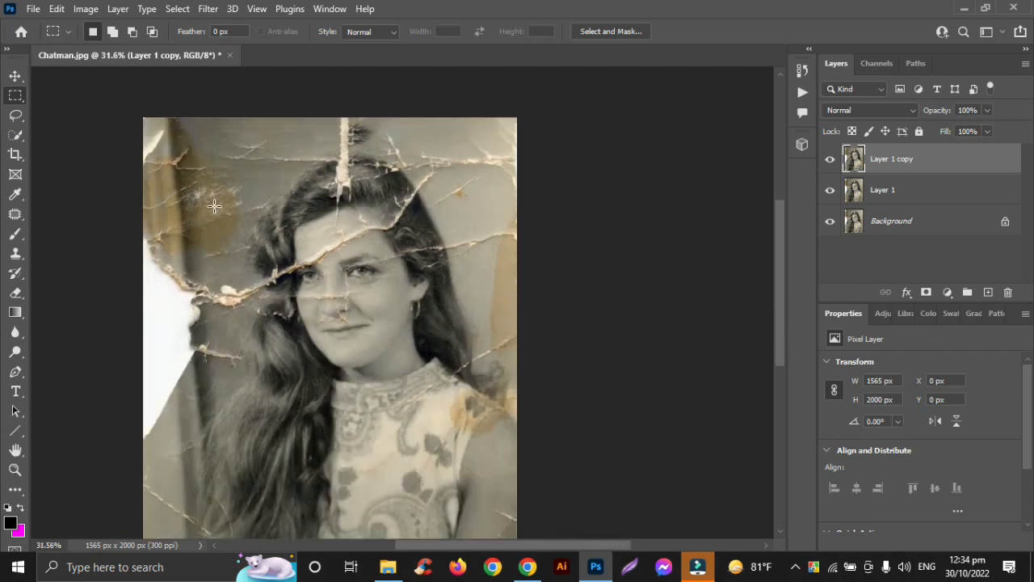
drag(235, 73, 294, 455)
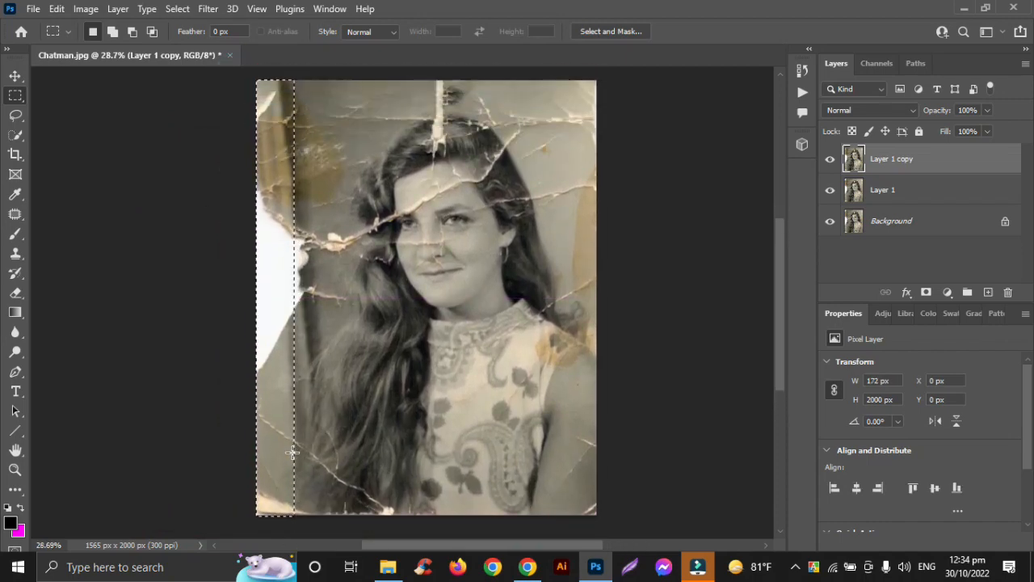
click(57, 8)
click(49, 244)
click(836, 72)
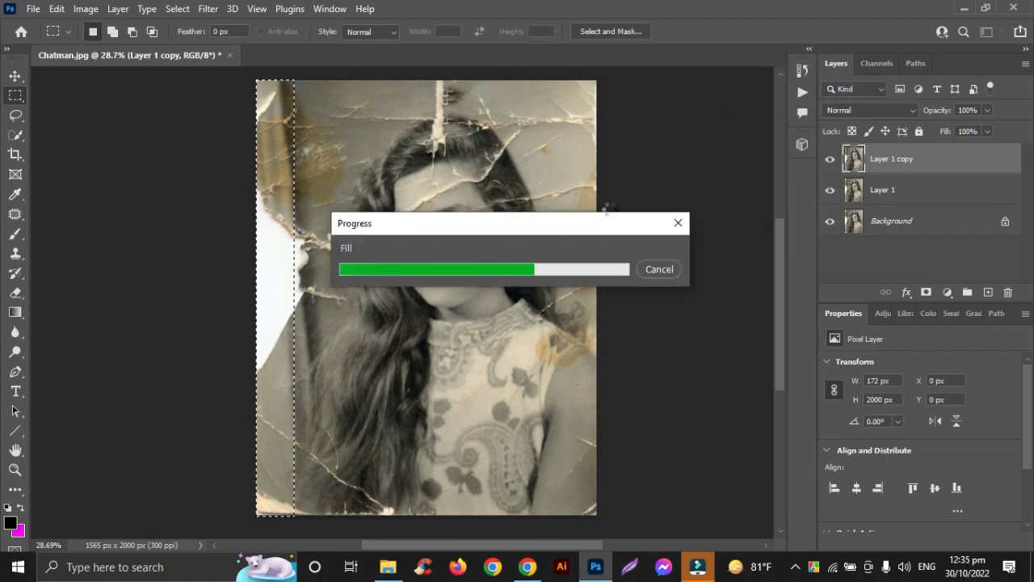
key(ctrl+d)
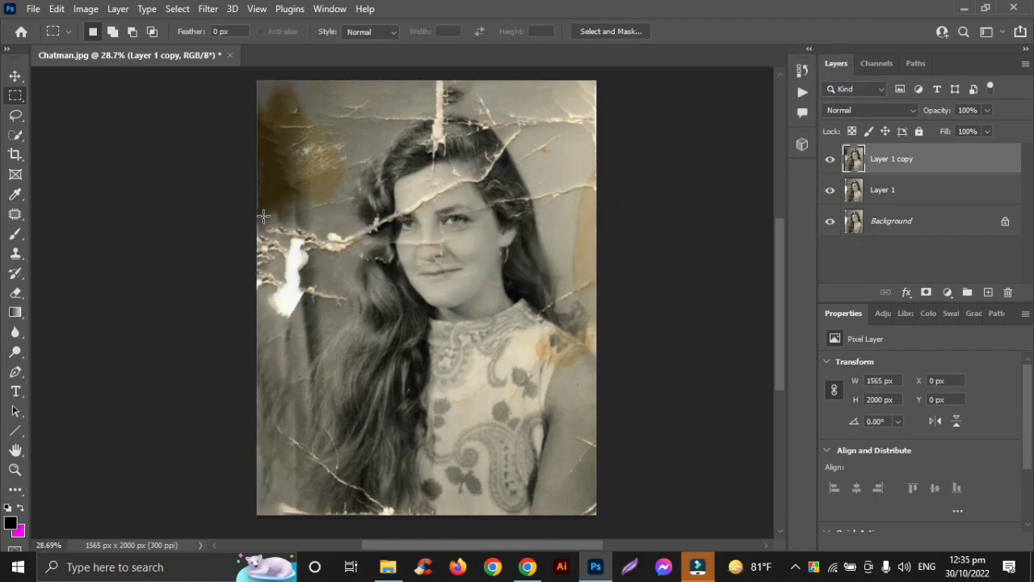
- Select the remaining white hole at the left edge, about 272 × 488 px, fill it with Content-Aware, and deselect
scroll(263, 216, up, 1)
drag(264, 215, 332, 355)
click(57, 8)
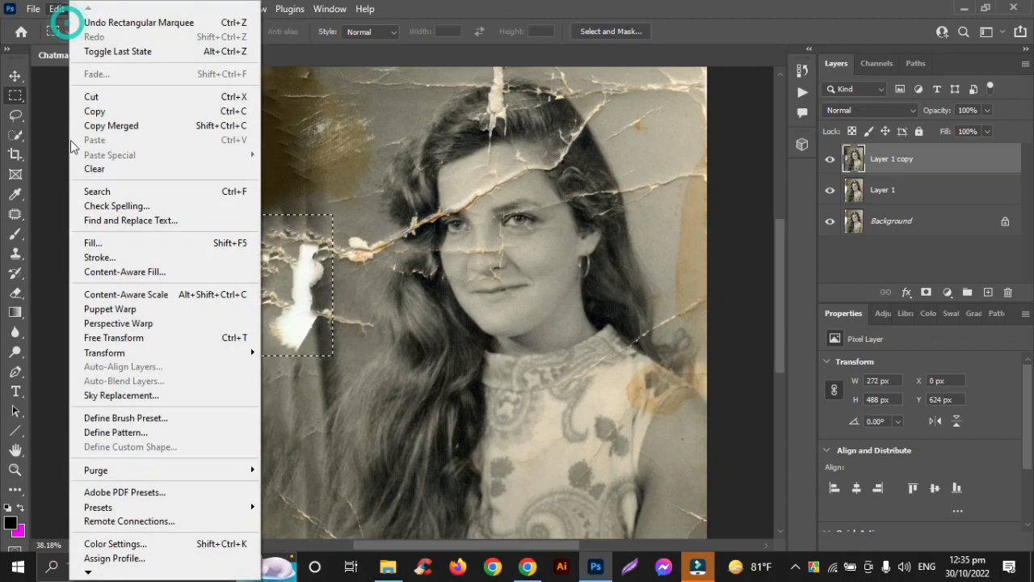
click(93, 243)
click(838, 71)
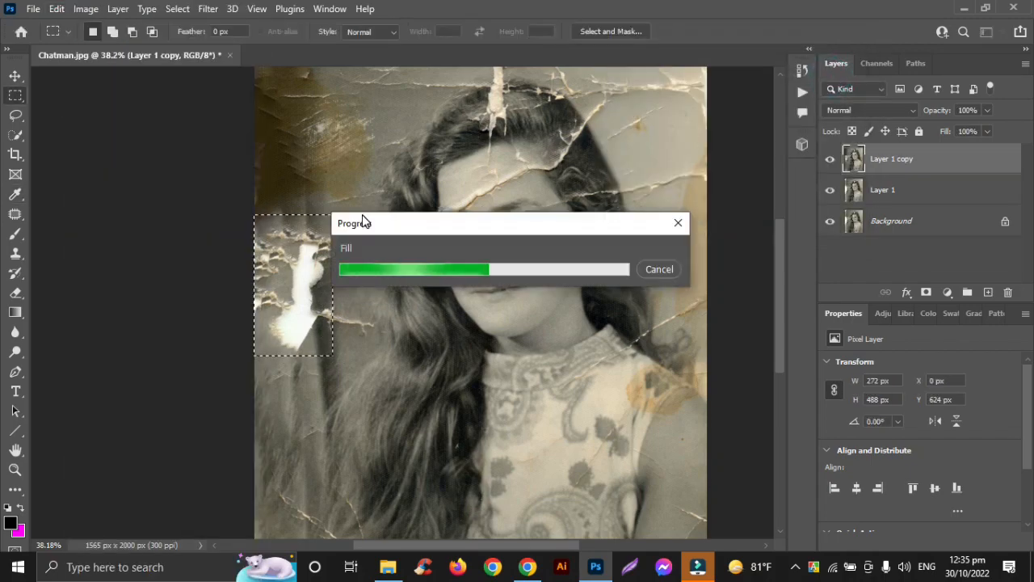
key(ctrl+d)
- Content-Aware fill an area about 504 × 120 px at the top edge above the woman's head
scroll(310, 208, up, 4)
scroll(310, 208, right, 3)
scroll(310, 211, right, 1)
drag(299, 109, 446, 166)
click(56, 8)
click(103, 242)
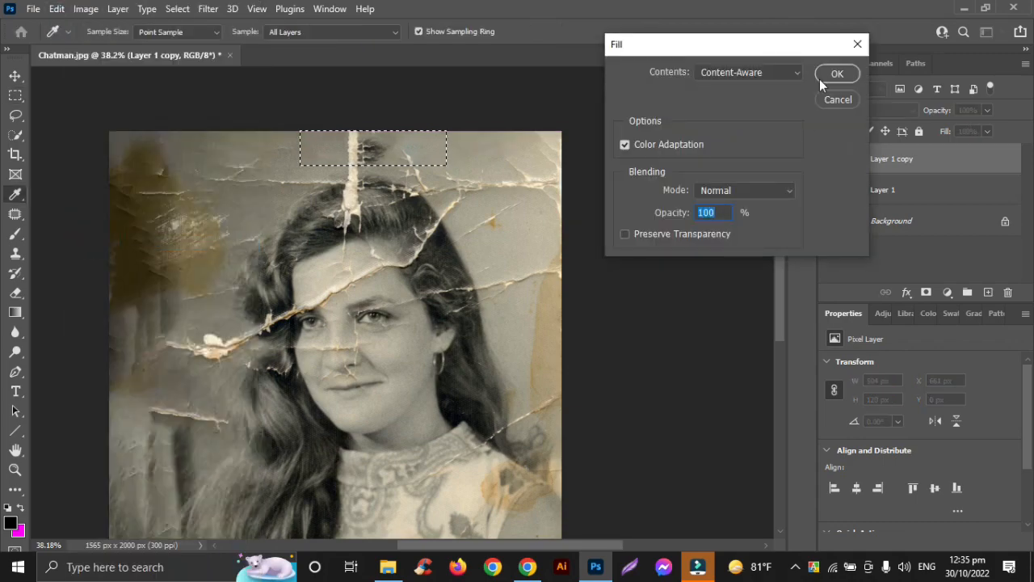
click(824, 76)
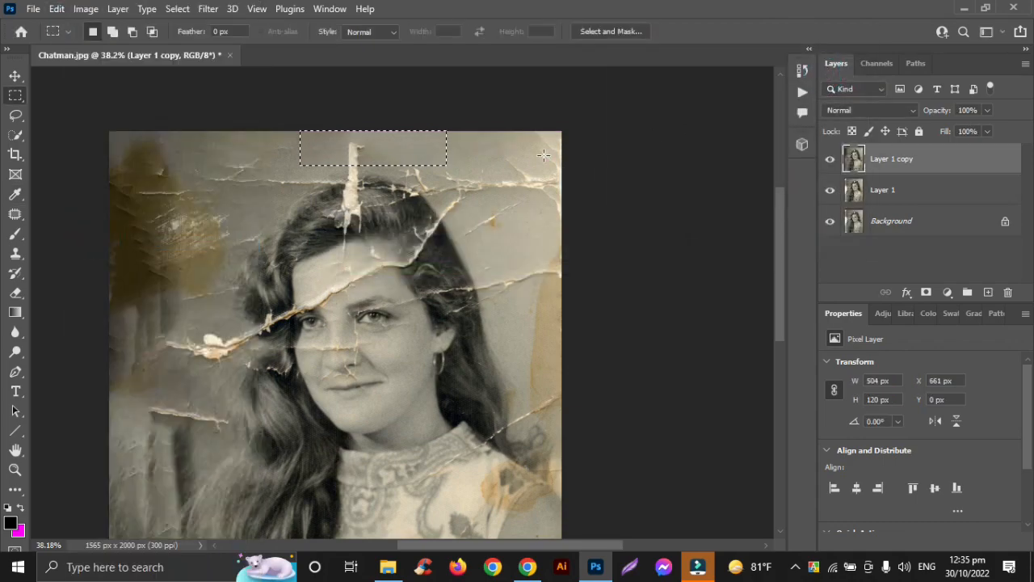
- Content-Aware fill the cracked top-right corner of the photo with a rectangular selection about 333 × 290 px
drag(466, 125, 589, 212)
click(57, 8)
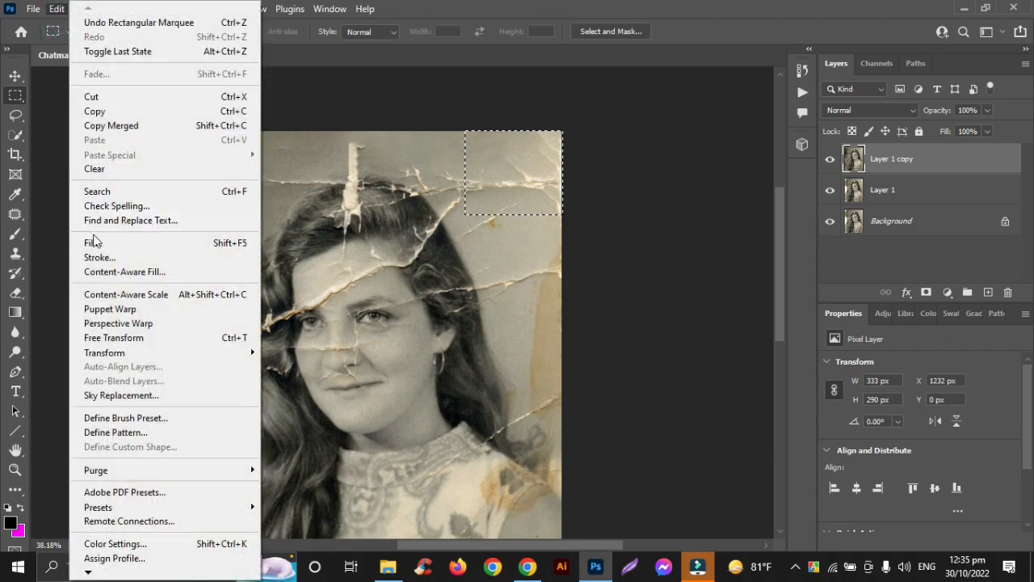
click(92, 241)
click(838, 74)
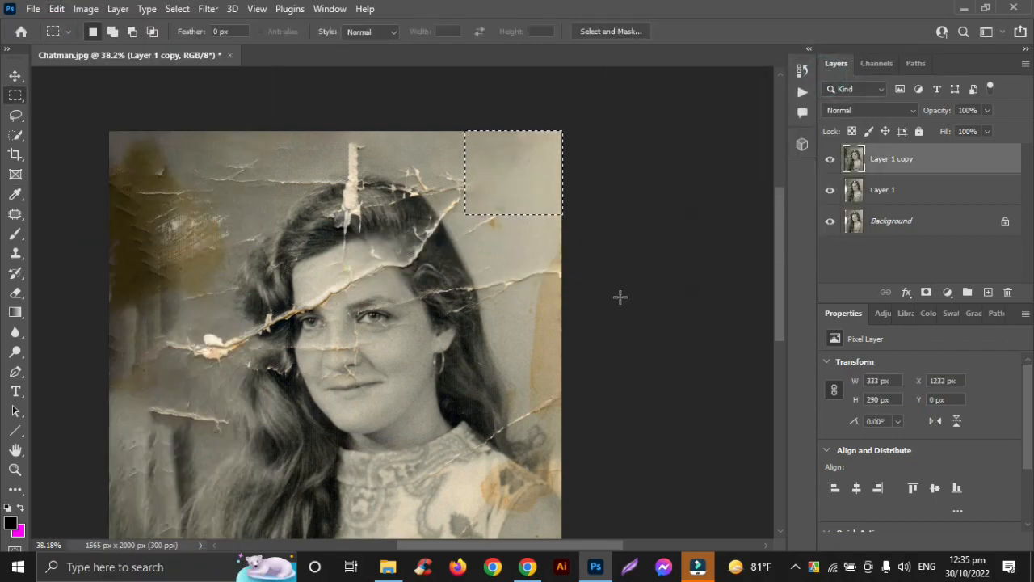
- Select the stained right edge beside the hair, about 166 × 535 px, and fill it with Content-Aware
drag(489, 220, 605, 337)
drag(547, 311, 564, 309)
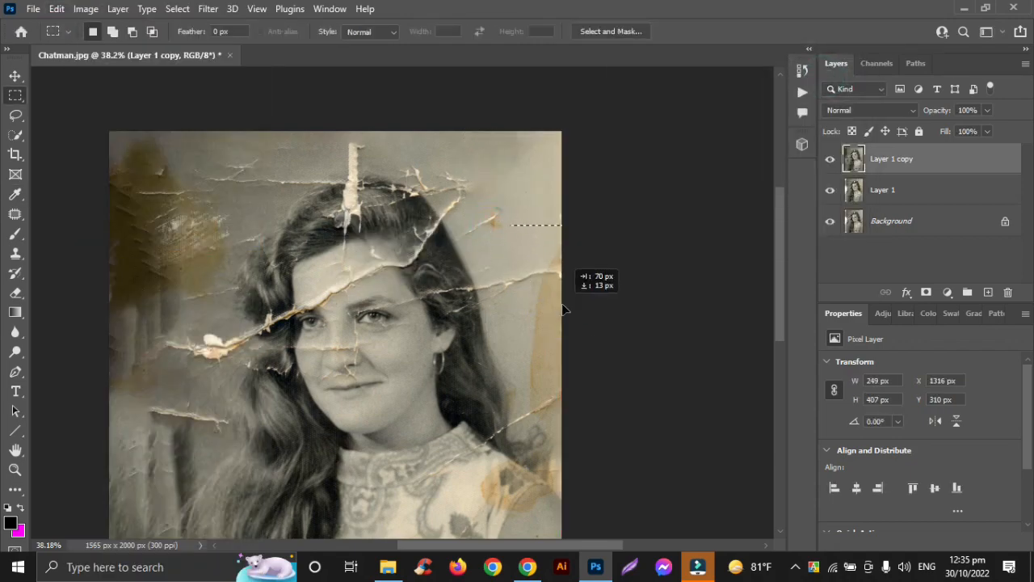
drag(521, 214, 563, 365)
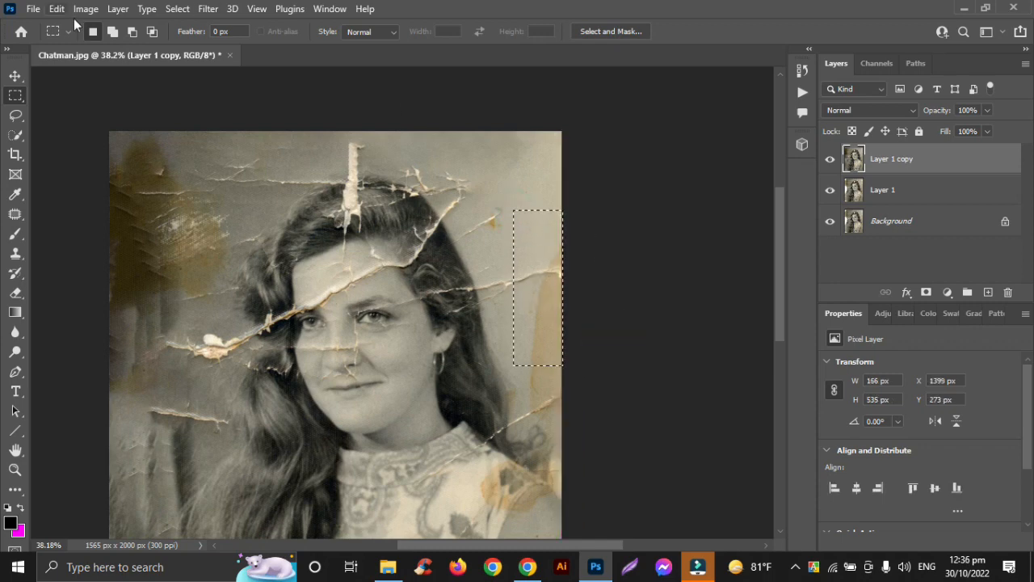
click(56, 8)
click(93, 241)
click(837, 74)
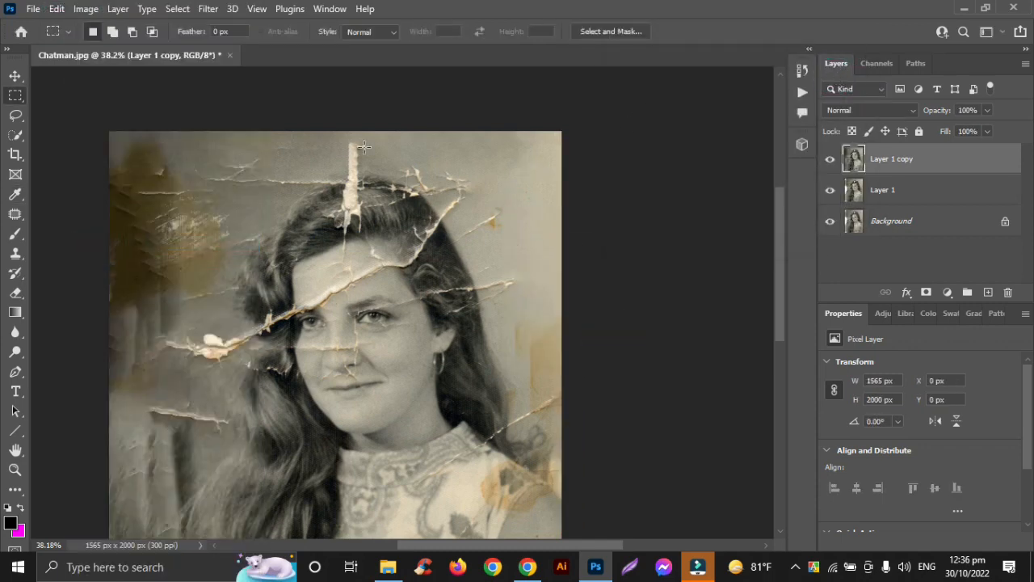
- Content-Aware fill the upper end of the vertical tear above the head, about 294 × 130 px, and deselect
drag(324, 136, 409, 174)
click(57, 8)
click(92, 242)
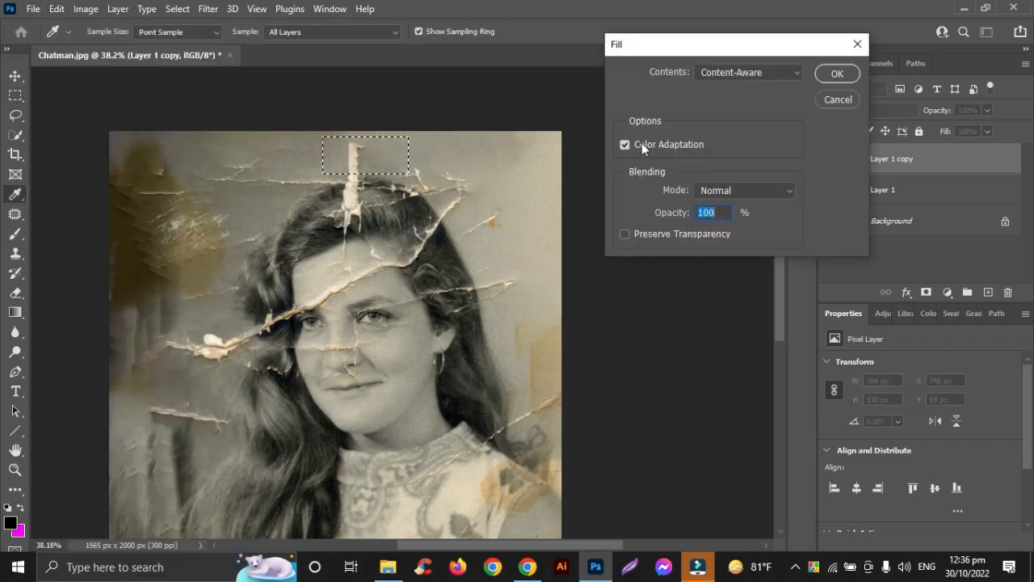
click(837, 74)
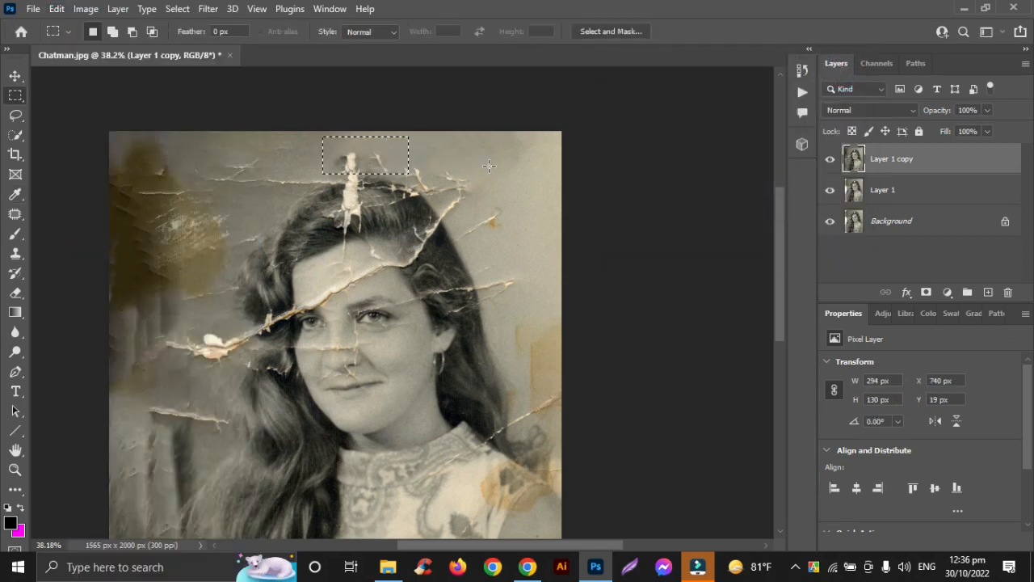
key(ctrl+d)
- Select the cracked bottom-right corner over the arm, about 149 × 425 px, fill it with Content-Aware, and deselect
scroll(476, 158, down, 15)
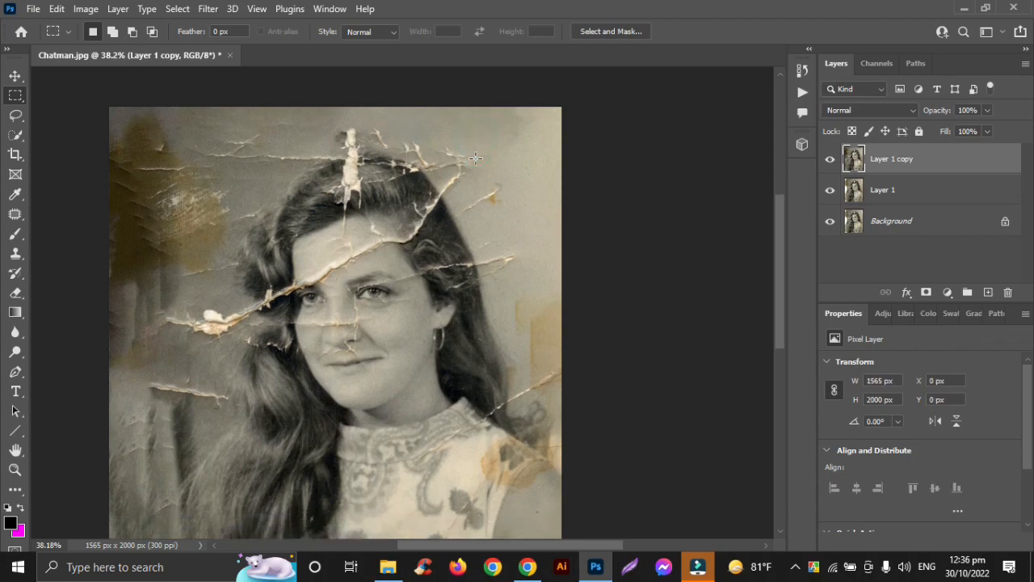
scroll(534, 266, up, 5)
scroll(568, 253, right, 2)
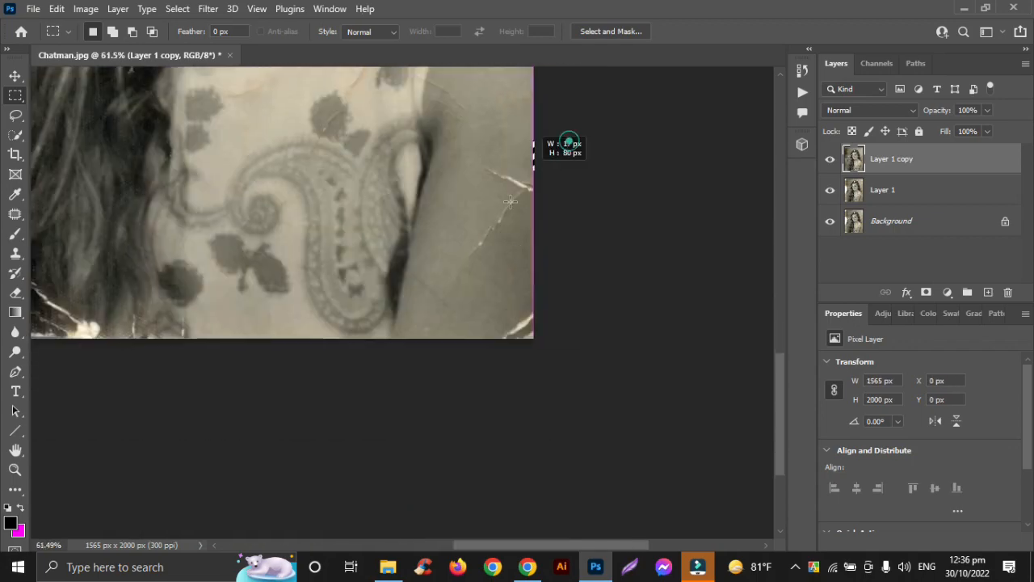
drag(565, 141, 463, 343)
click(57, 8)
click(81, 239)
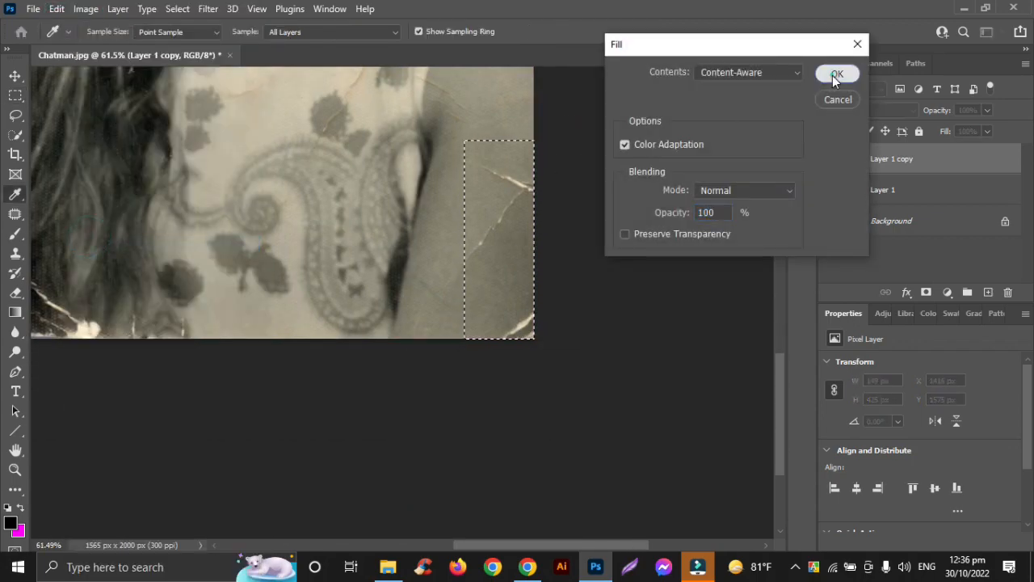
click(837, 75)
key(ctrl+d)
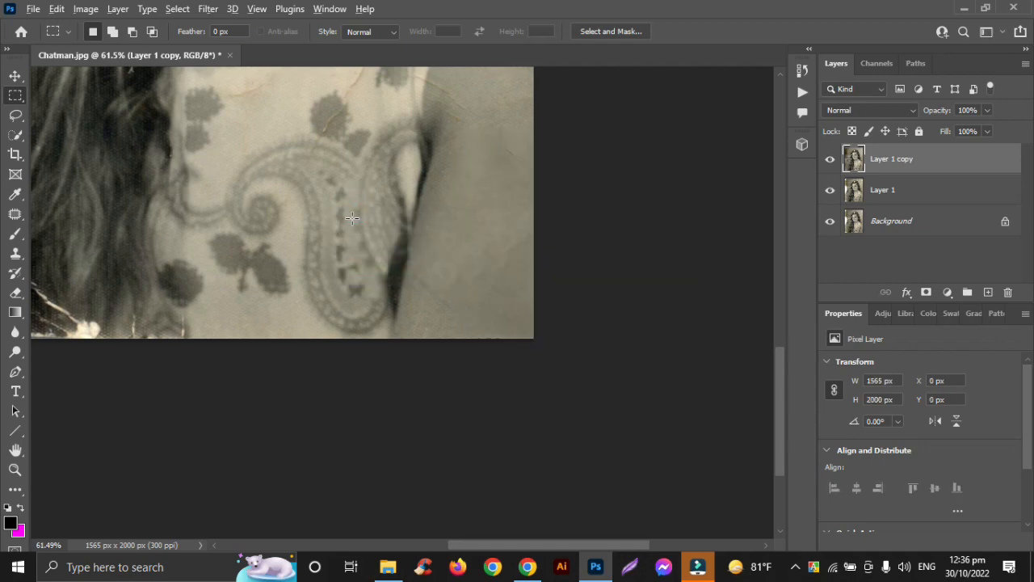
- Content-Aware fill the long crack across the hair at the photo's bottom left, about 630 × 455 px, and deselect
scroll(352, 218, down, 3)
scroll(352, 218, up, 3)
scroll(353, 218, left, 5)
scroll(352, 218, down, 3)
scroll(352, 218, up, 2)
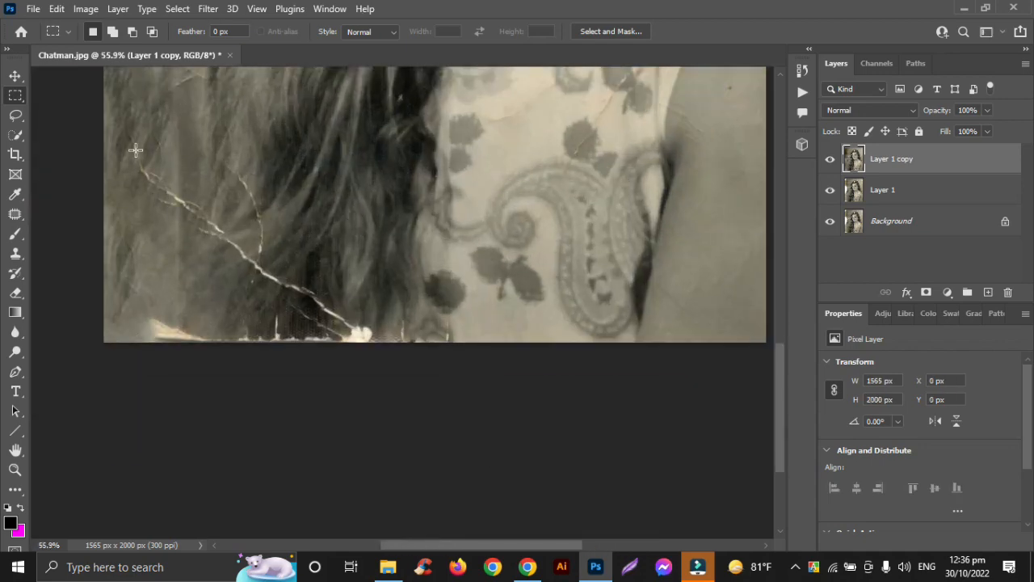
drag(135, 150, 400, 355)
key(shift+F5)
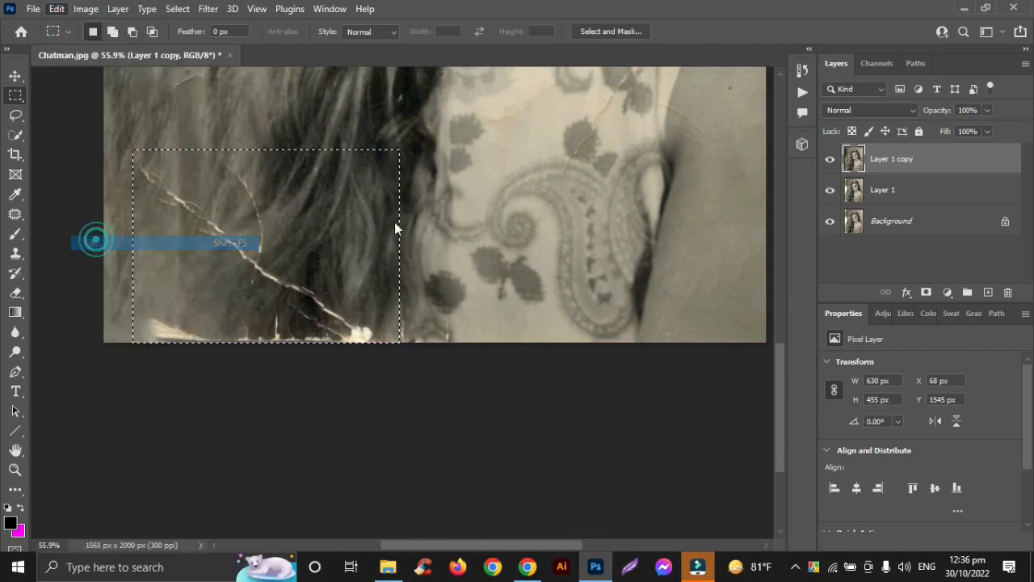
click(836, 74)
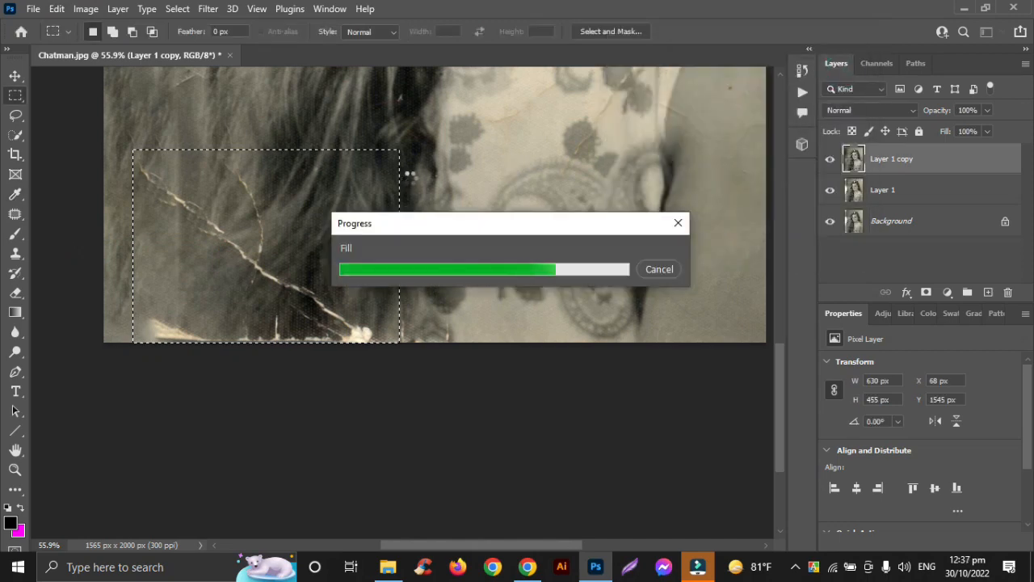
key(ctrl+d)
- Select the short crack in the background left of the long hair, about 299 × 85 px, and fill it with Content-Aware
key(ctrl+0)
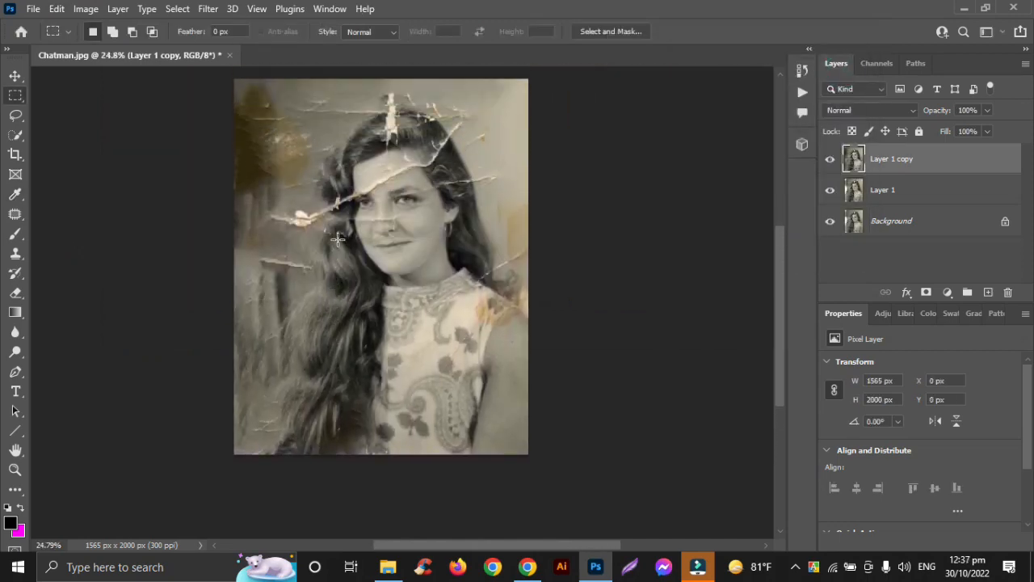
scroll(338, 239, up, 5)
drag(228, 289, 359, 325)
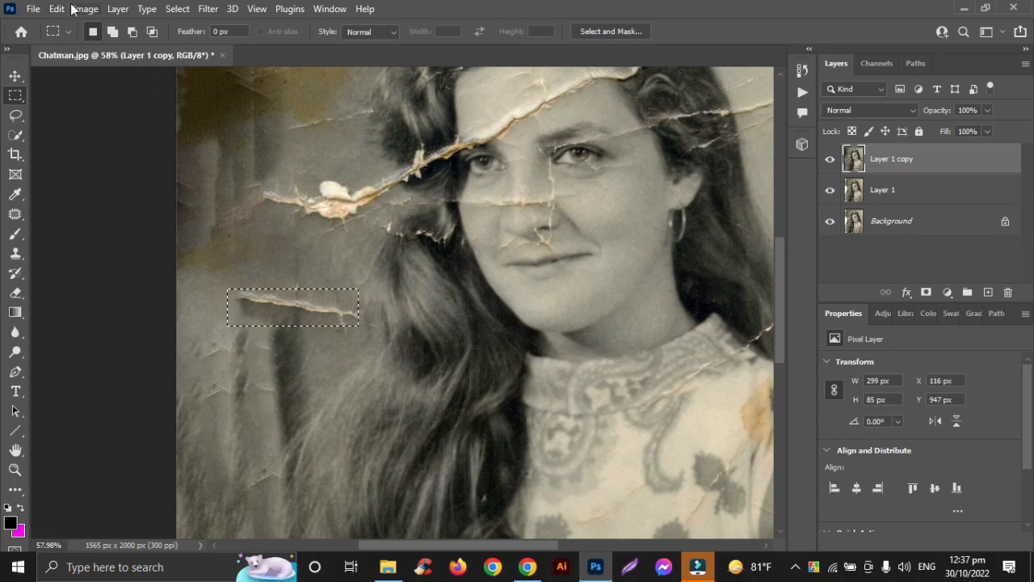
click(71, 9)
click(105, 238)
click(854, 73)
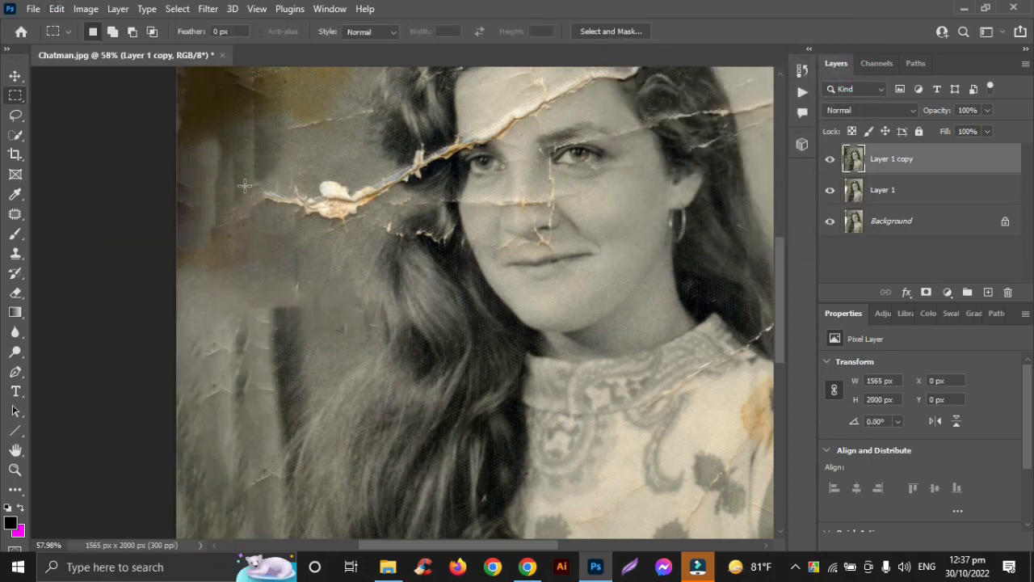
- Frame the thick torn patch left of the face, about 295 × 101 px, fill it with Content-Aware, and deselect
drag(245, 186, 375, 229)
drag(286, 196, 286, 189)
click(56, 9)
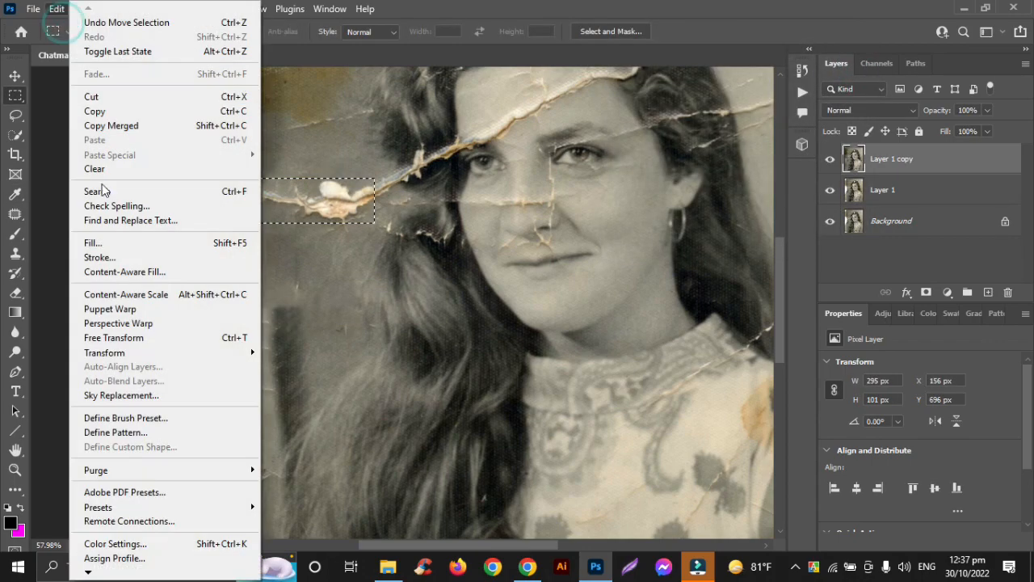
click(93, 243)
click(840, 71)
click(252, 137)
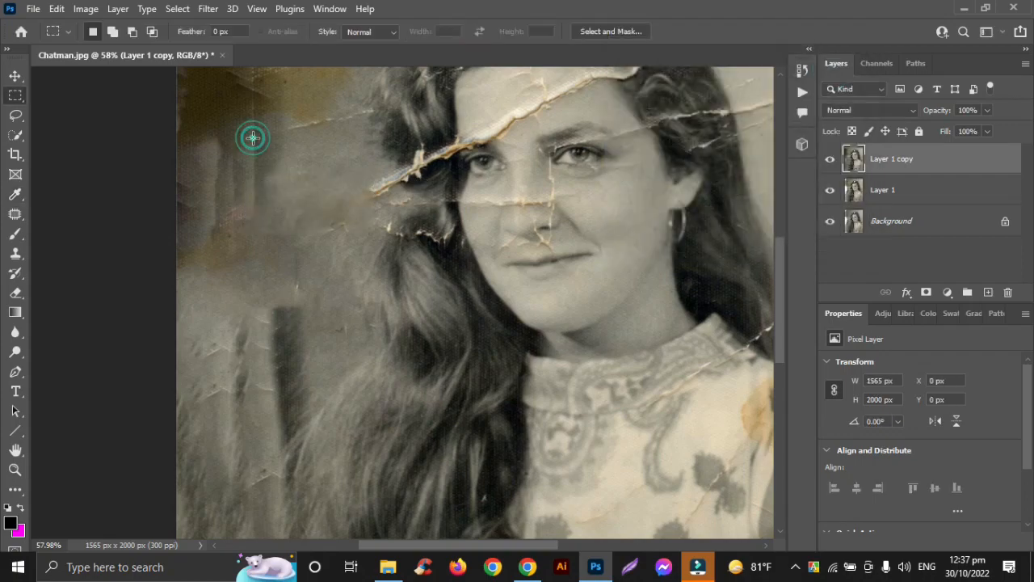
- Lasso the left tip of the forehead tear beside the hair, about 105 × 83 px, Content-Aware fill it, and deselect
scroll(281, 220, down, 5)
alt+scroll(393, 296, down, 3)
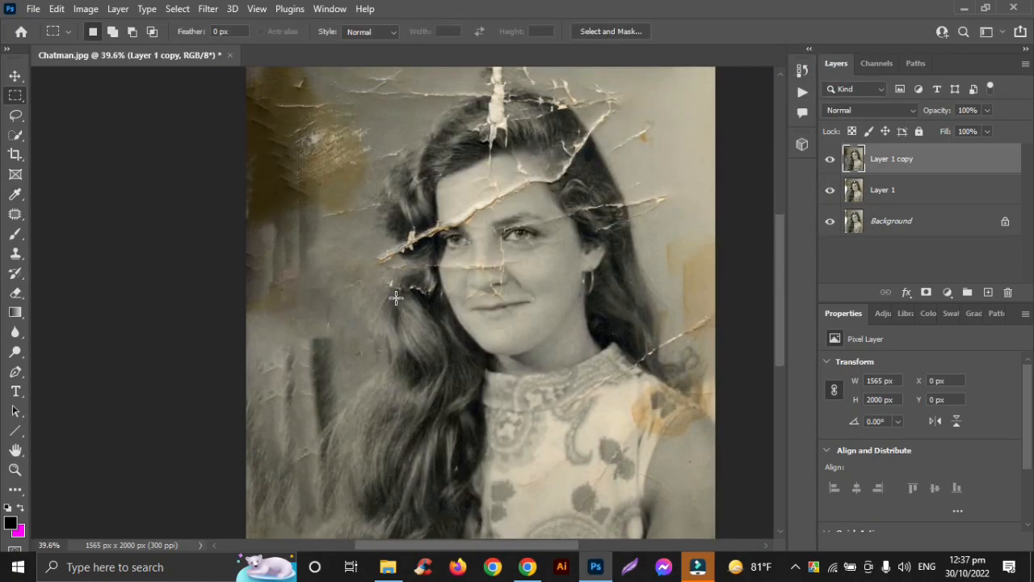
alt+scroll(396, 297, up, 4)
drag(339, 314, 415, 348)
click(15, 115)
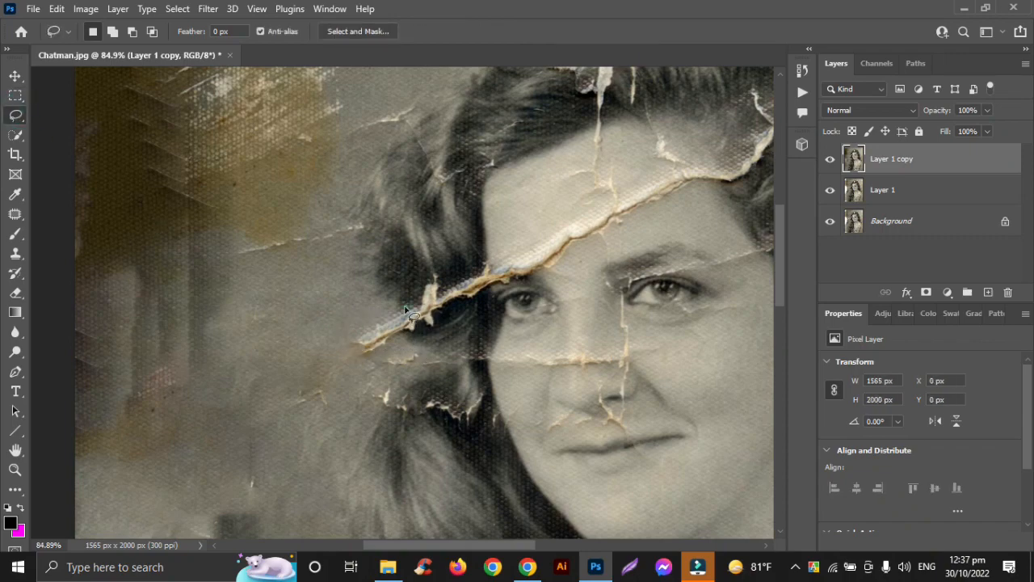
drag(407, 315, 406, 309)
click(56, 9)
click(103, 248)
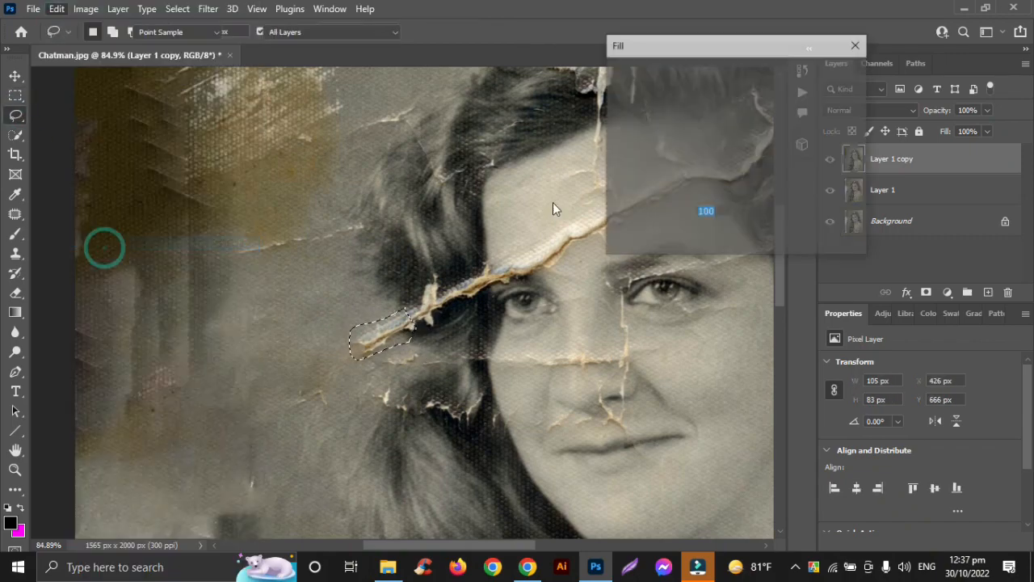
click(833, 75)
click(288, 261)
- Lasso the jagged crack in the hair left of the nose, about 181 × 81 px, Content-Aware fill it, and deselect
scroll(414, 396, down, 3)
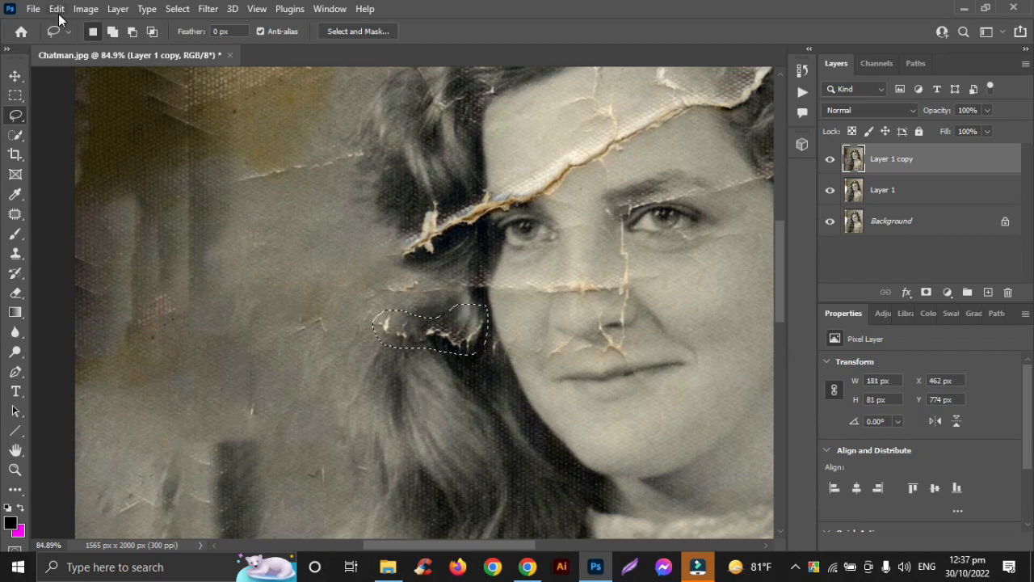
click(57, 9)
click(103, 242)
click(836, 75)
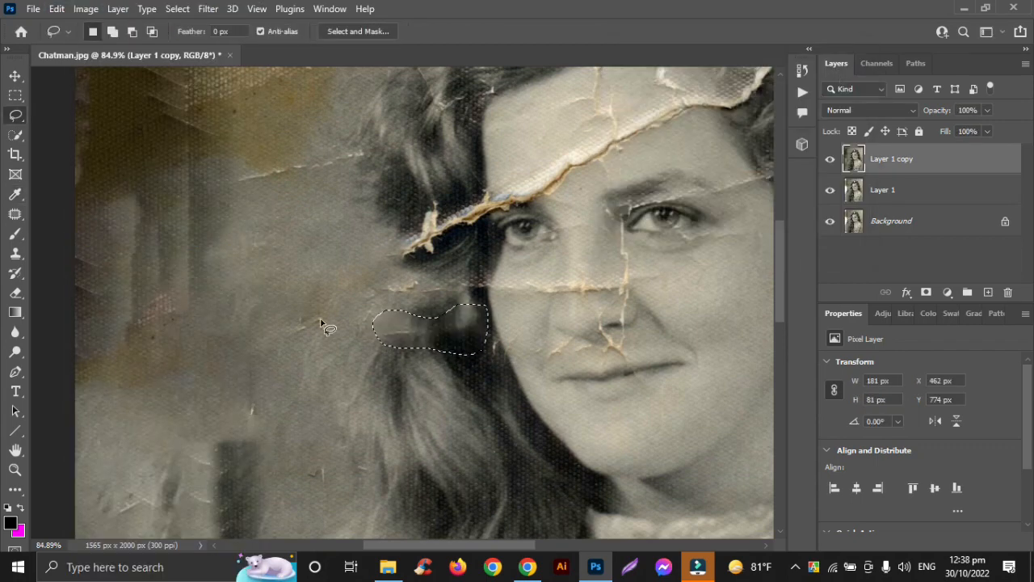
click(282, 280)
scroll(473, 375, down, 5)
scroll(473, 374, up, 5)
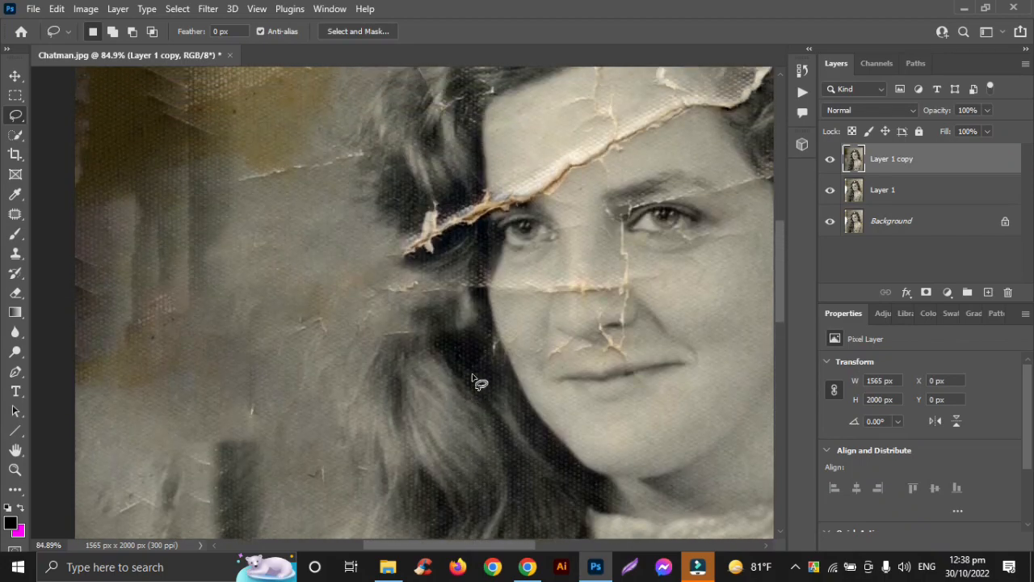
- Lasso the torn end of the forehead crack in the hair, about 151 × 140 px, Content-Aware fill it, and deselect
scroll(472, 375, up, 3)
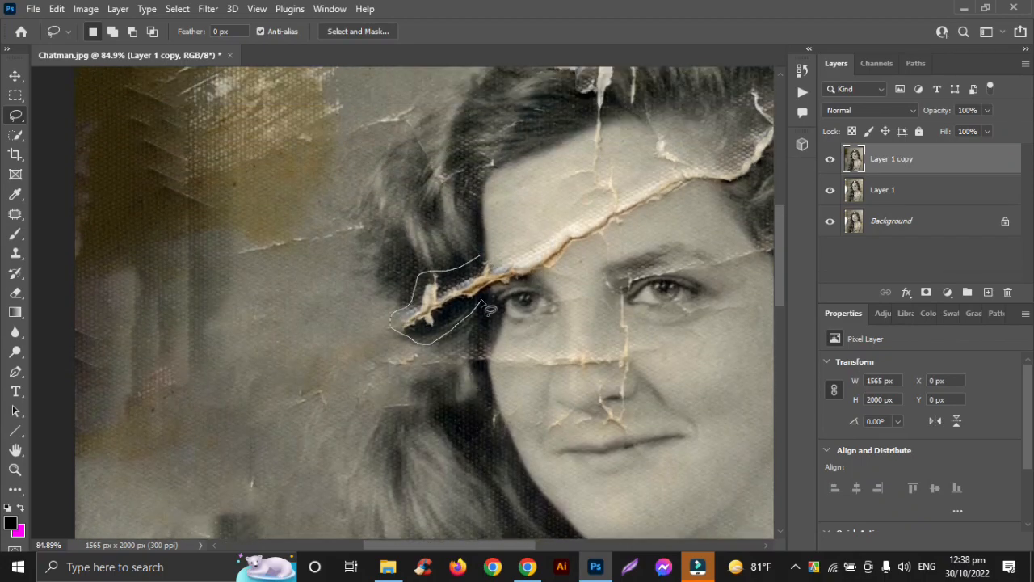
drag(481, 306, 484, 270)
click(57, 9)
click(103, 241)
click(839, 74)
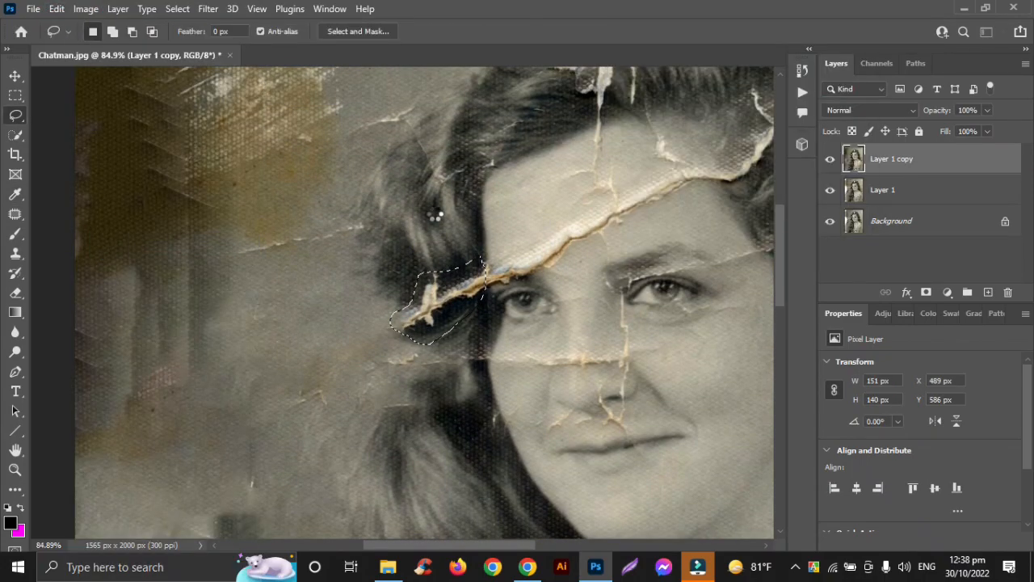
click(435, 216)
- Lasso the large tear and its branches across the forehead, about 302 × 221 px, Content-Aware fill it, and deselect
alt+scroll(435, 202, up, 2)
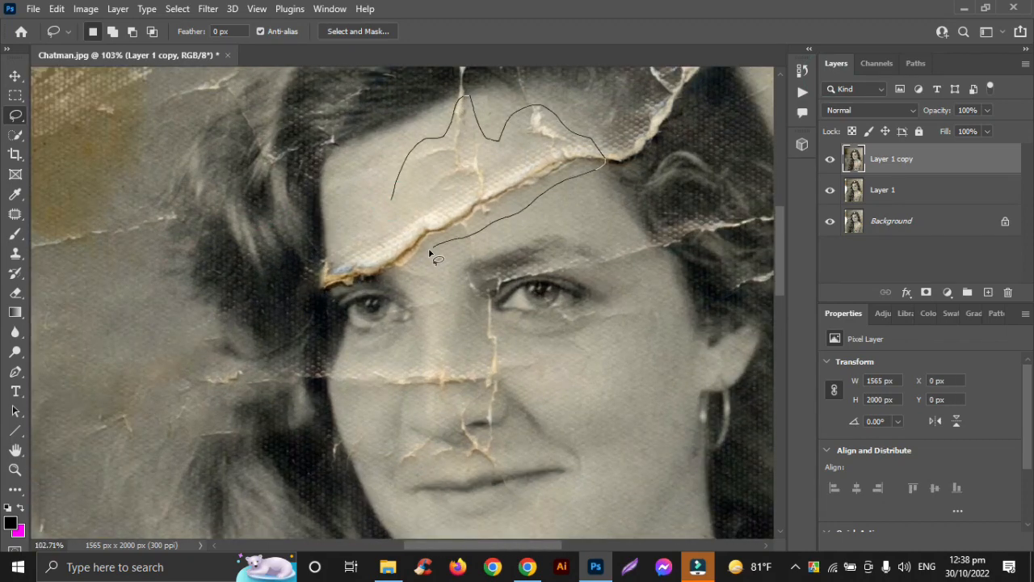
drag(372, 238, 374, 236)
click(58, 9)
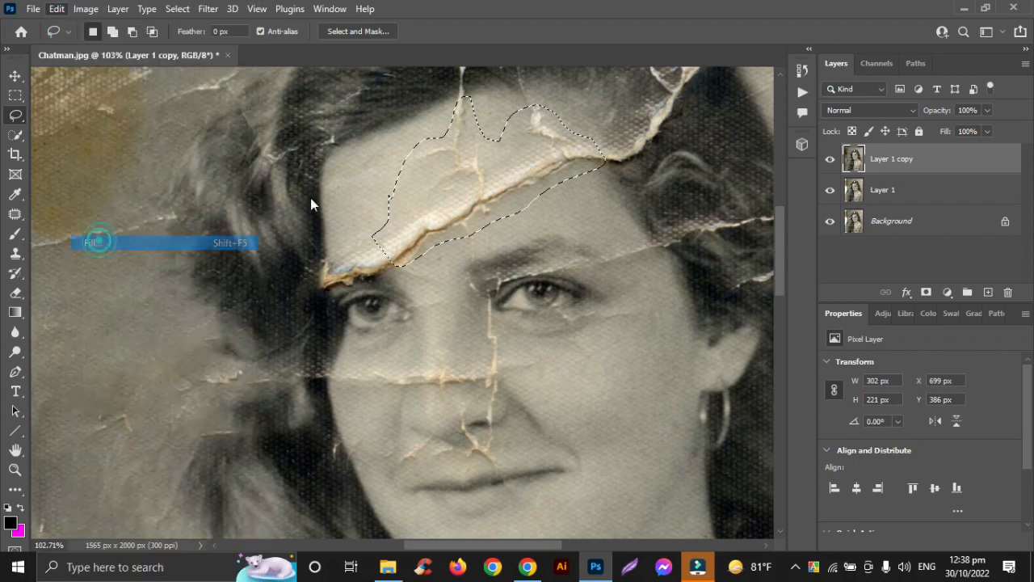
click(105, 240)
click(826, 72)
click(577, 205)
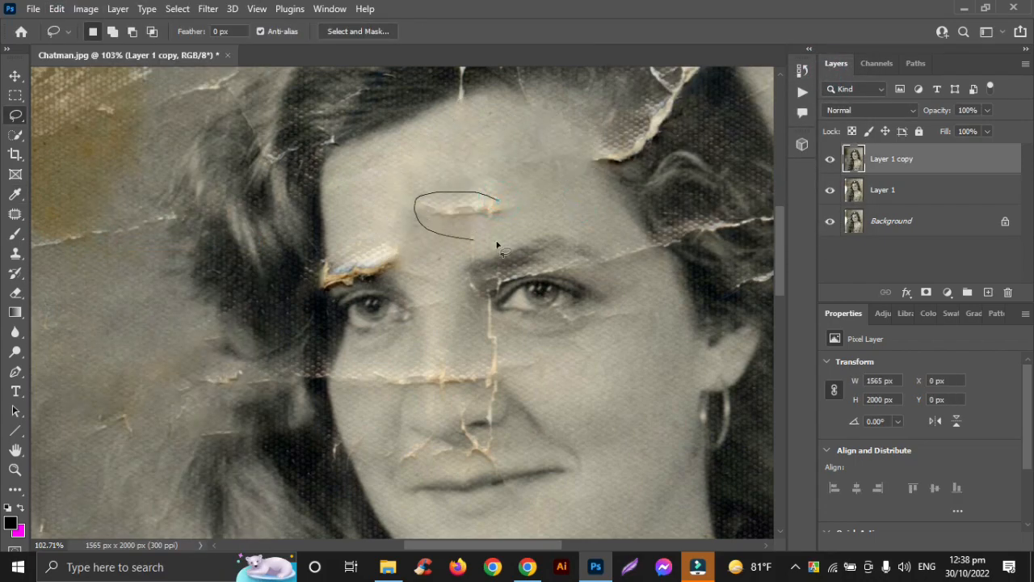
- Lasso the leftover light streak in the middle of the forehead, about 135 × 65 px, Content-Aware fill it, and deselect
drag(497, 244, 515, 230)
click(56, 9)
click(109, 239)
click(840, 72)
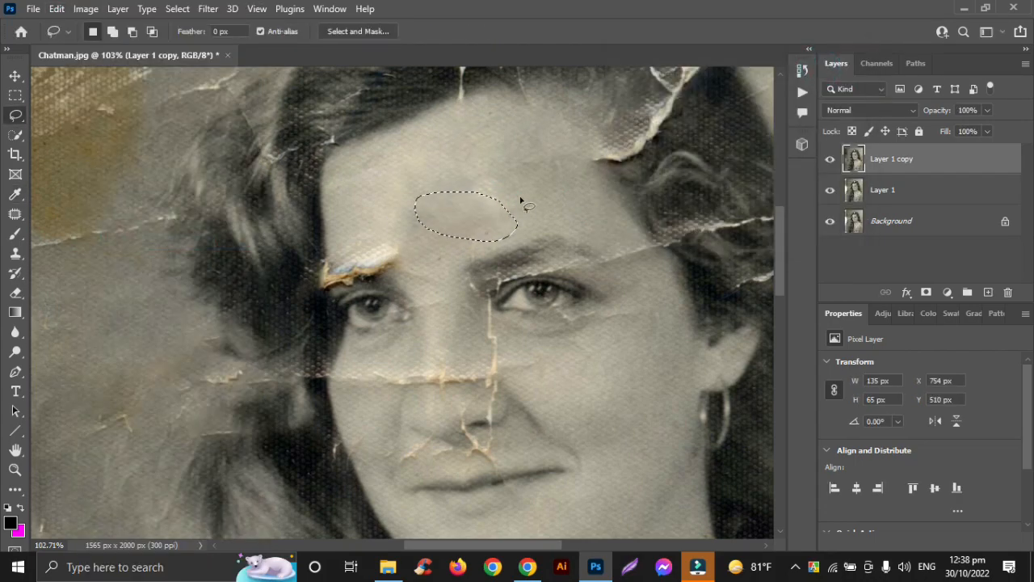
click(486, 186)
- Lasso the horizontal crack across the nose, about 90 × 37 px, Content-Aware fill it, and deselect
scroll(485, 183, down, 6)
scroll(485, 182, up, 5)
mouse_move(442, 219)
mouse_down()
mouse_move(405, 230)
mouse_move(442, 220)
mouse_up()
click(56, 8)
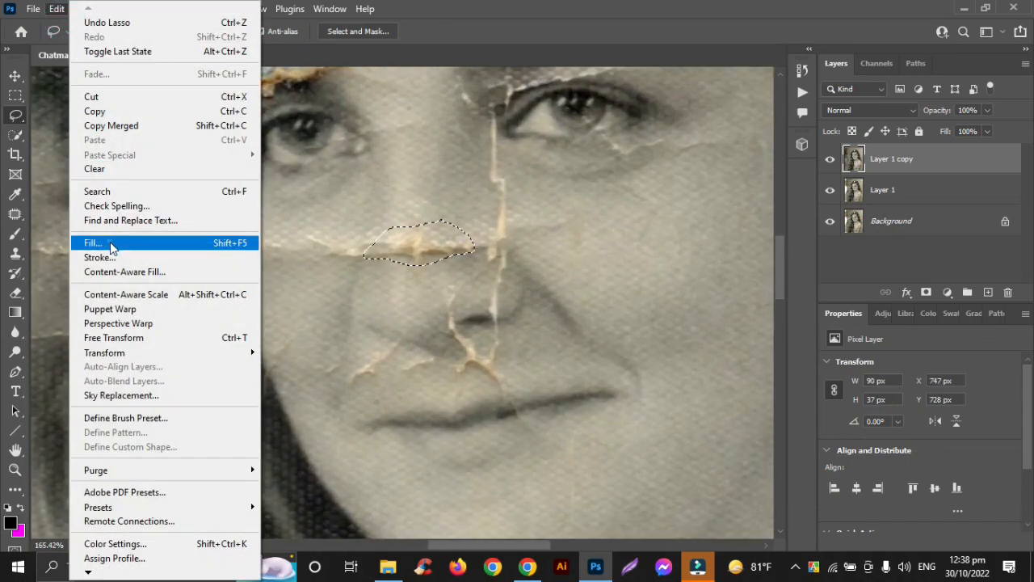
click(105, 243)
click(840, 72)
click(441, 196)
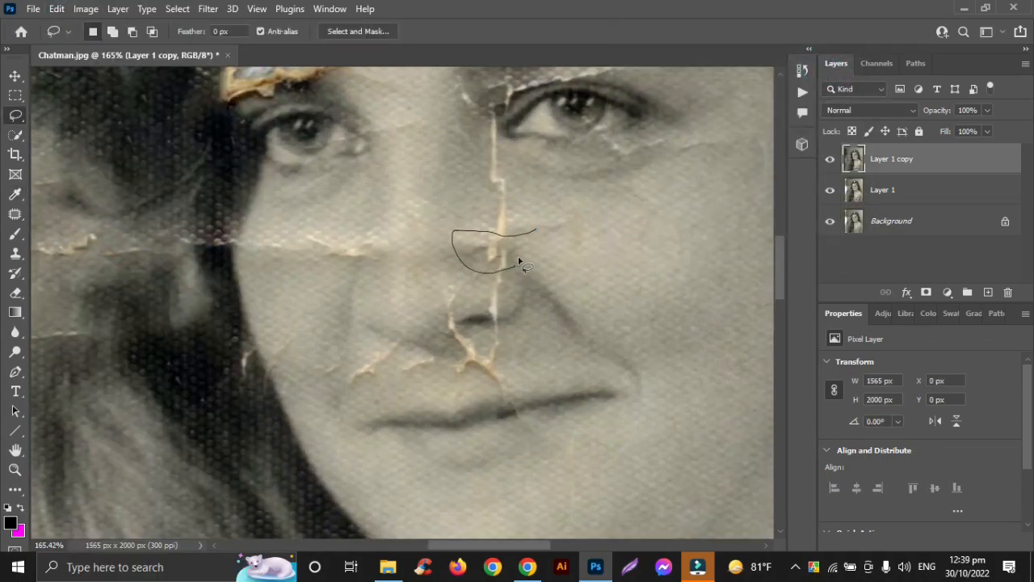
- Lasso the crack junction on the right side of the nose, about 69 × 37 px, Content-Aware fill it, and deselect
drag(519, 262, 516, 266)
click(57, 9)
click(104, 241)
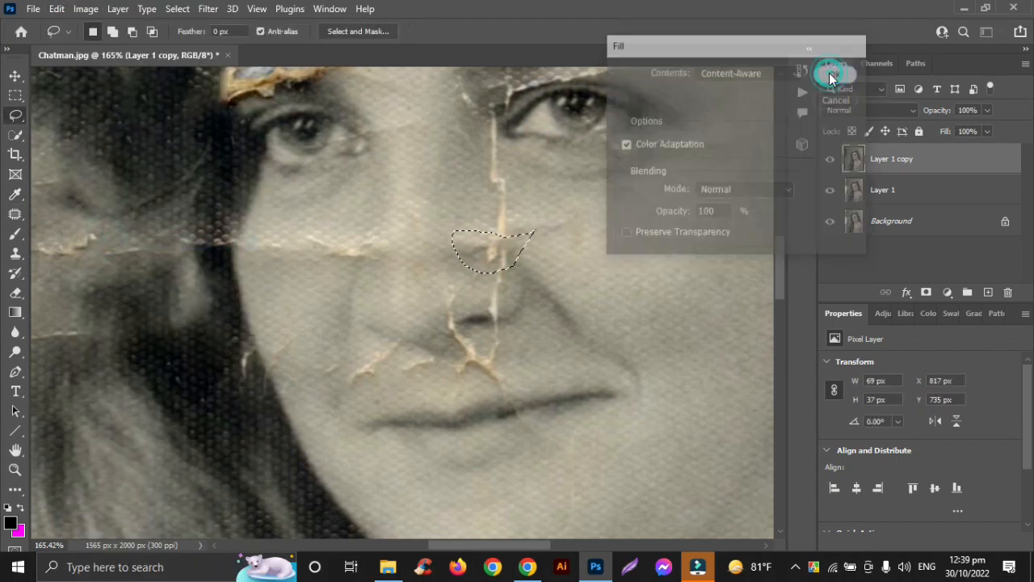
click(837, 71)
click(594, 280)
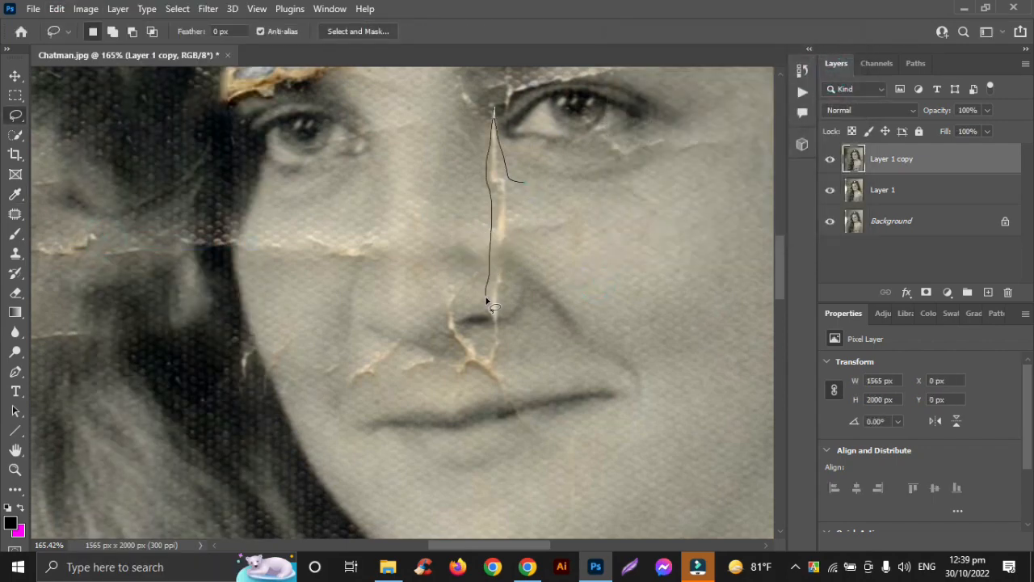
- Lasso the vertical crack running from the inner eye corner down to the nostril, Content-Aware fill it, and deselect
drag(522, 251, 522, 197)
click(57, 9)
click(116, 240)
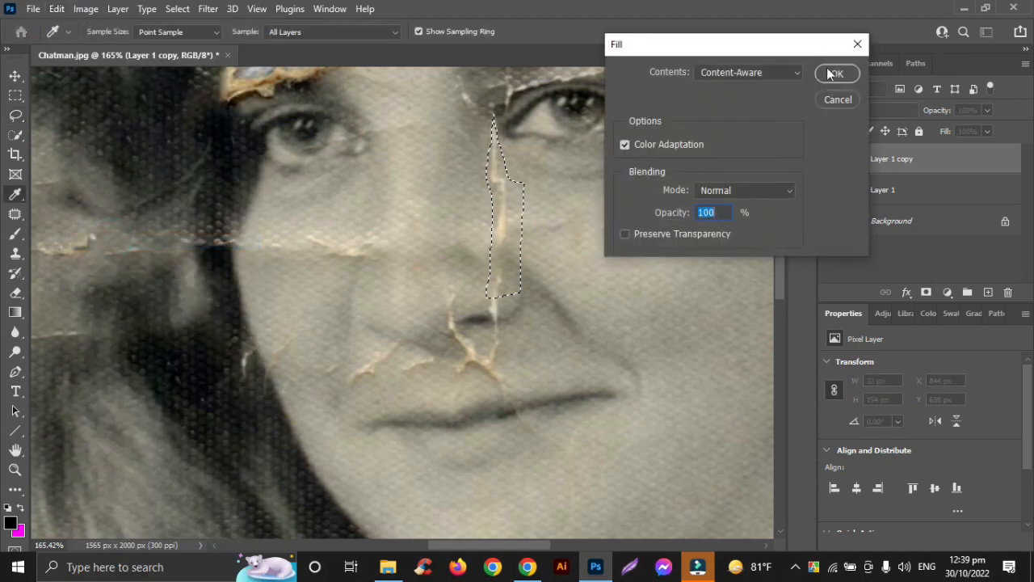
click(836, 72)
click(578, 237)
- Lasso the forked crack between the nose and upper lip, about 51 × 49 px, and repair it with a Content-Aware fill
scroll(578, 237, up, 2)
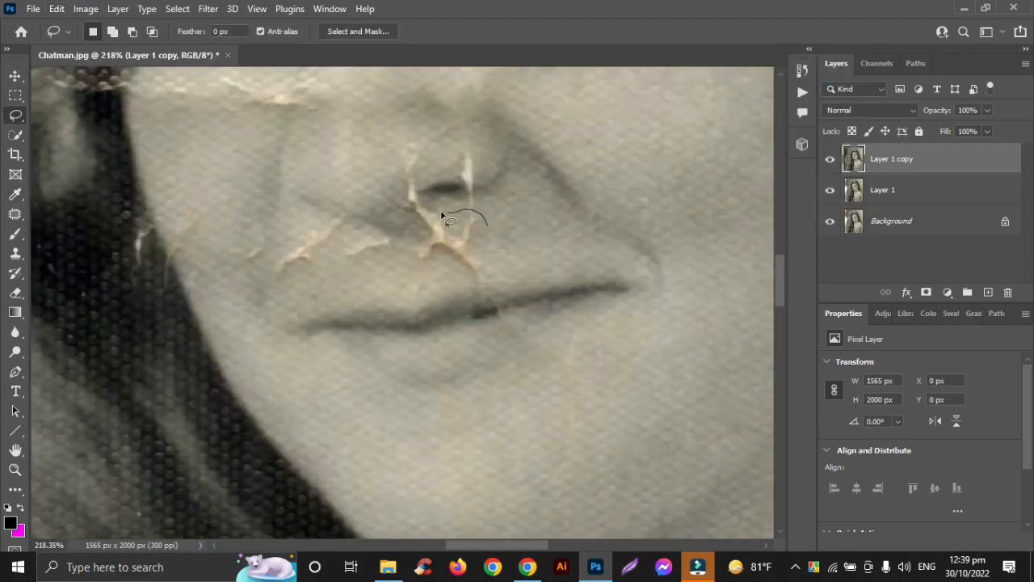
drag(492, 266, 490, 258)
click(57, 9)
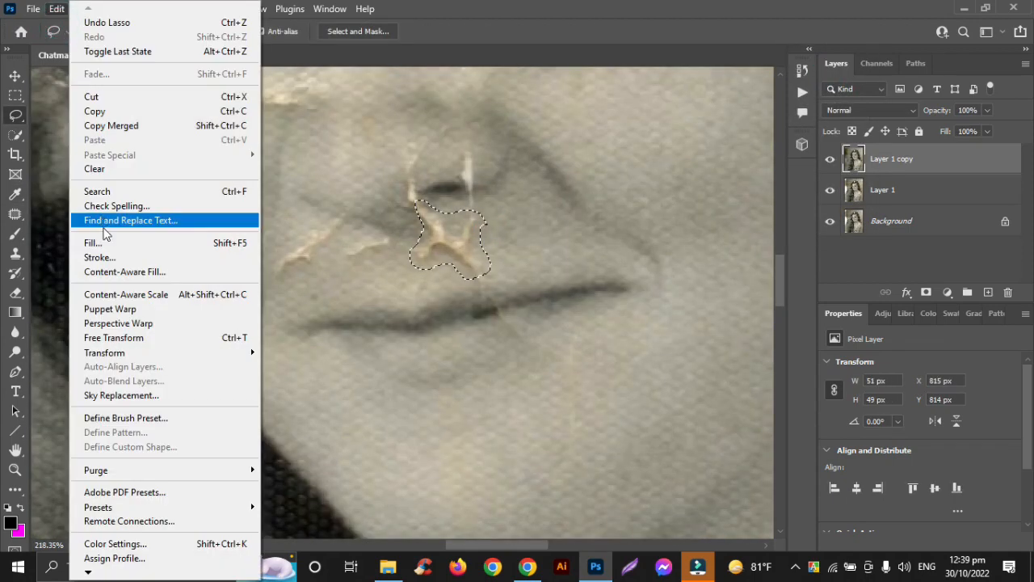
click(105, 240)
click(835, 73)
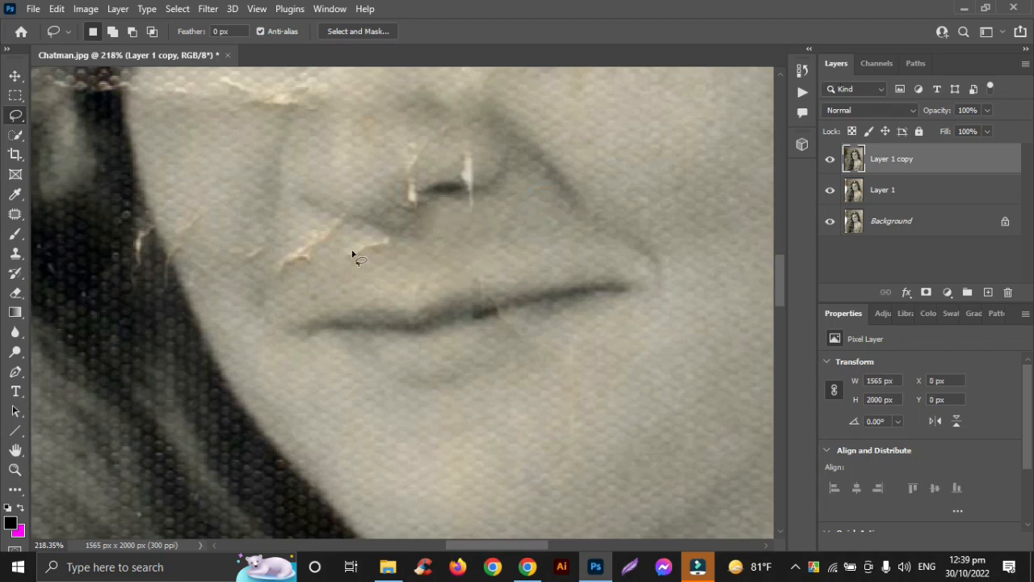
- Lasso the small crack above the left half of the lips, about 31 × 17 px, Content-Aware fill it, and deselect
drag(391, 254, 347, 258)
click(57, 9)
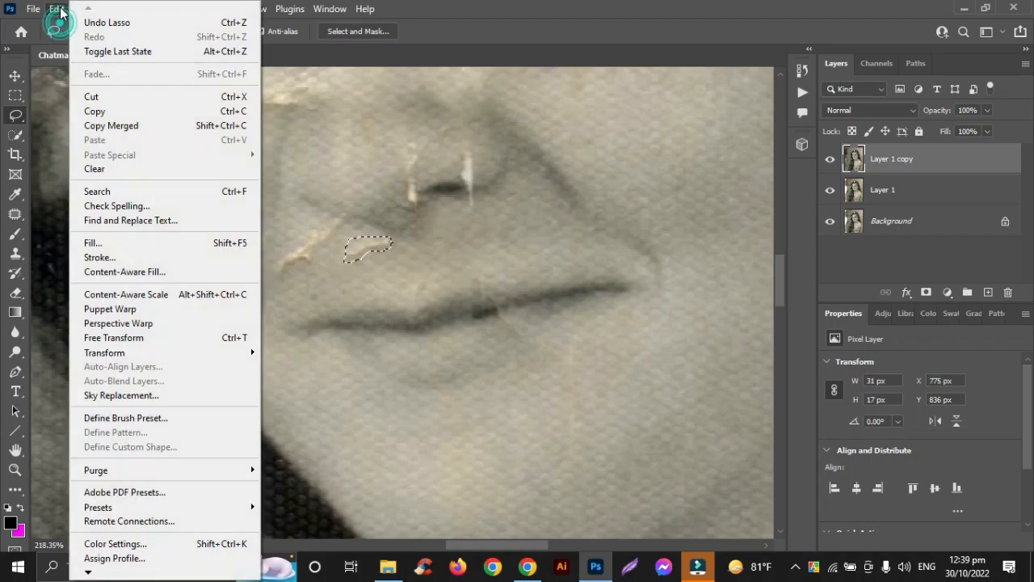
click(104, 240)
click(839, 80)
key(ctrl+d)
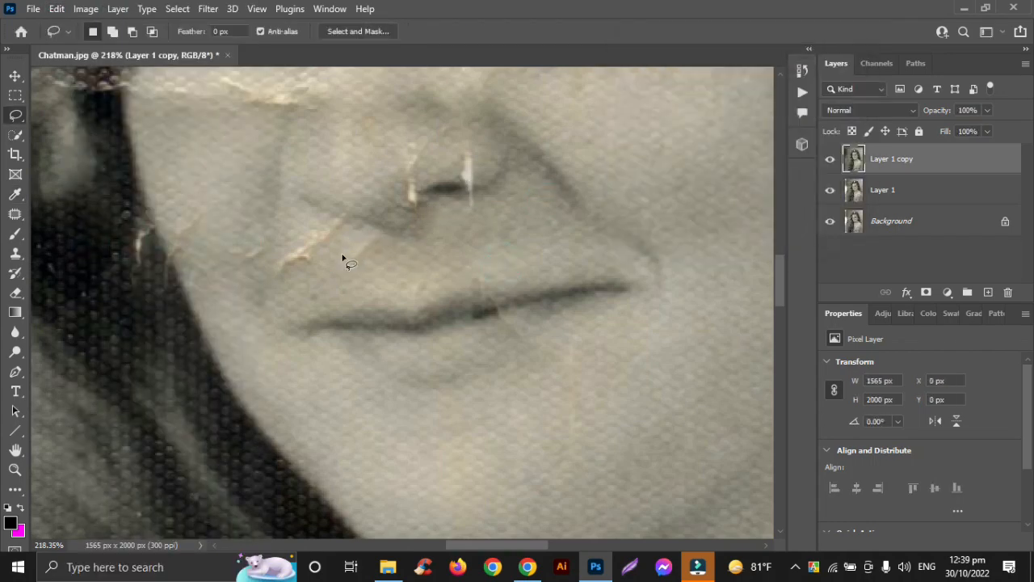
- Lasso the faint remains of the small crack above the lips, apply another Content-Aware fill, and deselect
drag(385, 240, 349, 242)
click(57, 9)
click(97, 238)
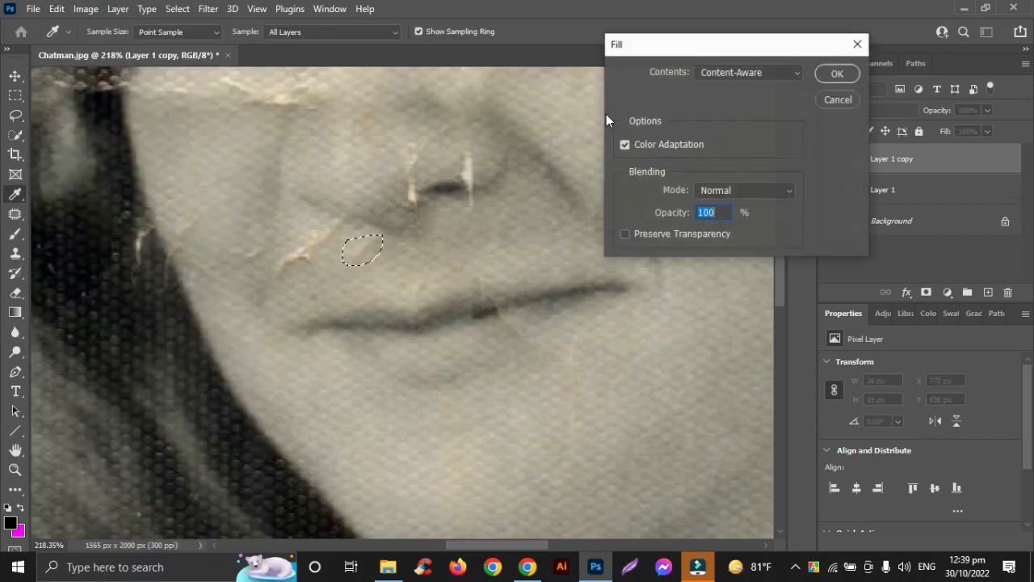
click(837, 74)
key(ctrl+d)
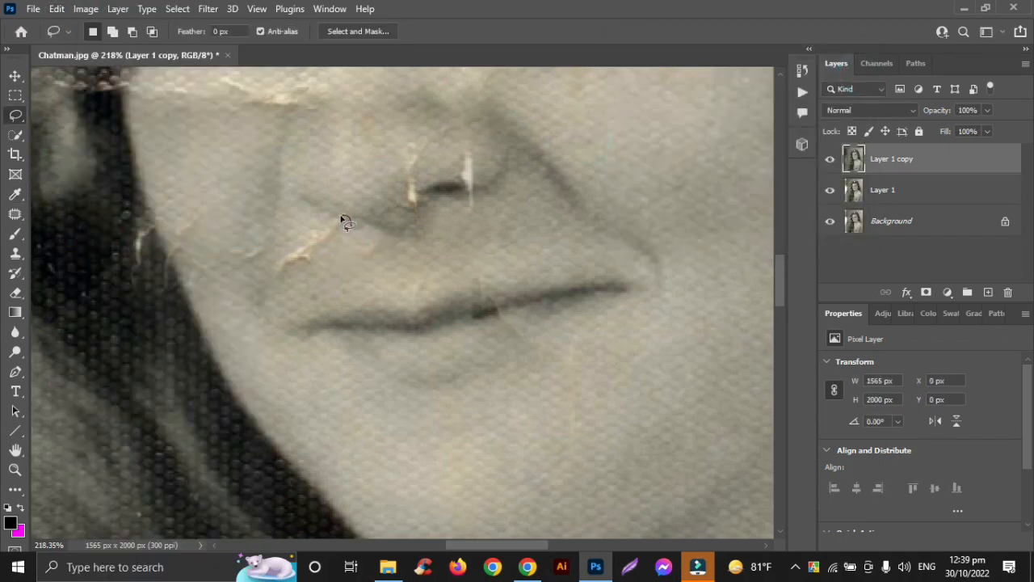
- Lasso the diagonal crack below the left side of the nose, about 48 × 38 px, Content-Aware fill it, and deselect
drag(305, 271, 307, 272)
click(56, 9)
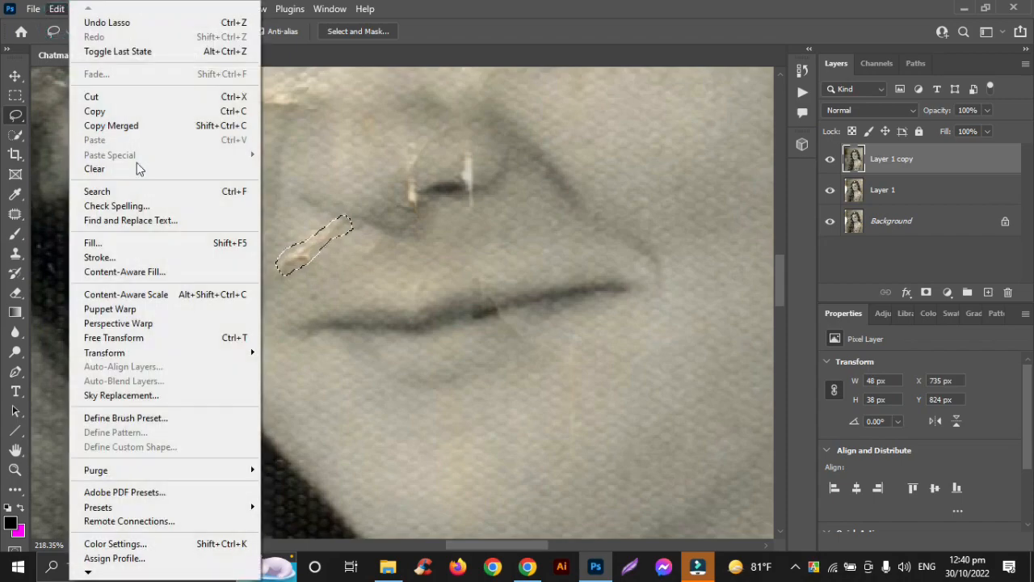
click(97, 239)
click(836, 78)
key(ctrl+d)
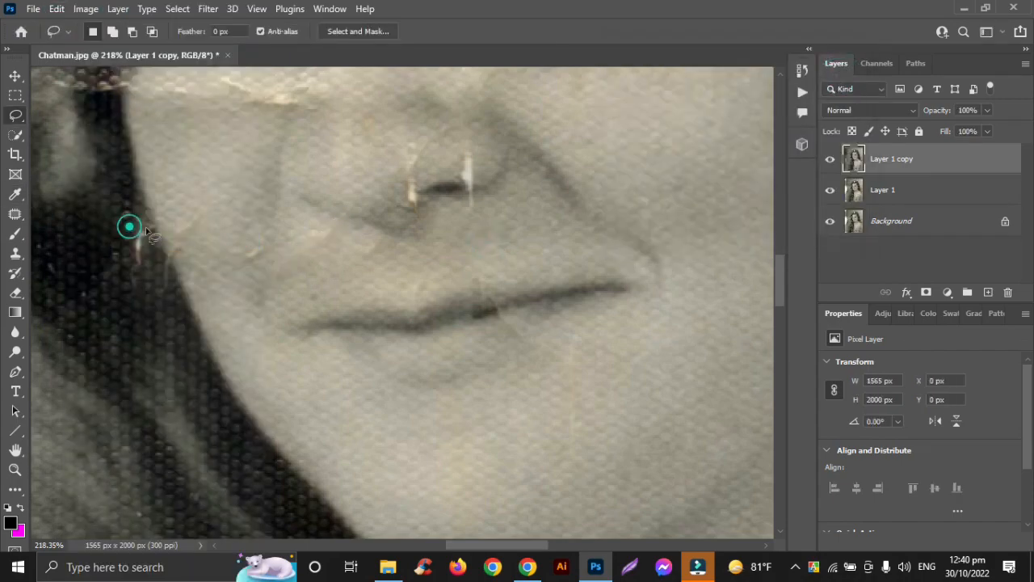
- Lasso the tiny crack in the hair beside the left cheek, about 15 × 23 px, Content-Aware fill it, and deselect
click(57, 9)
click(97, 239)
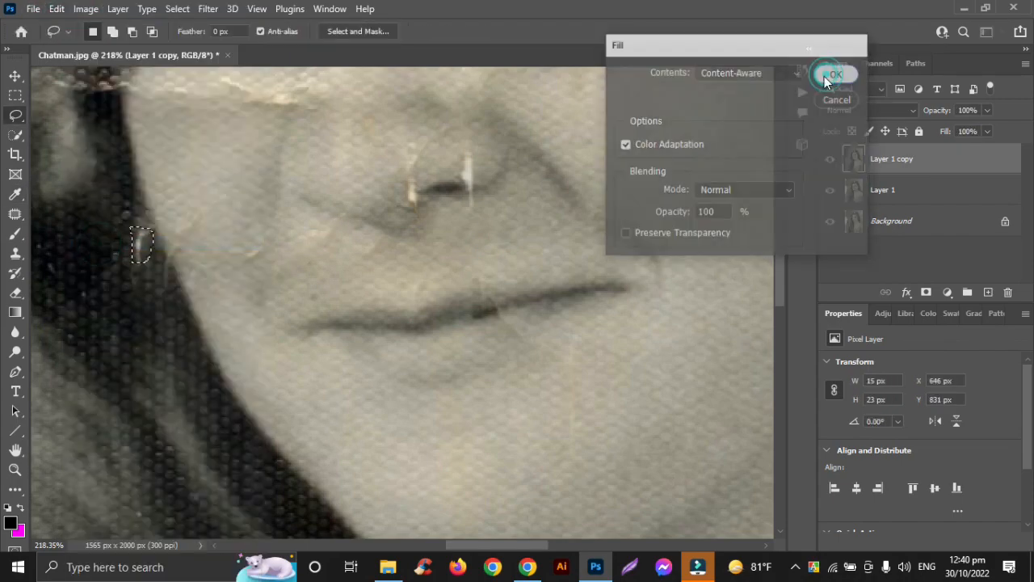
click(824, 76)
key(ctrl+d)
- Lasso the horizontal crack across the left cheek, about 108 × 26 px, Content-Aware fill it, and deselect
scroll(204, 243, up, 5)
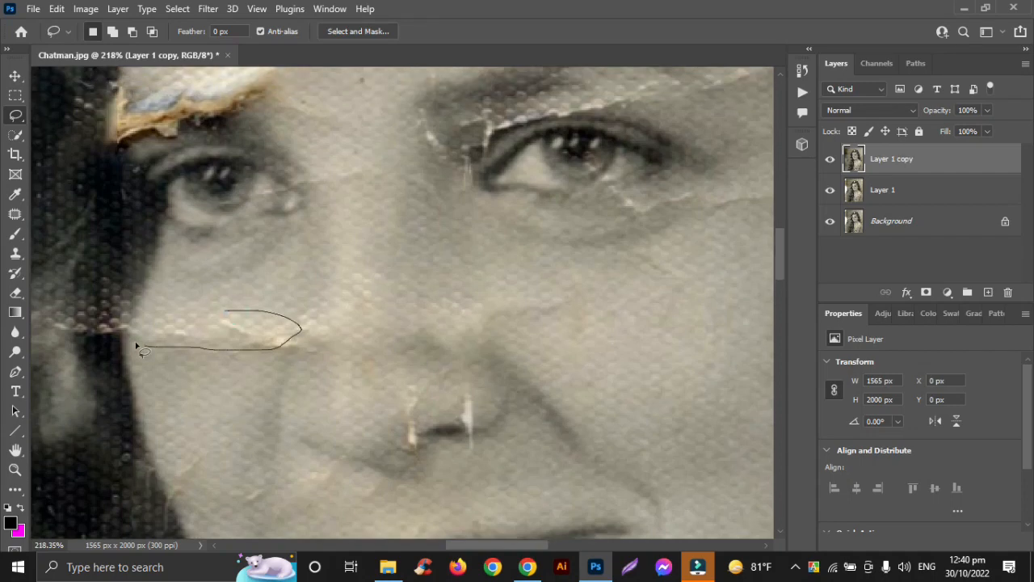
drag(138, 347, 128, 327)
click(57, 9)
click(97, 239)
click(827, 71)
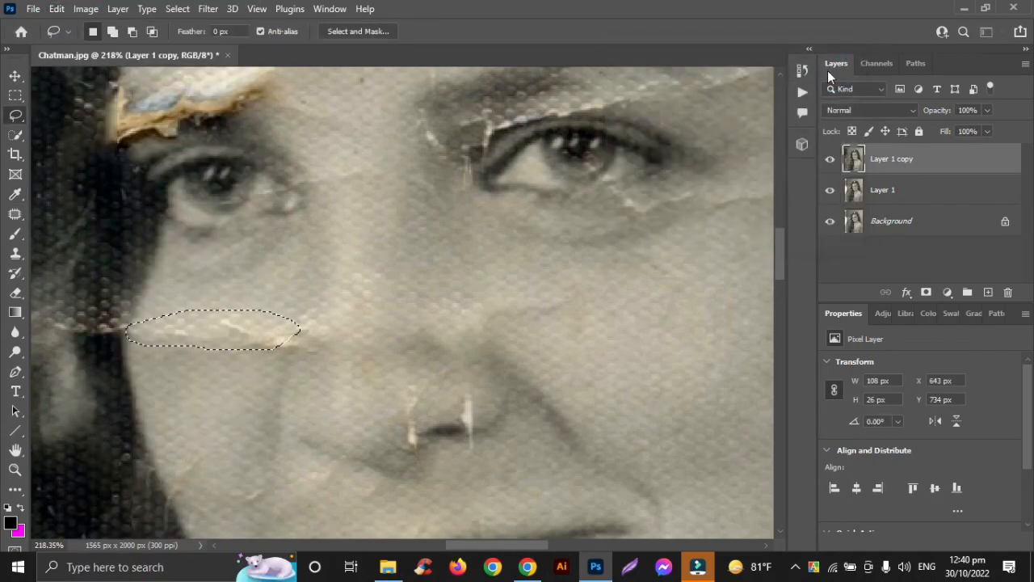
click(519, 260)
- Lasso the leftover crease on the right side of the nose, about 81 × 38 px, and repair it with a Content-Aware fill
scroll(570, 232, down, 2)
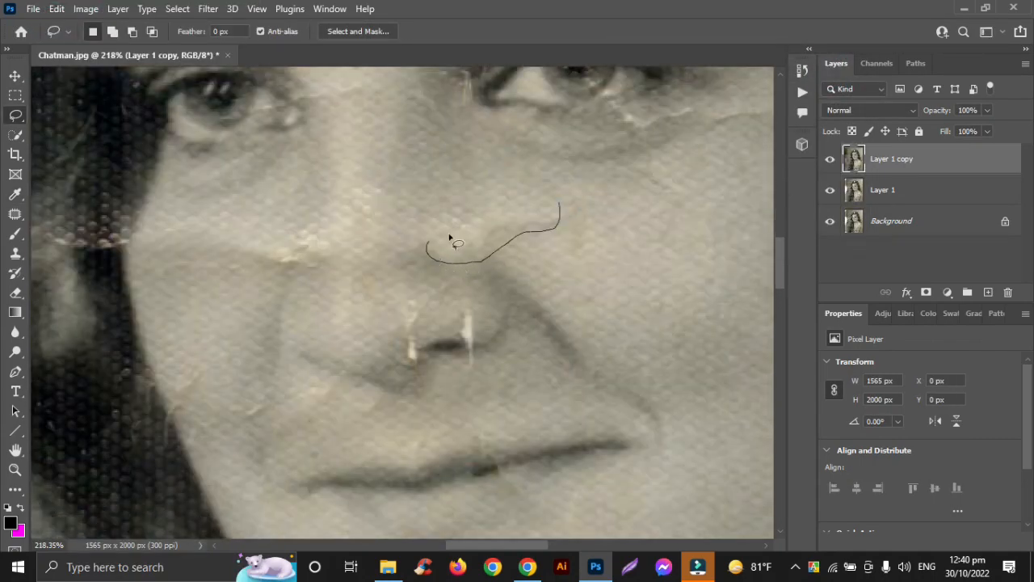
drag(450, 239, 445, 240)
click(57, 9)
click(97, 239)
click(832, 73)
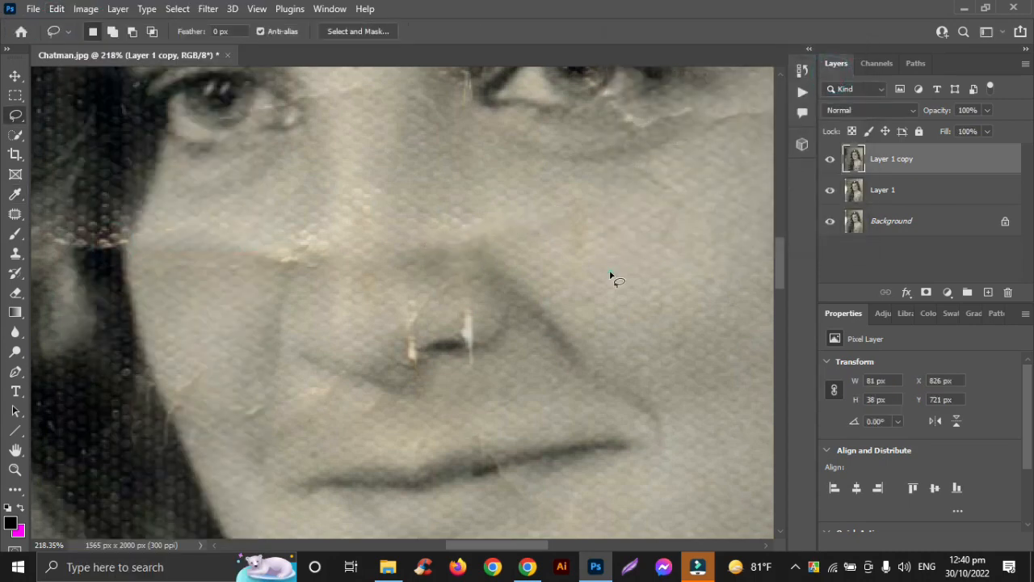
- Lasso the crack from the right eyebrow's outer end to the hairline, about 144 × 44 px, and Content-Aware fill it
scroll(609, 277, right, 3)
scroll(608, 277, up, 2)
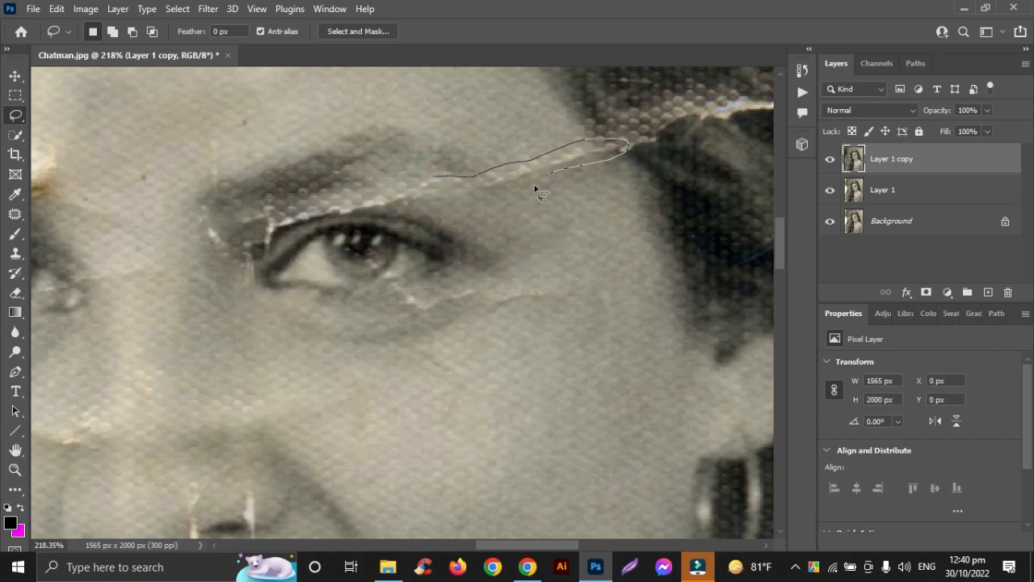
drag(394, 207, 442, 172)
click(57, 8)
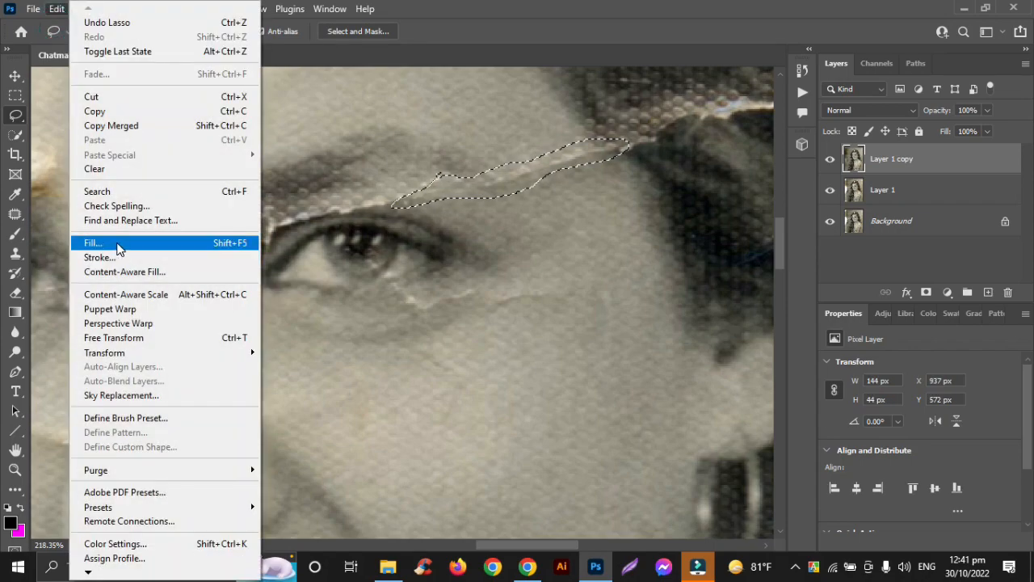
click(88, 238)
click(837, 73)
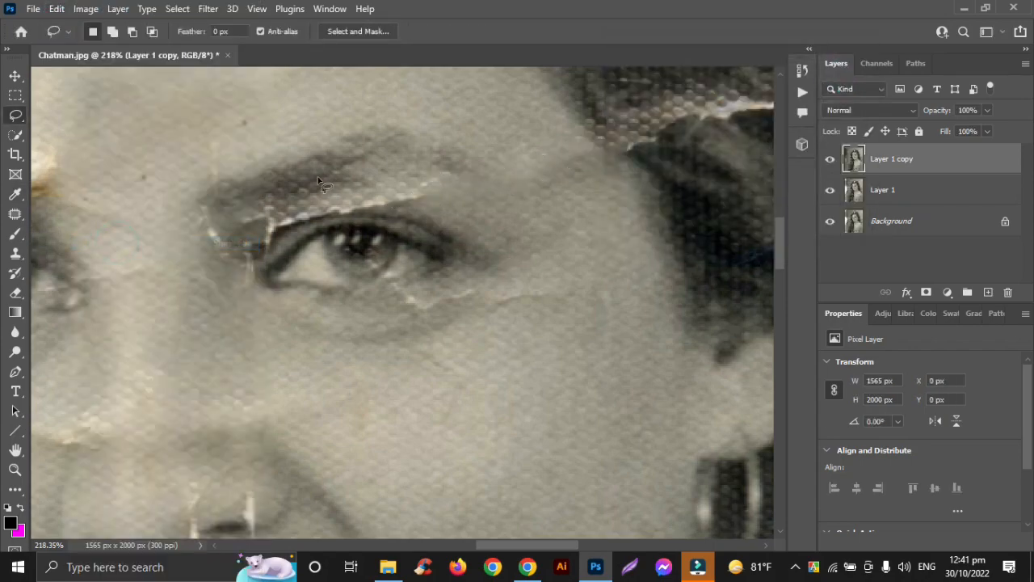
- Lasso the diagonal crack and orange stain in the background right of the upper hair, and repair them with a Content-Aware fill
scroll(583, 202, down, 8)
scroll(583, 202, up, 5)
scroll(583, 202, right, 5)
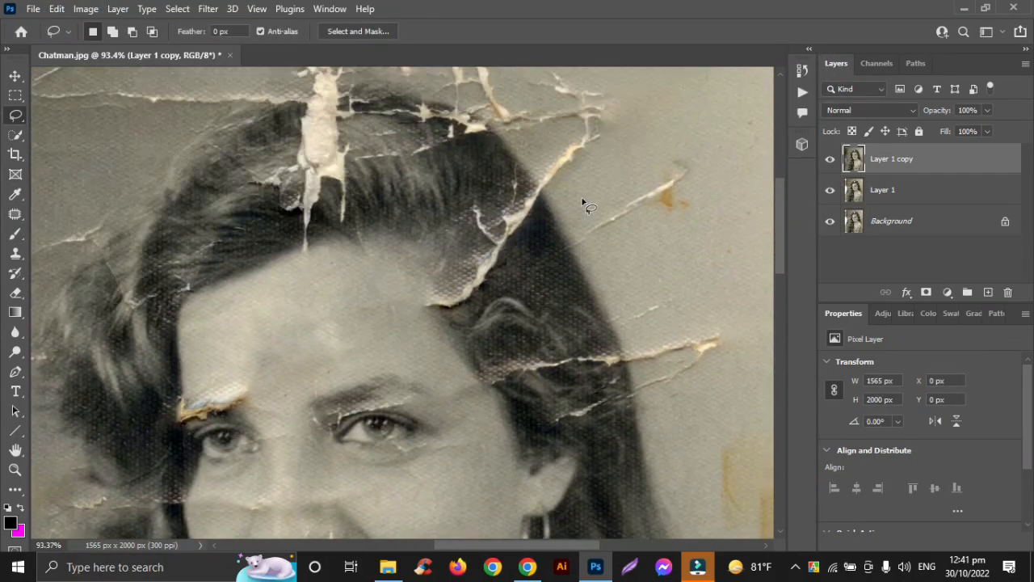
scroll(584, 202, up, 3)
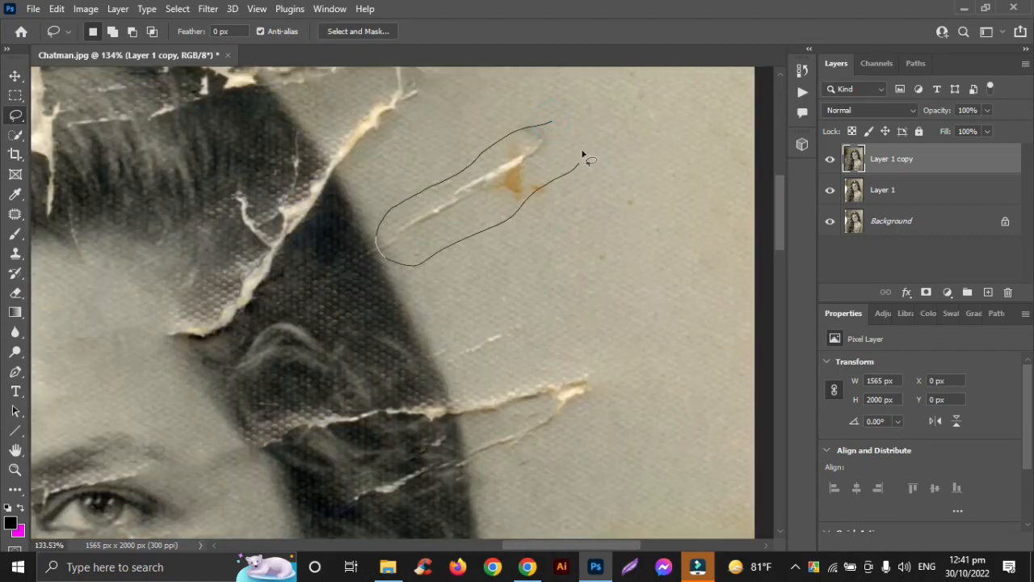
drag(584, 158, 466, 168)
click(56, 8)
click(97, 238)
click(833, 74)
- Select the short thin scratch in the background right of the hair, about 95 × 62 px, and Content-Aware fill it
scroll(616, 208, down, 4)
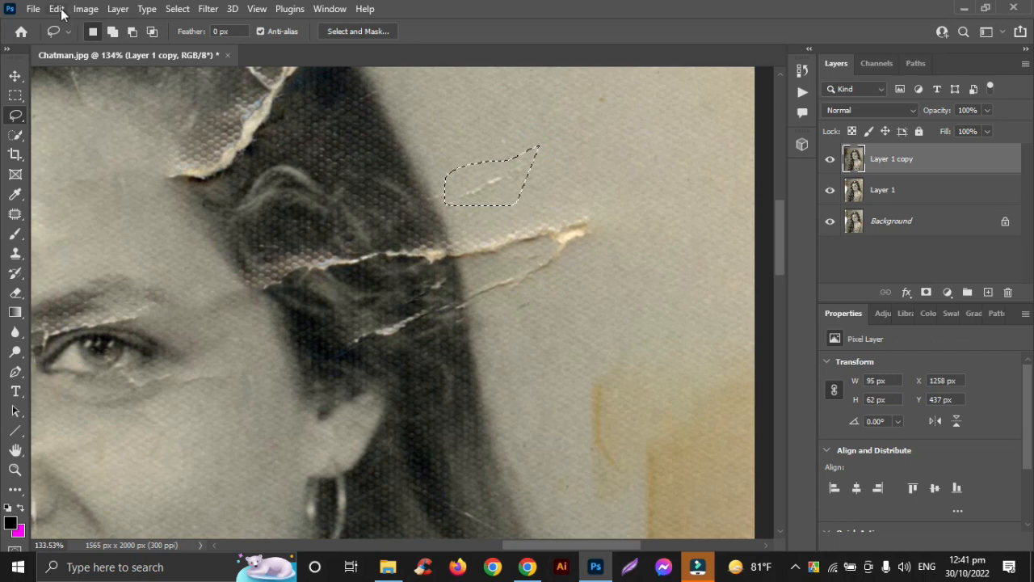
click(59, 9)
click(223, 236)
click(829, 72)
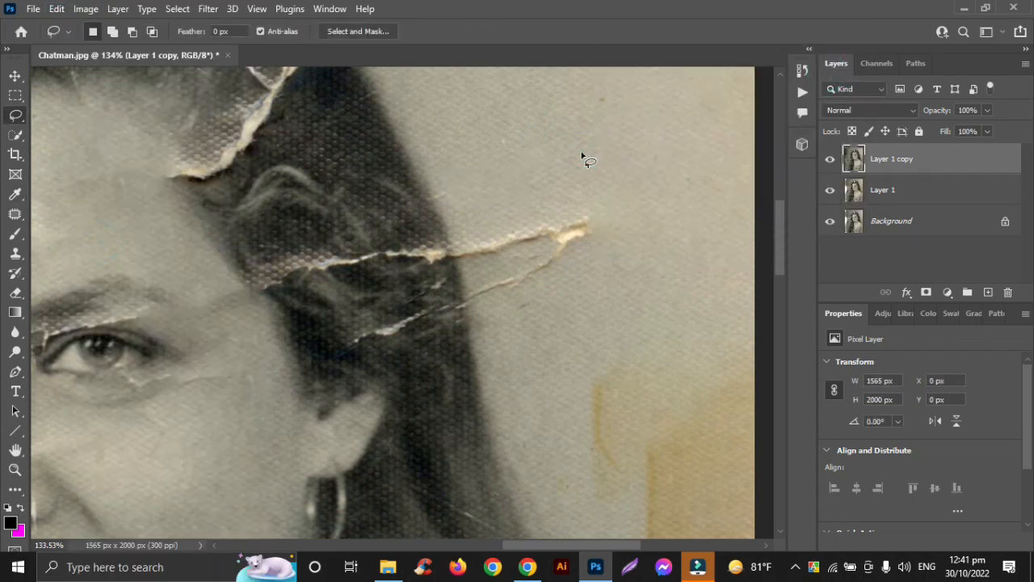
- Lasso the forked crack in the background right of the hair, about 145 × 96 px, and repair it with a Content-Aware fill
drag(599, 211, 525, 260)
mouse_move(563, 291)
mouse_down()
mouse_move(592, 257)
mouse_move(600, 229)
mouse_up()
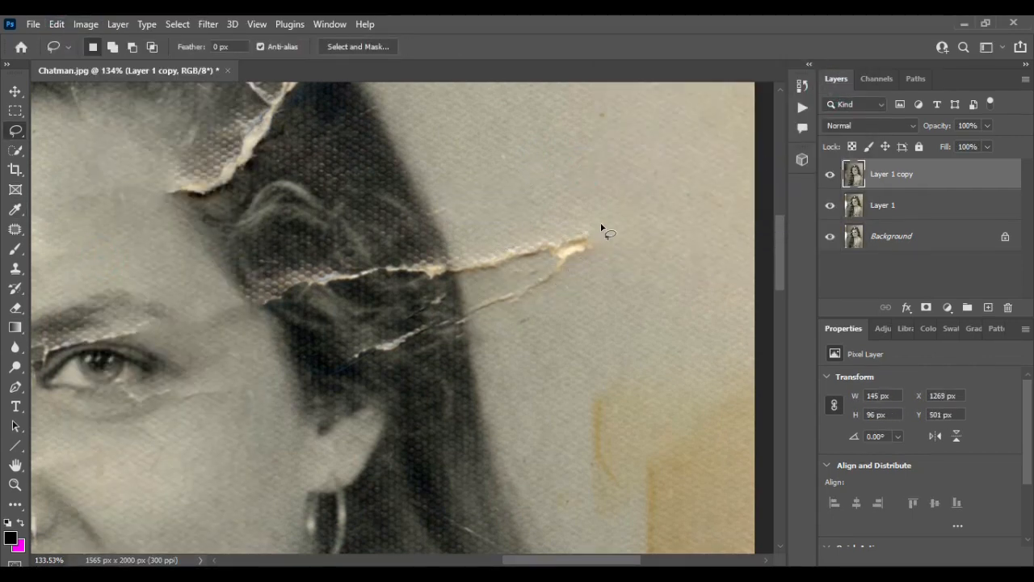
click(59, 24)
click(235, 261)
click(834, 90)
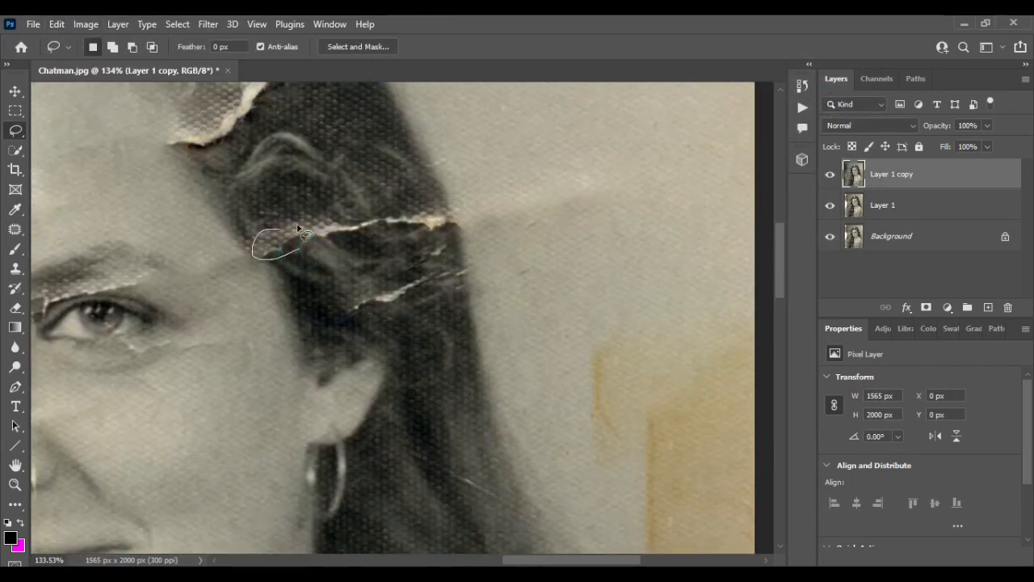
- Lasso the long crack and the short one below it in the hair above the ear, about 198 × 102 px together
drag(380, 237, 291, 252)
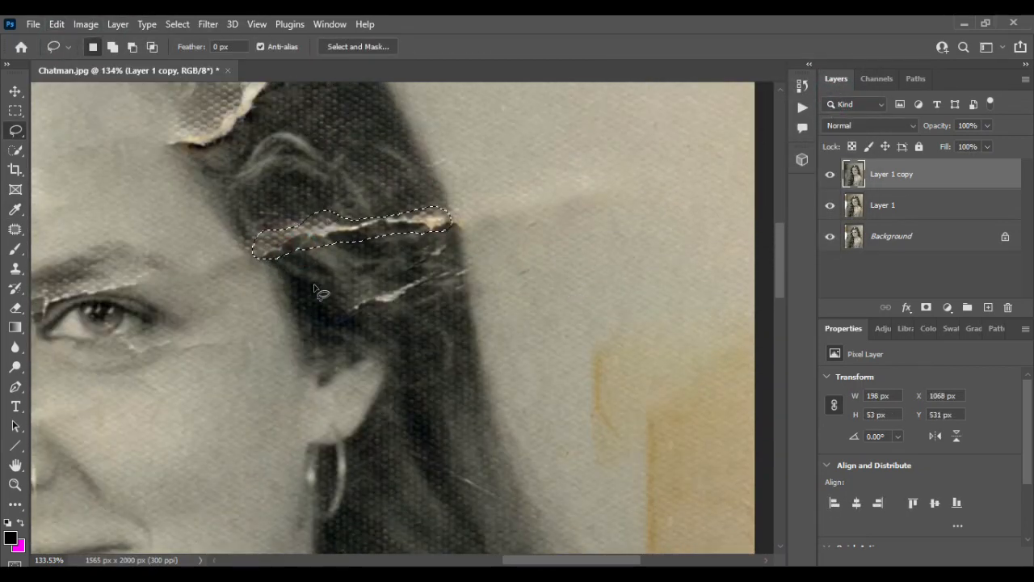
click(112, 46)
drag(431, 267, 393, 308)
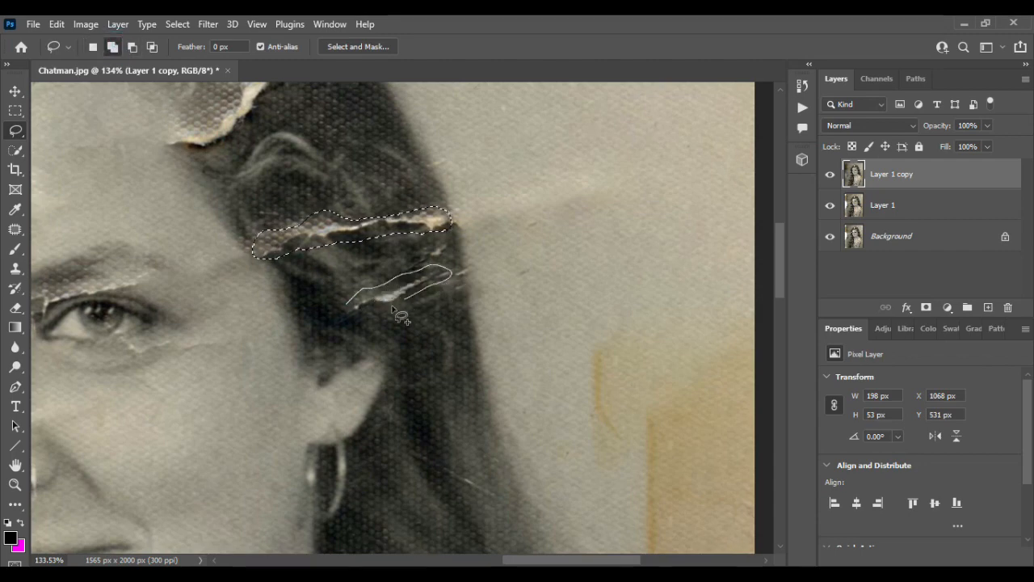
- Add the forked diagonal tear through the hair and its extension into the background to the selection, about 278 × 497 px overall
scroll(347, 303, up, 4)
drag(252, 287, 201, 324)
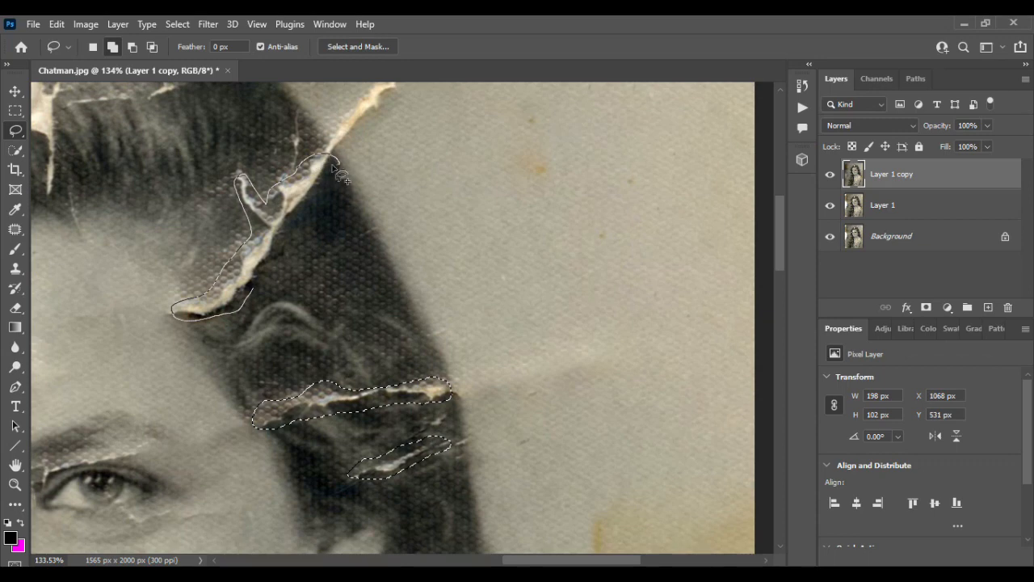
drag(267, 277, 247, 309)
scroll(353, 178, up, 4)
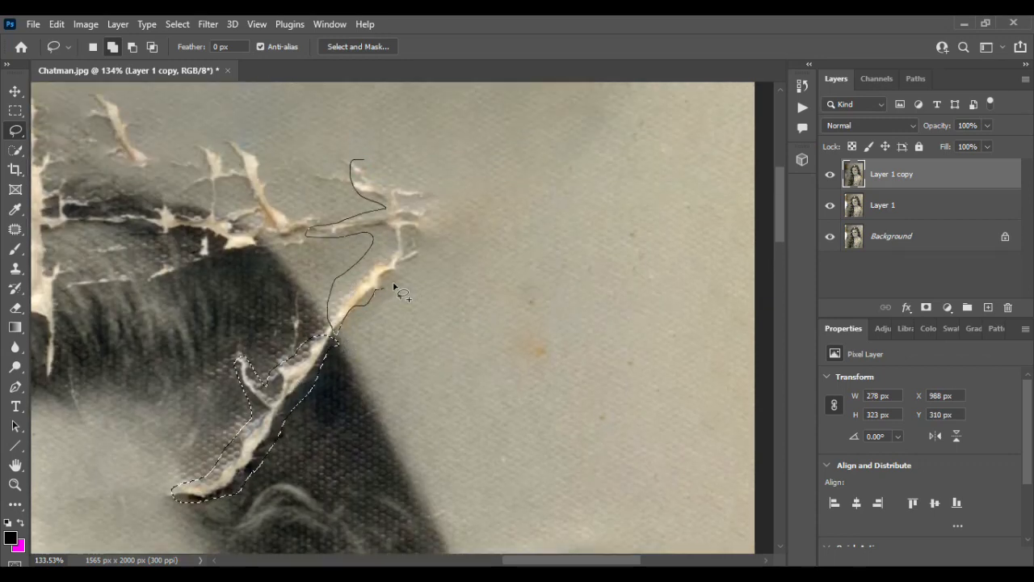
drag(421, 198, 355, 166)
- Add the branching cracks and the short separate flake above the hair to the selection, about 369 × 567 px overall
scroll(326, 163, left, 3)
scroll(326, 163, up, 1)
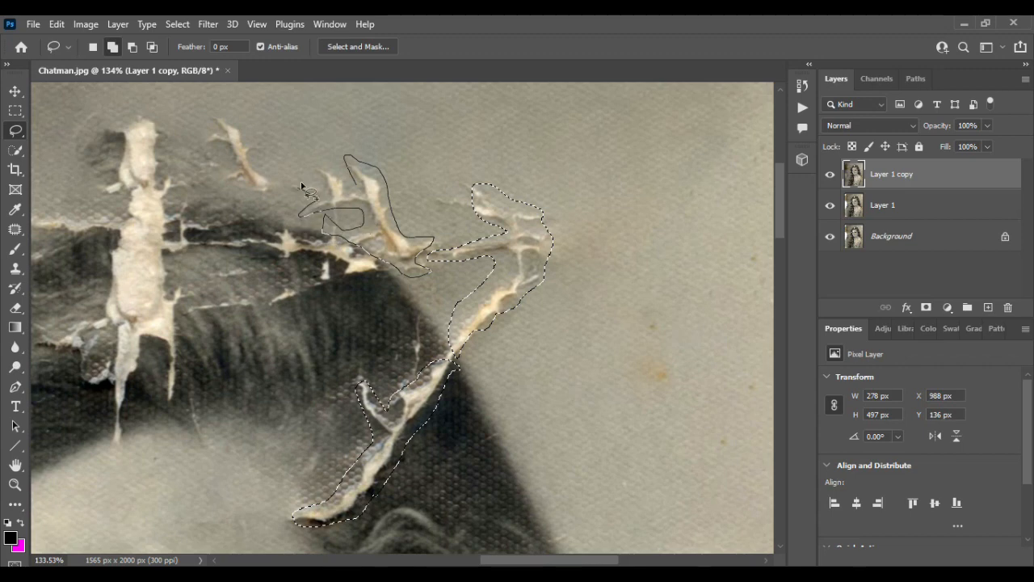
drag(358, 194, 359, 195)
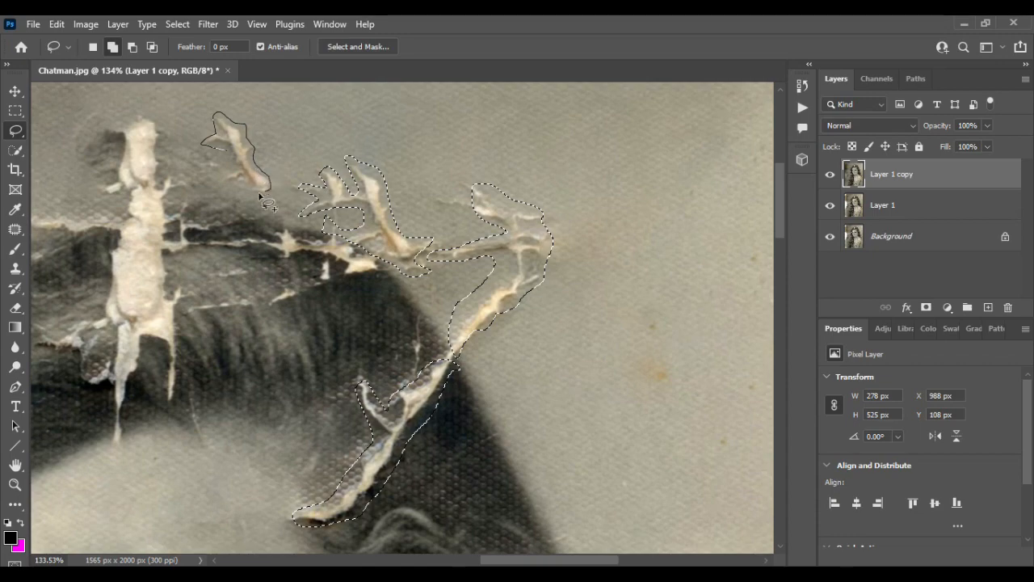
drag(225, 149, 235, 163)
- Repair all the selected hair and background cracks with one Content-Aware fill, and clear the selection
scroll(358, 203, left, 6)
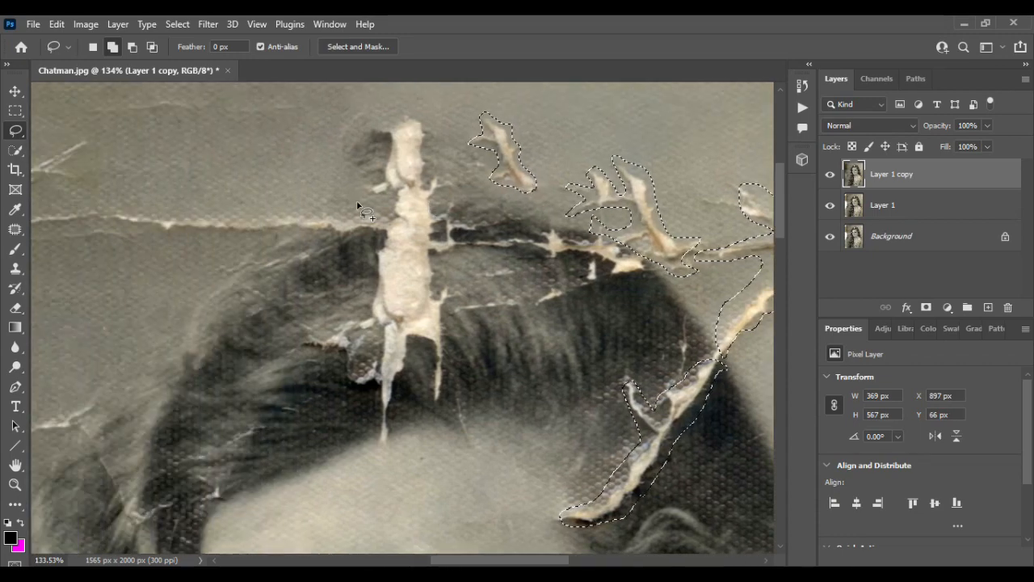
scroll(358, 206, up, 3)
scroll(228, 308, left, 2)
scroll(231, 316, down, 5)
scroll(323, 316, up, 3)
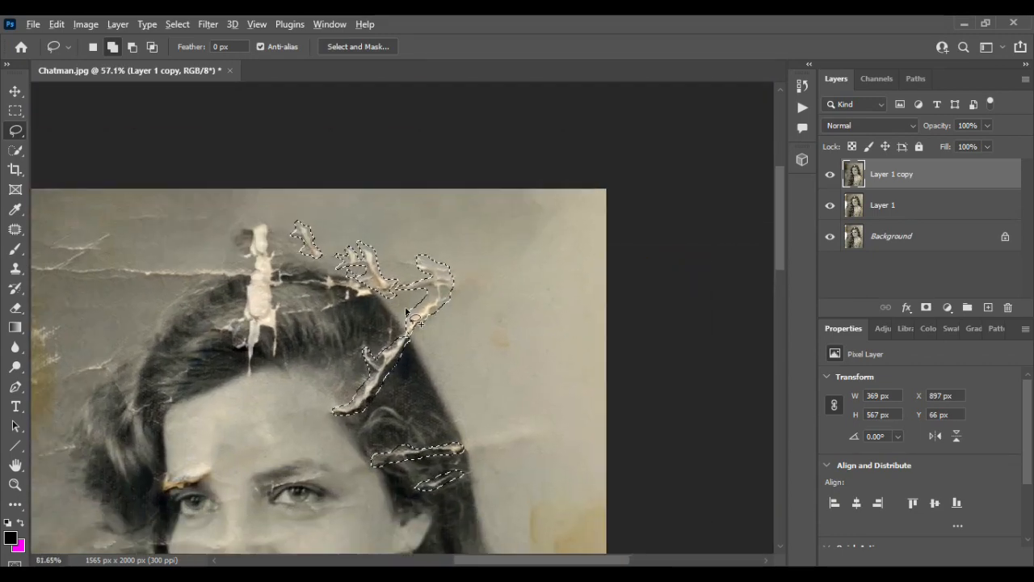
click(56, 24)
click(93, 258)
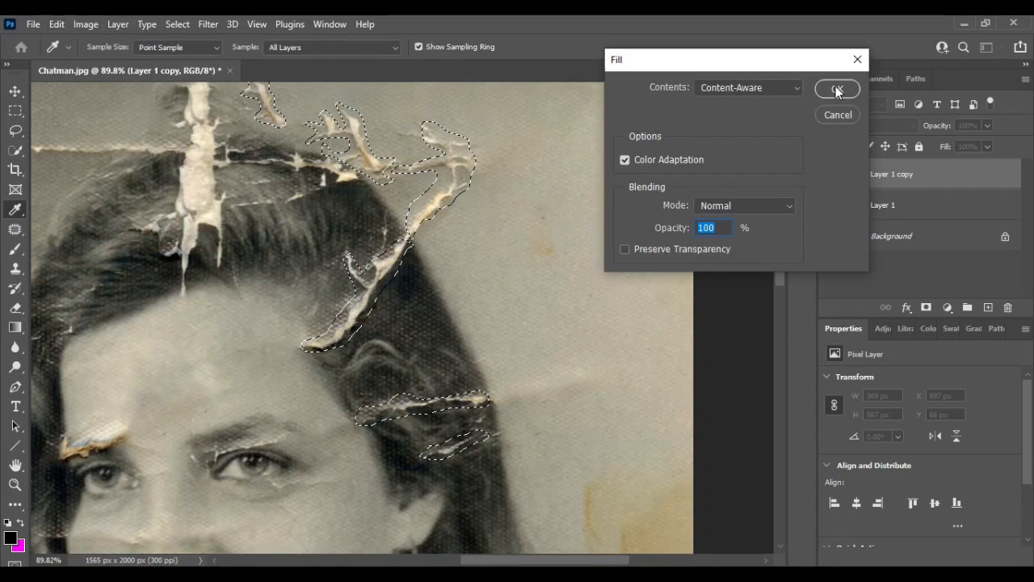
click(837, 88)
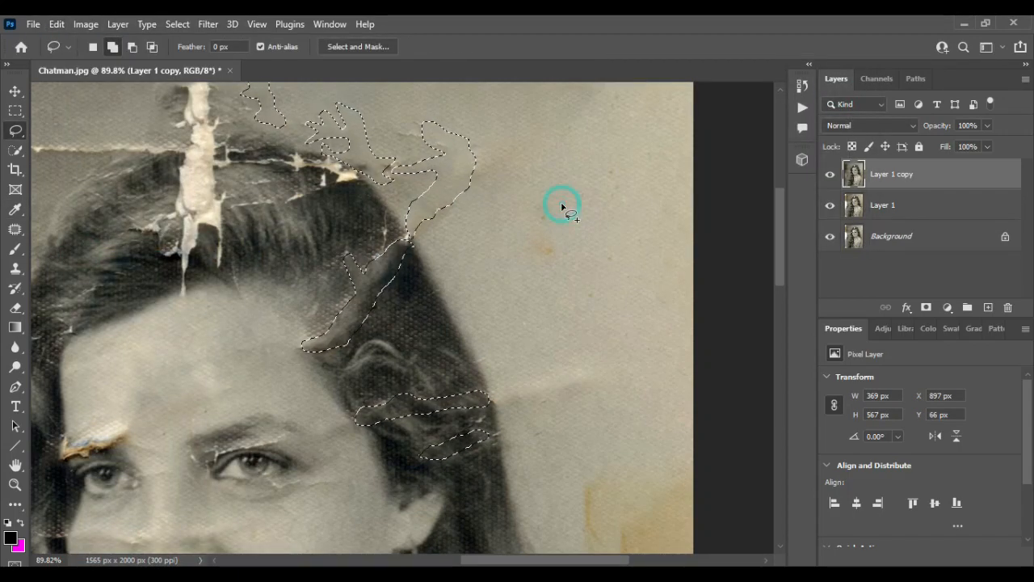
click(563, 206)
- Lasso the upper part of the white vertical tear above the head, about 181 × 118 px, and Content-Aware fill it
scroll(559, 219, down, 2)
scroll(556, 228, up, 3)
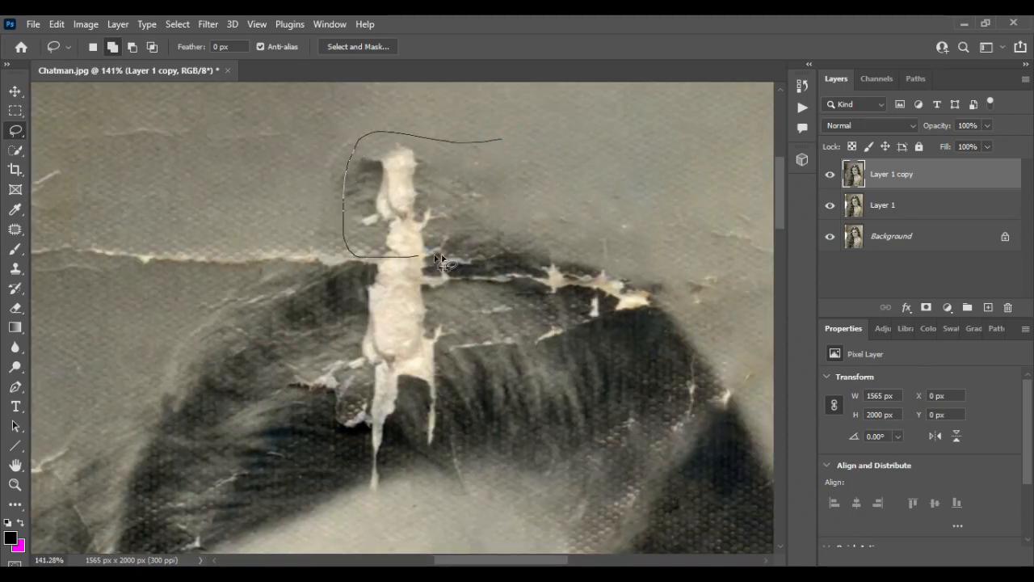
drag(436, 259, 534, 228)
click(56, 24)
click(95, 254)
click(837, 90)
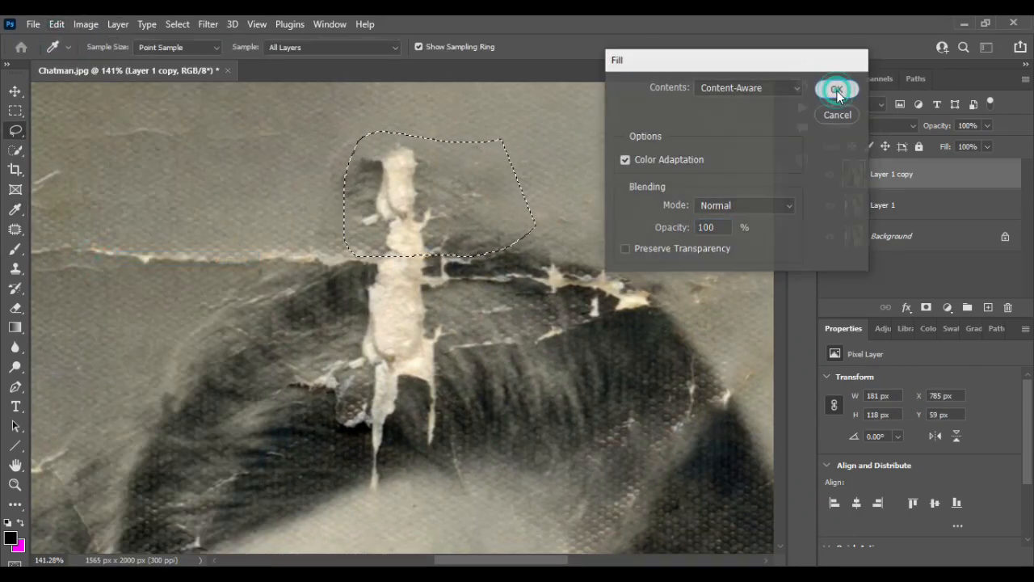
click(598, 153)
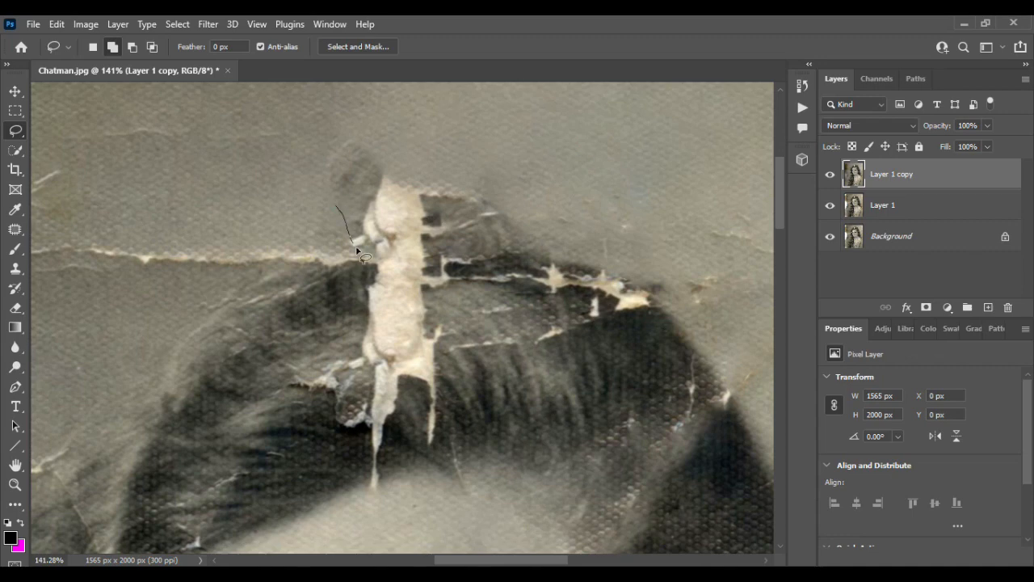
- Lasso the white residue still standing above the hair at the tear's upper end, Content-Aware fill it, and deselect
mouse_move(358, 253)
mouse_down()
mouse_move(508, 196)
mouse_move(338, 206)
mouse_up()
click(56, 24)
click(95, 254)
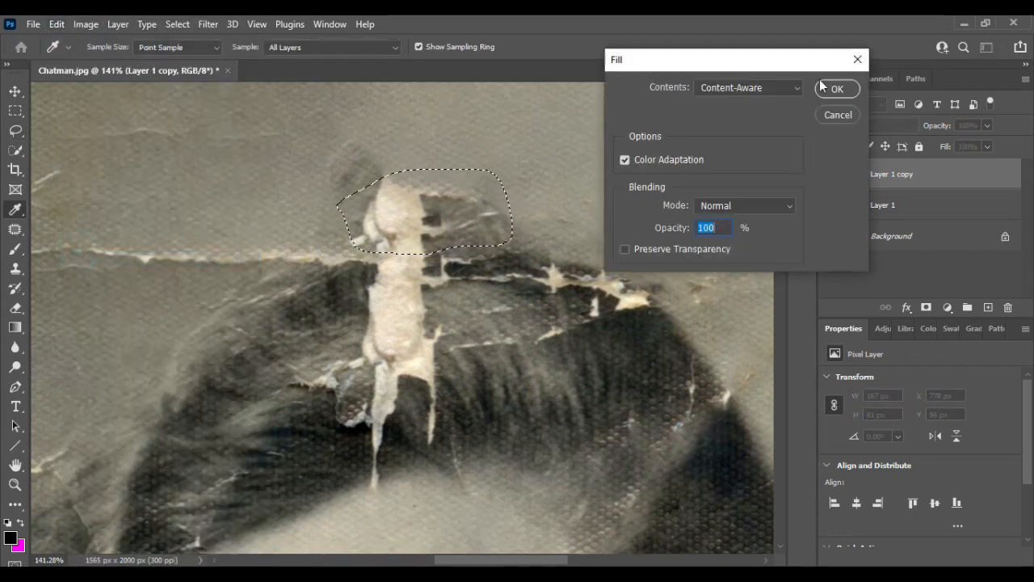
click(832, 88)
click(294, 169)
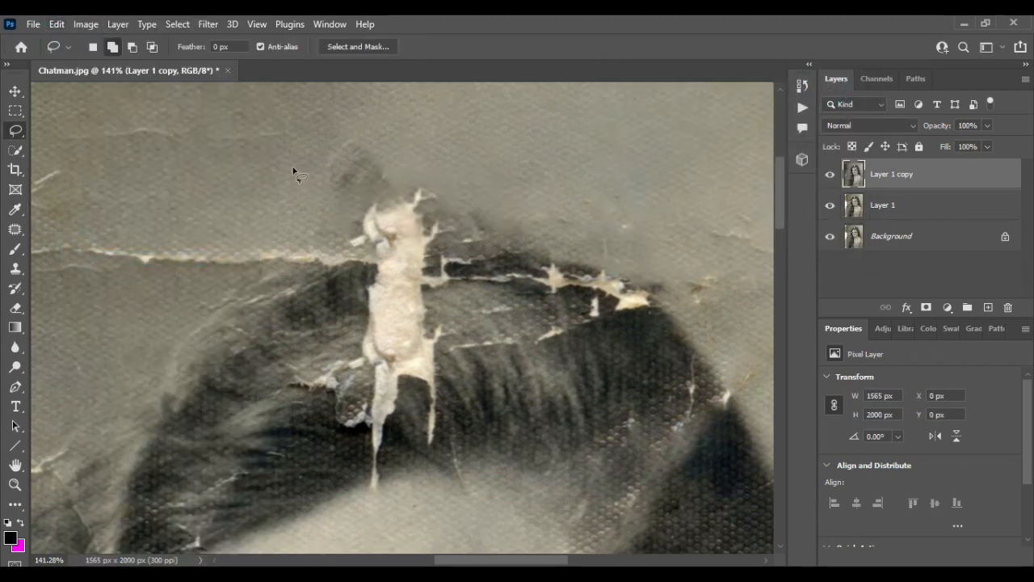
- Clone background over the dark smudge and the white tear's upper end above the head, using a 40 px Clone Stamp at 50% opacity
click(15, 269)
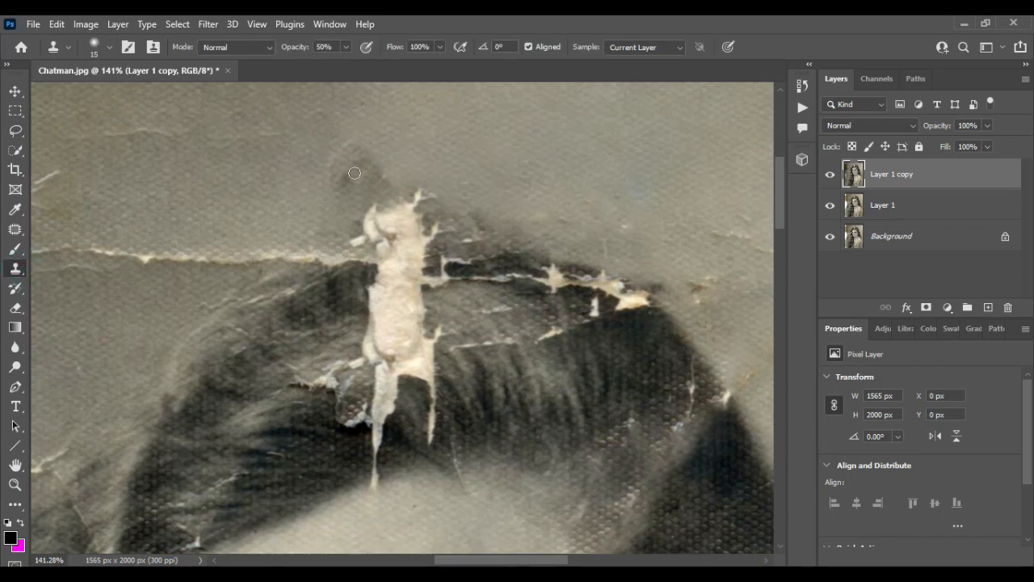
key(bracketright)
key(bracketright)
key(bracketright)
key(bracketright)
key(bracketright)
alt+click(356, 175)
mouse_move(383, 215)
mouse_down()
mouse_move(414, 221)
mouse_move(382, 205)
mouse_up()
scroll(420, 170, up, 1)
alt+click(442, 109)
mouse_move(315, 232)
mouse_down()
mouse_move(420, 253)
mouse_move(377, 287)
mouse_move(460, 279)
mouse_up()
alt+click(399, 159)
drag(343, 190, 406, 277)
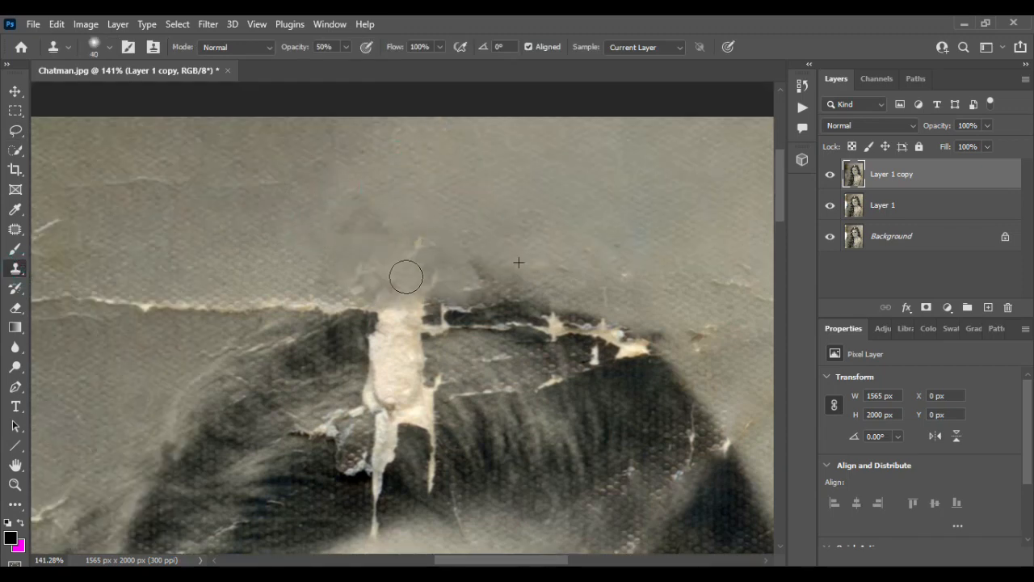
- Clone clean background over the thin diagonal scratches and the stained area near the photo's upper-left corner
scroll(331, 282, left, 5)
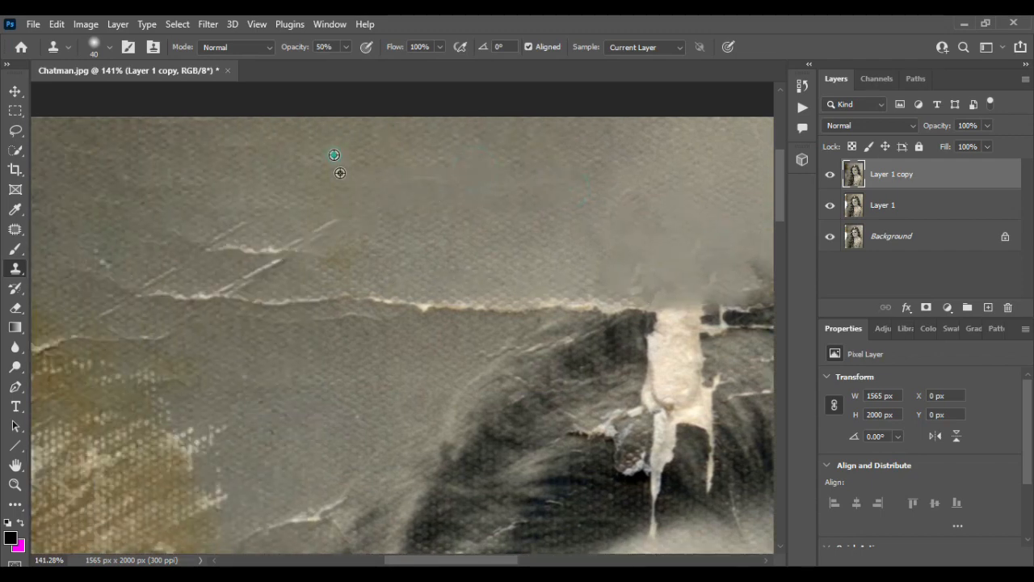
alt+click(374, 183)
drag(327, 232, 183, 253)
click(344, 47)
alt+click(337, 189)
scroll(183, 254, left, 6)
alt+click(428, 205)
mouse_move(286, 256)
mouse_down()
mouse_move(298, 265)
mouse_move(238, 293)
mouse_up()
alt+click(483, 171)
- Select a patch at the photo's upper-left edge with the Polygonal Lasso, about 97 × 77 px, and Content-Aware fill it
scroll(338, 198, down, 3)
click(16, 92)
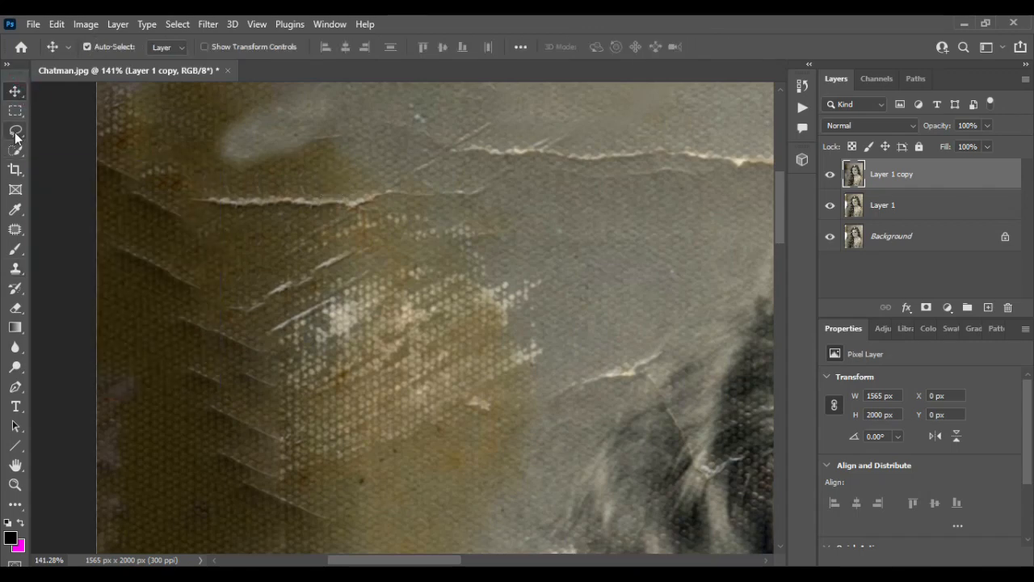
click(15, 130)
click(87, 138)
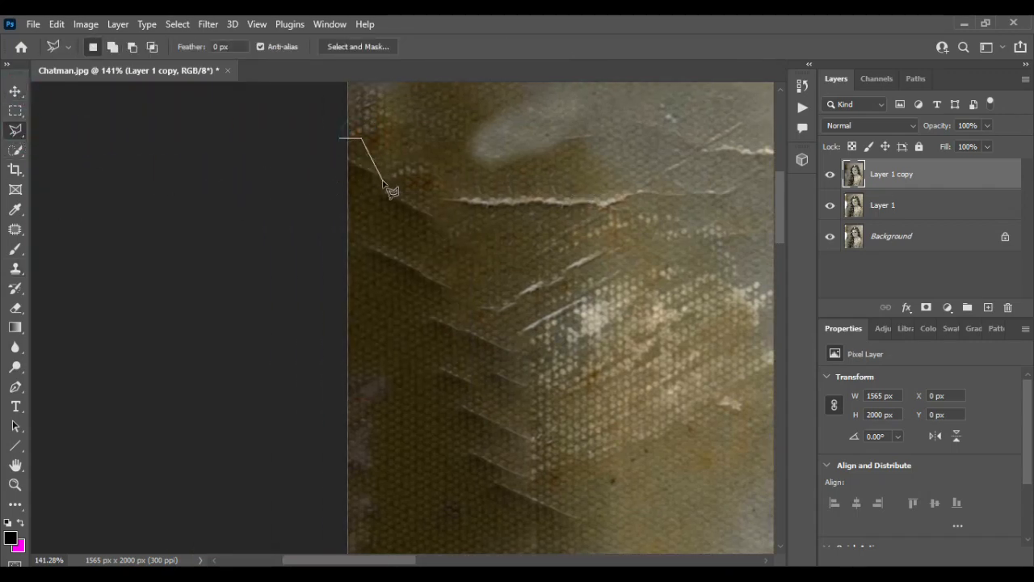
click(420, 131)
click(348, 128)
click(57, 23)
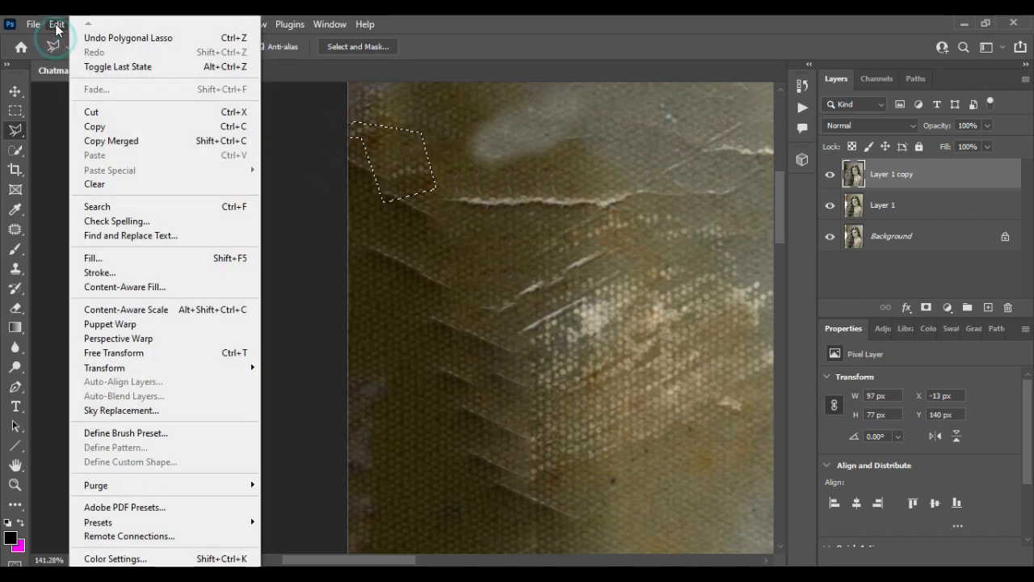
click(137, 256)
click(829, 87)
- Start a polygonal selection around the two upper slanted creases at the photo's left edge
click(546, 128)
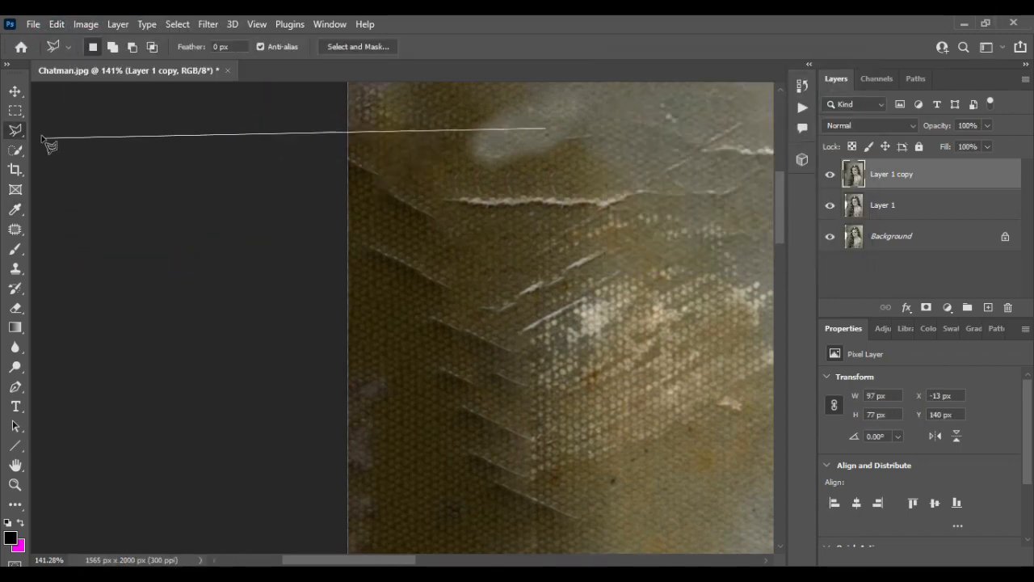
click(447, 192)
click(347, 151)
click(347, 203)
click(420, 227)
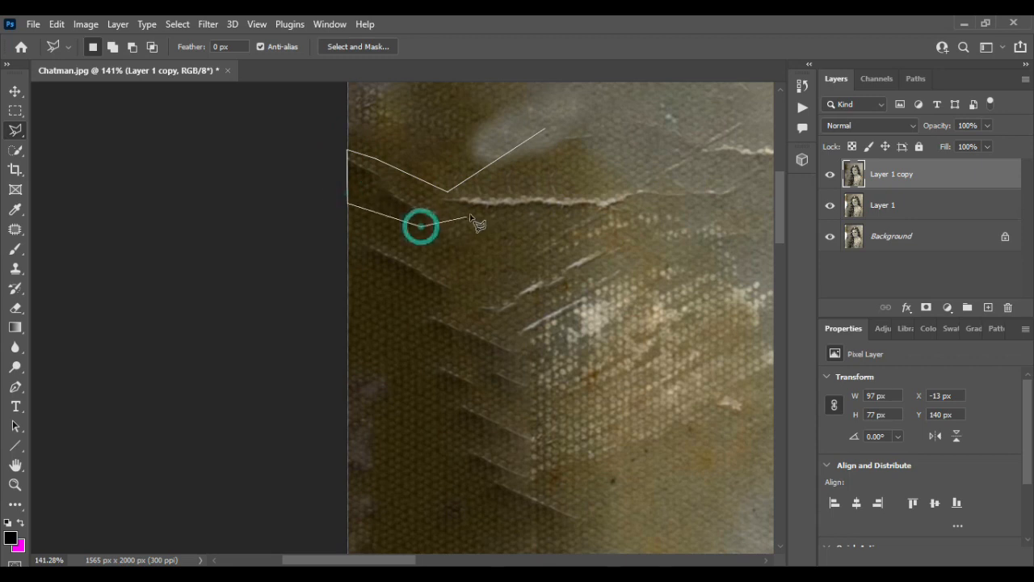
click(354, 227)
click(464, 274)
click(466, 295)
click(437, 297)
click(359, 266)
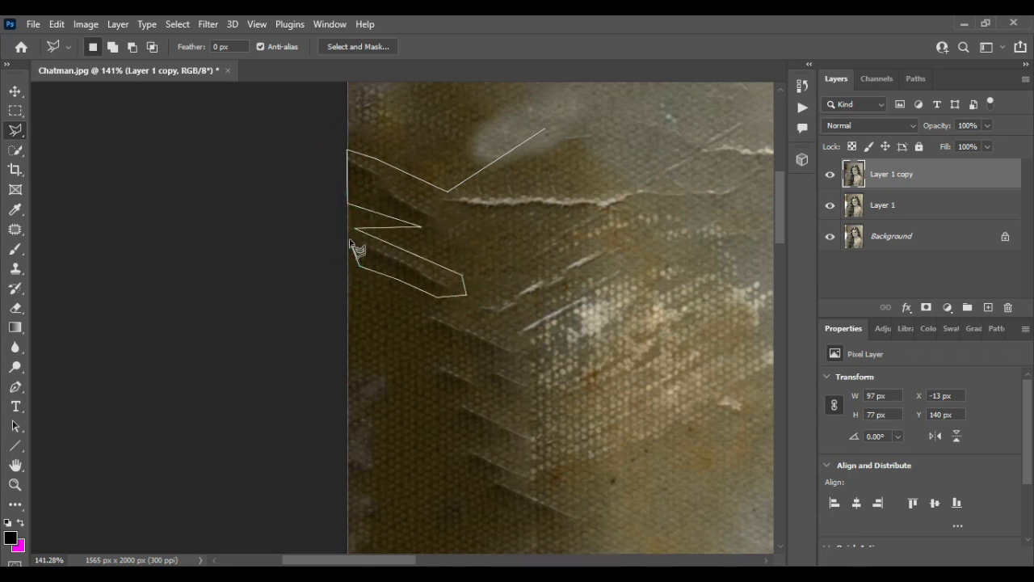
- Continue the polygonal outline down along the outer ends of the short slanted creases in the brown stain
click(419, 302)
click(426, 324)
click(452, 337)
click(476, 344)
click(466, 362)
click(448, 365)
click(435, 362)
click(438, 391)
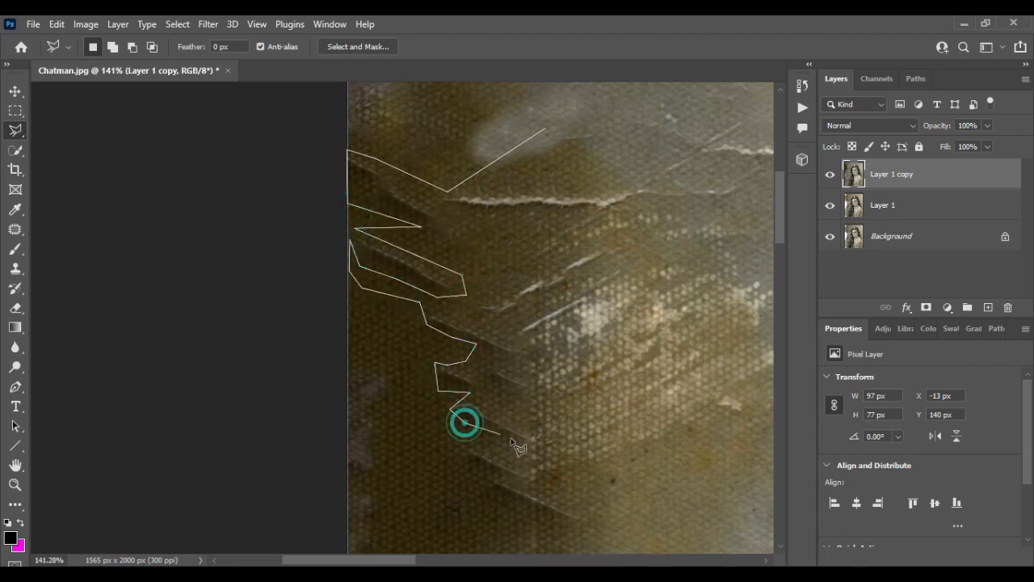
click(485, 467)
click(514, 509)
click(589, 523)
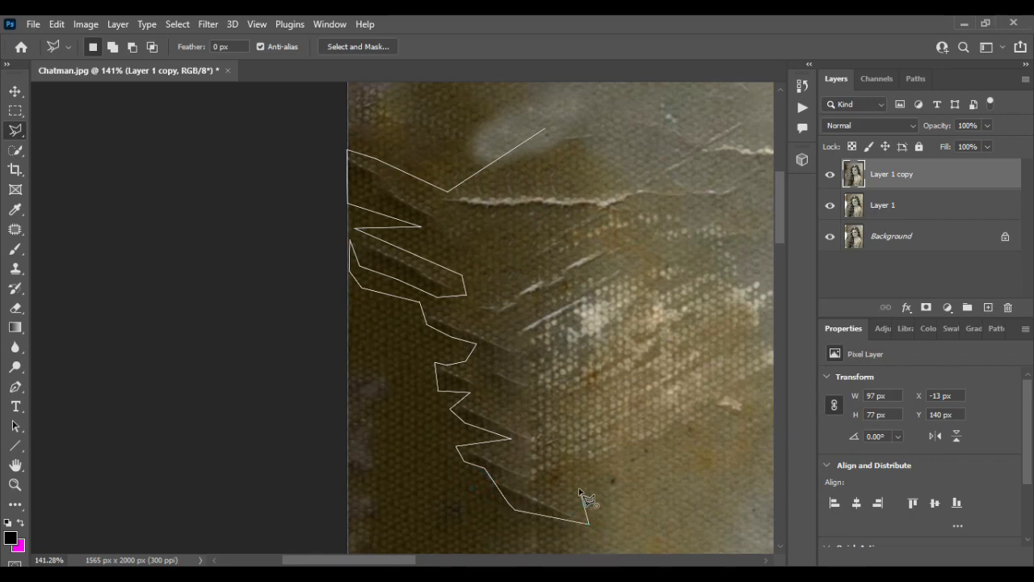
- Close the polygonal outline back up around the white scratches and the horizontal tear, about 370 × 372 px overall
drag(591, 480, 379, 438)
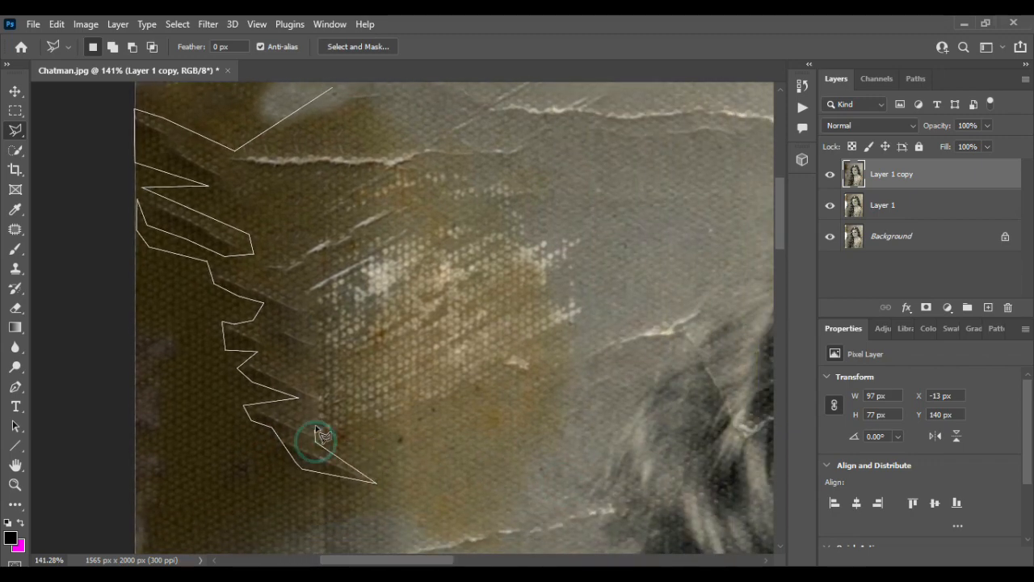
click(324, 352)
click(296, 321)
click(312, 316)
click(284, 284)
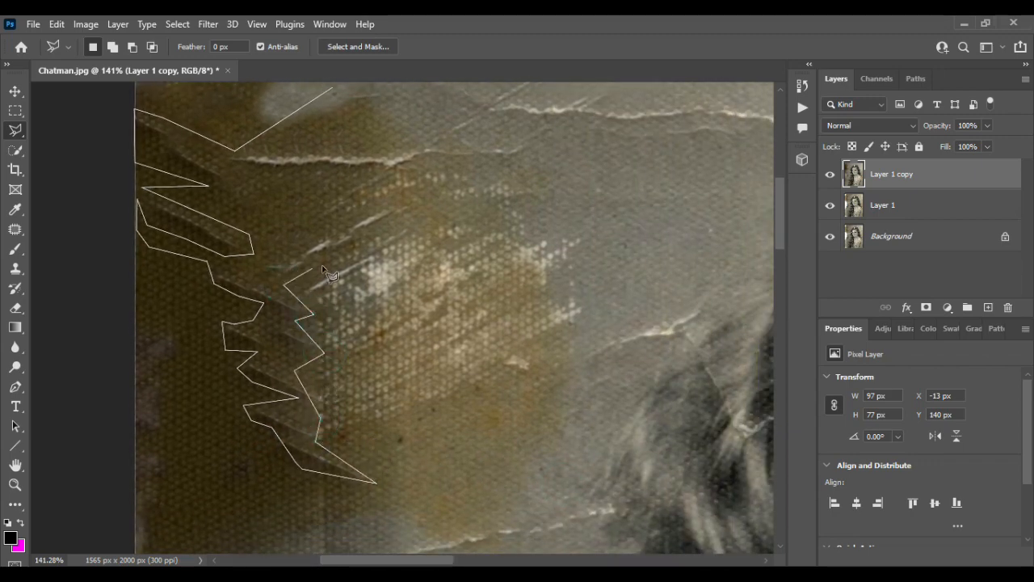
click(452, 217)
click(518, 168)
click(353, 90)
click(332, 87)
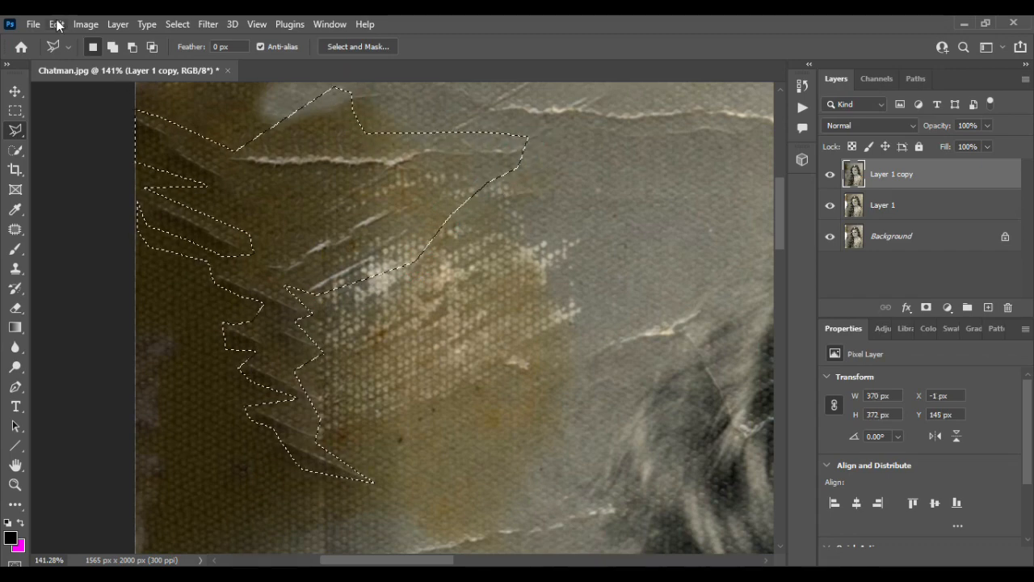
- Repair the selected creases and tear with a Content-Aware fill, switch back to the freehand Lasso, and deselect
click(56, 24)
click(138, 258)
click(849, 89)
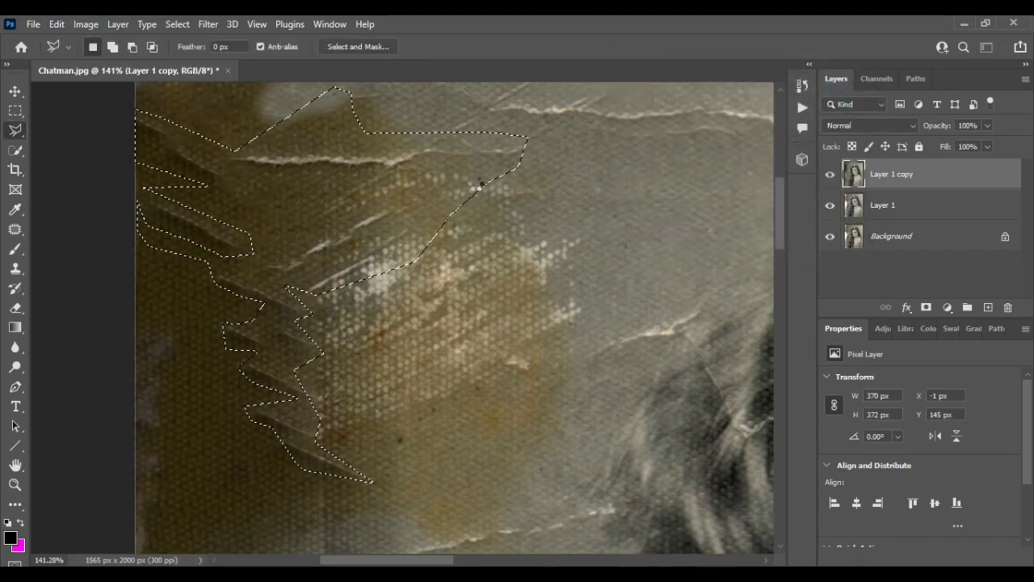
click(14, 130)
click(73, 129)
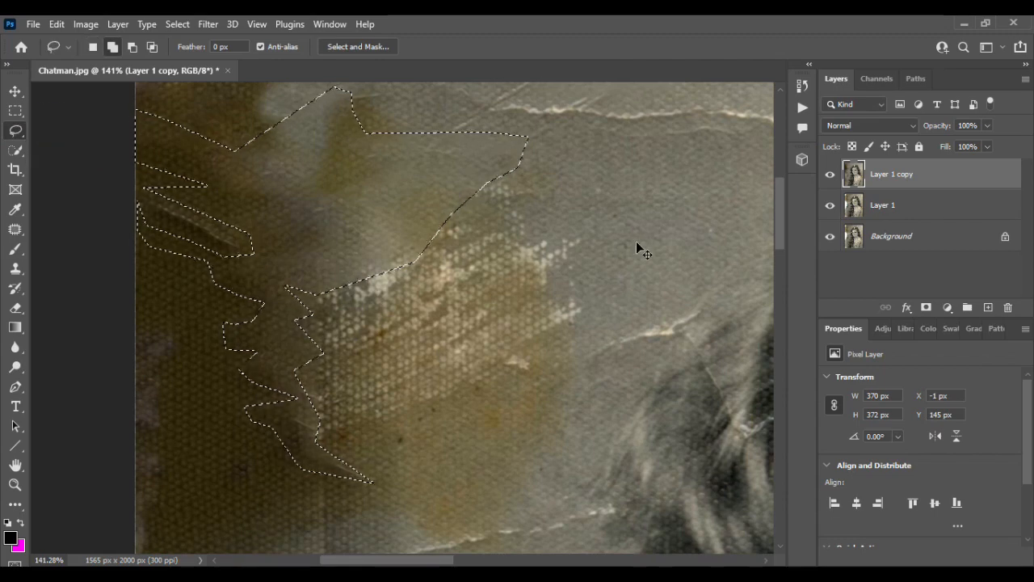
key(ctrl+d)
- Lasso the white-speckled patch in the brown stain left of the hair, about 278 × 234 px, Content-Aware fill it, and deselect
scroll(540, 251, down, 4)
scroll(539, 250, up, 2)
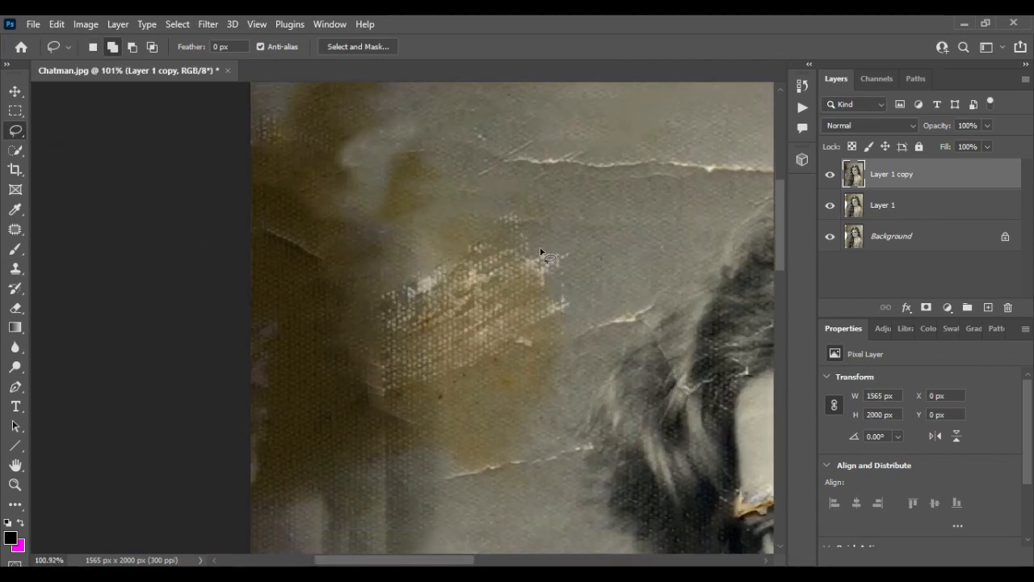
scroll(540, 251, down, 3)
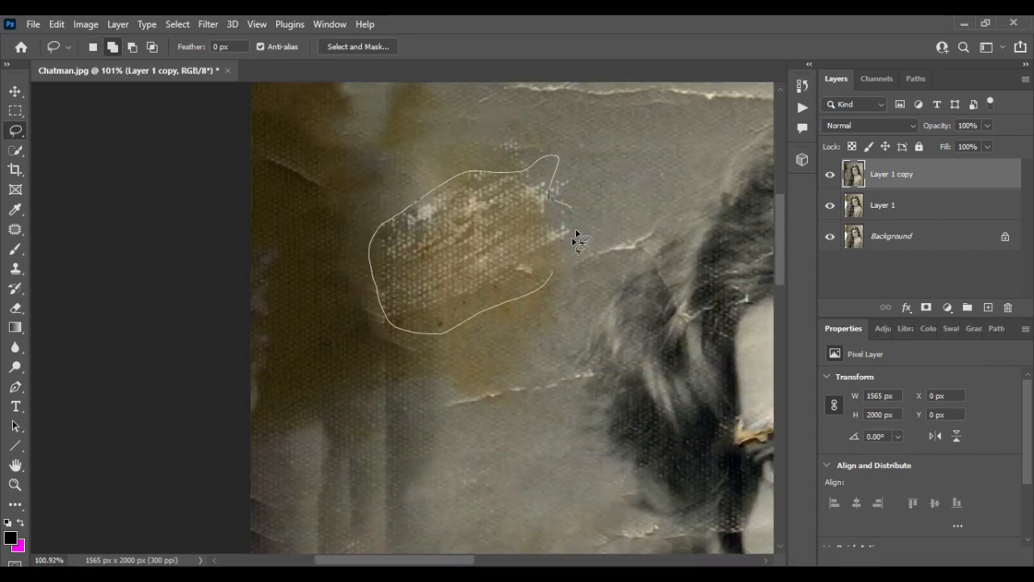
drag(575, 239, 552, 279)
click(56, 23)
click(105, 259)
key(Return)
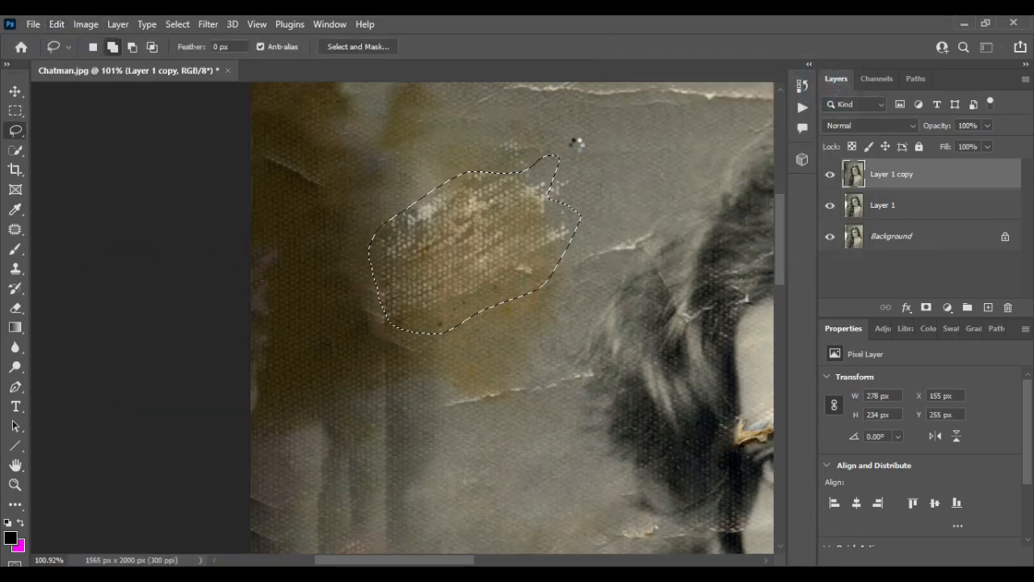
key(ctrl+d)
scroll(583, 145, down, 2)
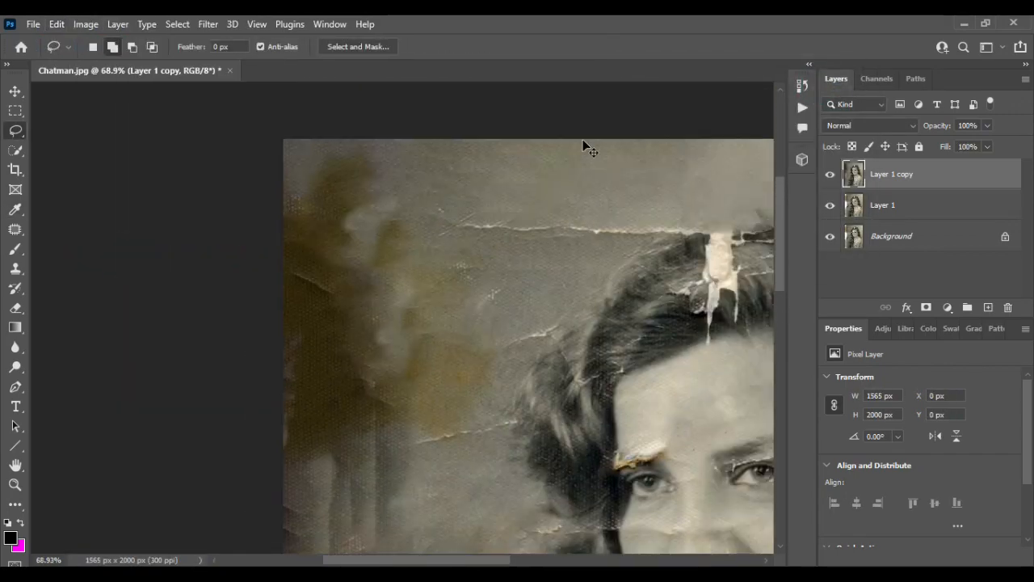
- Lasso the horizontal crack in the background left of the crown, about 405 × 53 px, Content-Aware fill it, and deselect
scroll(582, 146, up, 3)
scroll(365, 218, right, 1)
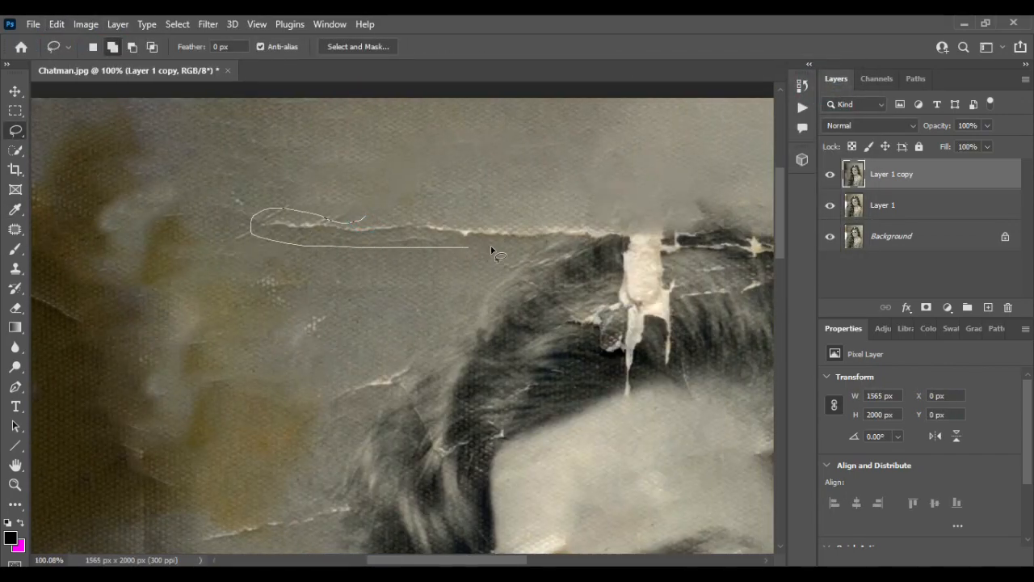
drag(575, 232, 569, 235)
click(56, 23)
click(121, 253)
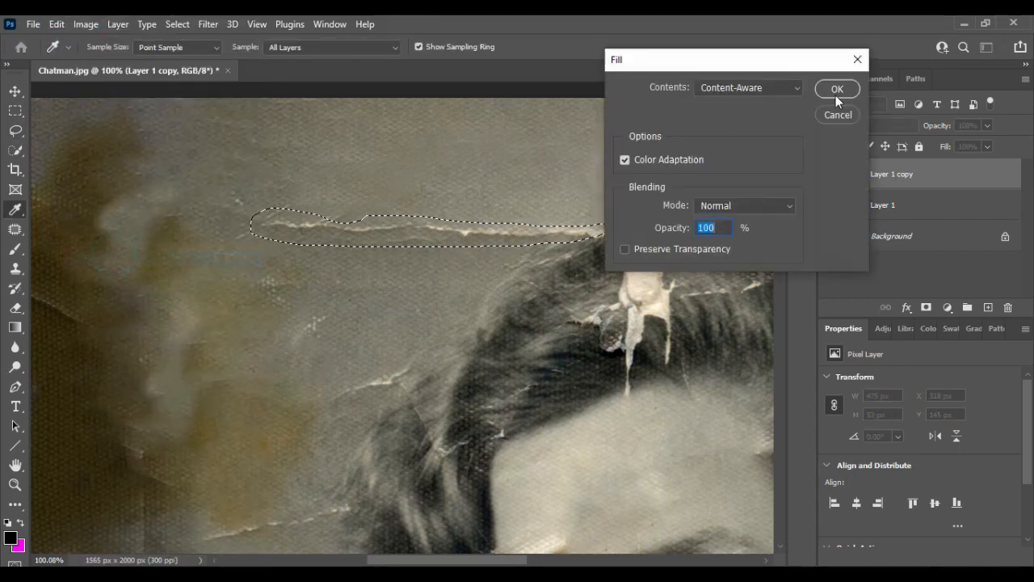
click(840, 91)
key(ctrl+d)
- Lasso both white-speckled spots, the short crack beside the hair and the long crack below the stain, about 282 × 373 px overall
scroll(470, 183, down, 1)
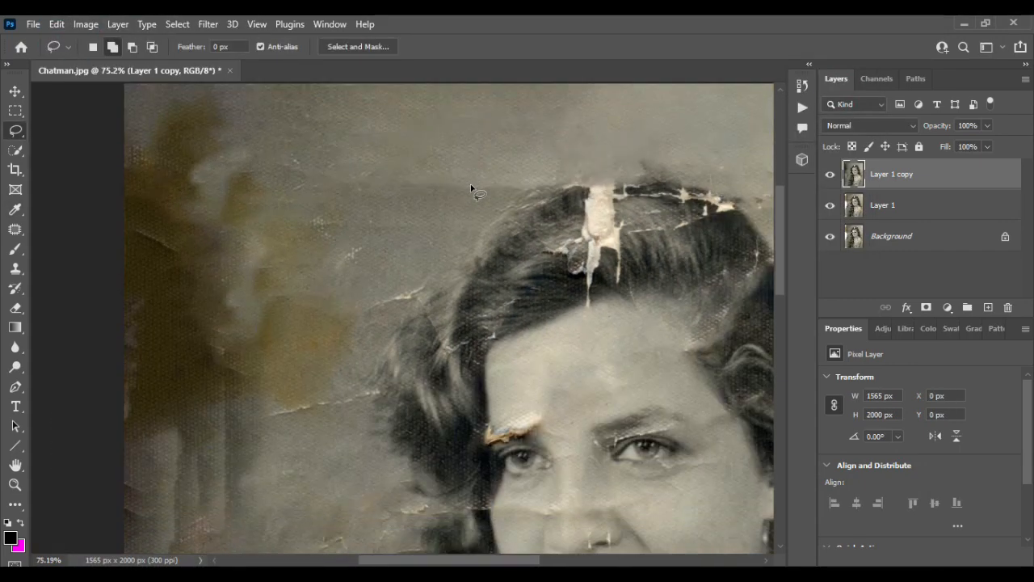
scroll(470, 184, up, 2)
mouse_move(242, 179)
mouse_down()
mouse_move(220, 169)
mouse_move(243, 176)
mouse_up()
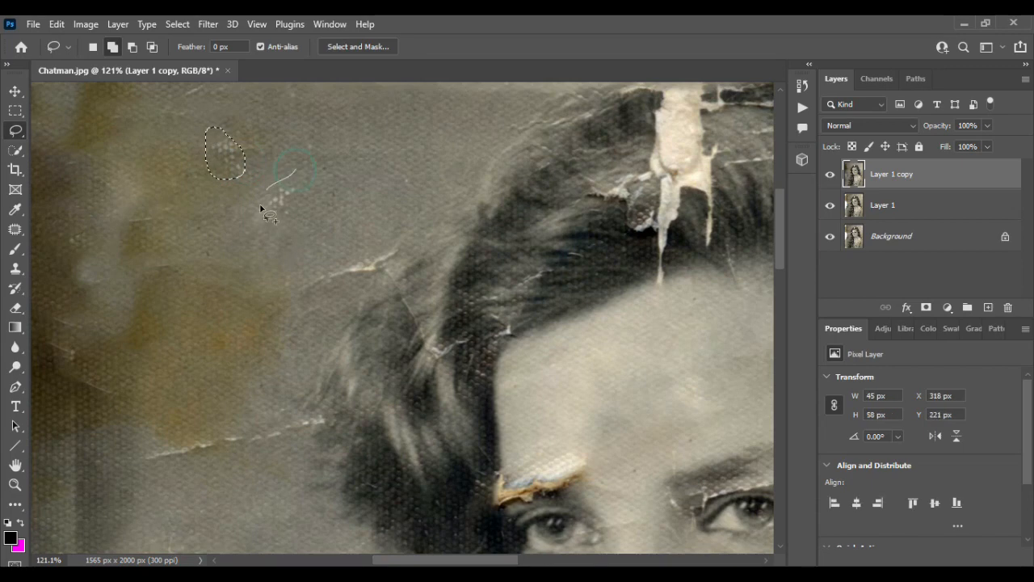
drag(375, 250, 377, 254)
scroll(348, 291, down, 4)
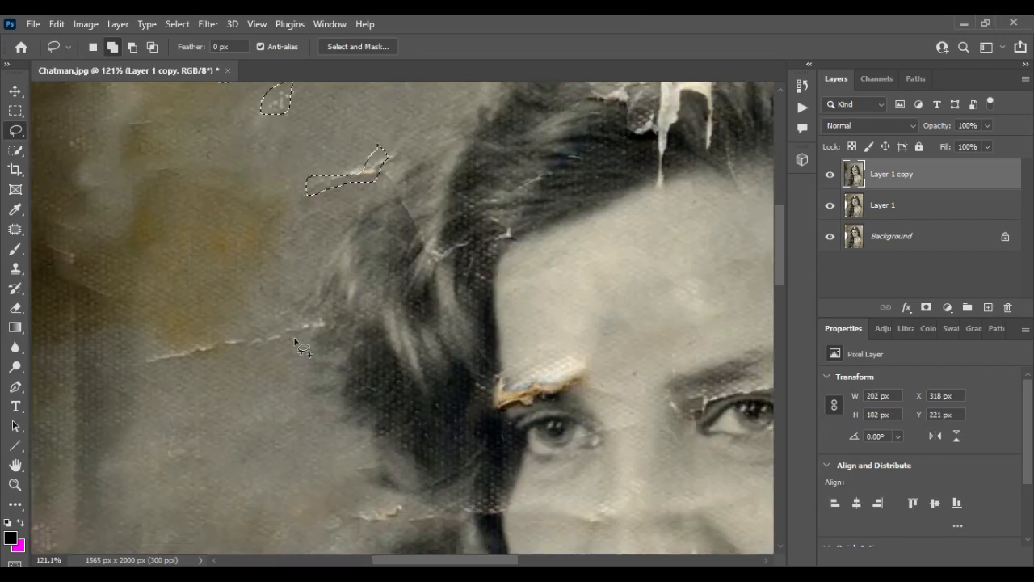
scroll(332, 317, left, 3)
drag(450, 253, 454, 255)
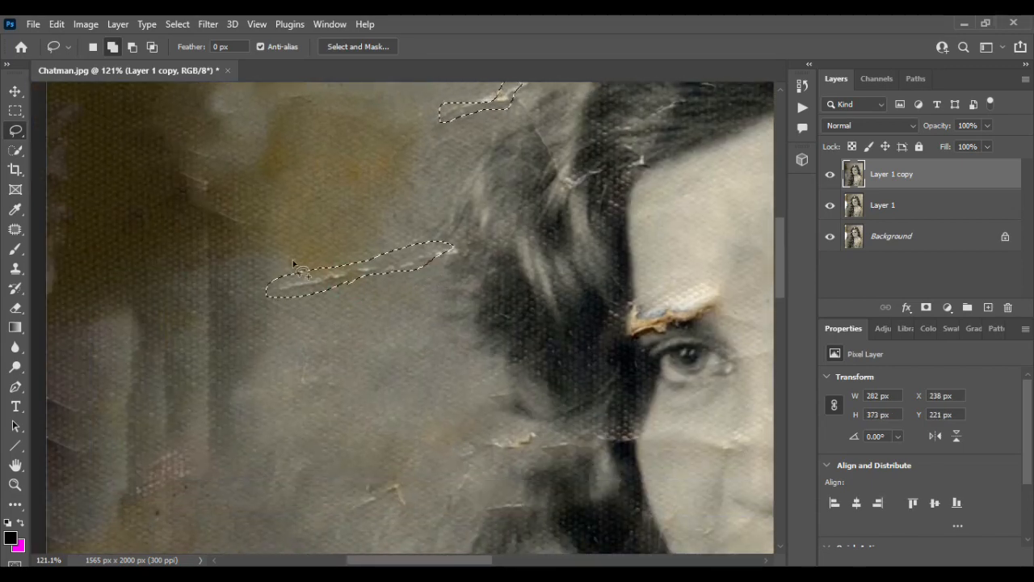
- Add the small creases in the background and hair left of the nose to the selection, extending it to about 345 × 610 px
scroll(453, 255, down, 4)
mouse_move(539, 281)
mouse_down()
mouse_move(510, 286)
mouse_move(540, 282)
mouse_up()
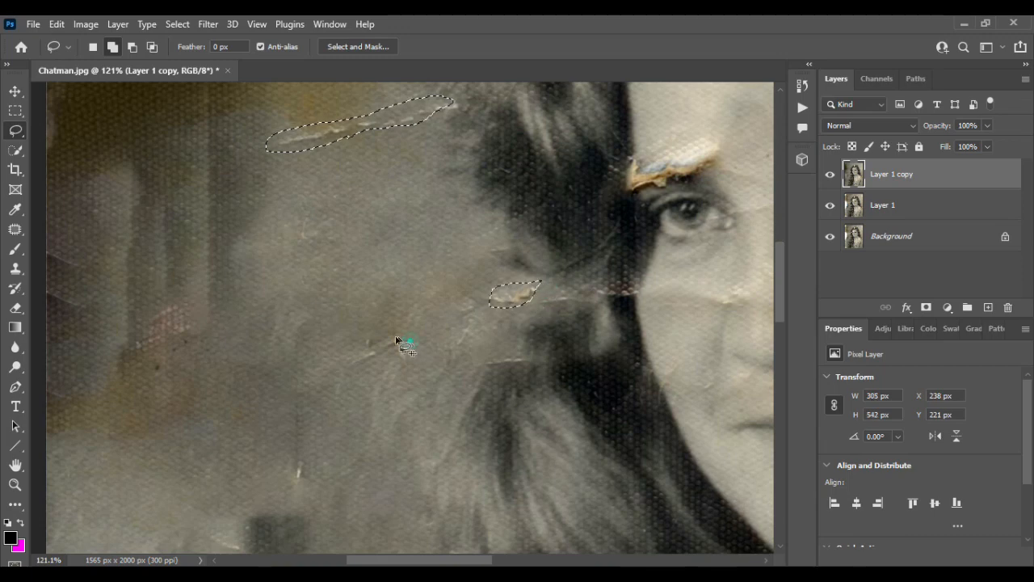
drag(394, 348, 414, 343)
mouse_move(485, 357)
mouse_down()
mouse_move(522, 364)
mouse_move(485, 368)
mouse_up()
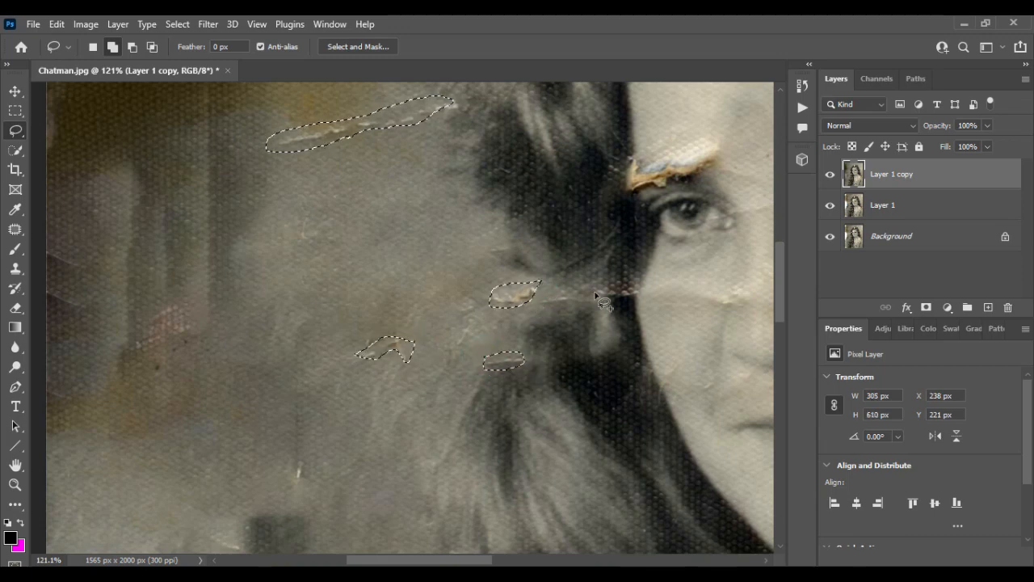
mouse_move(580, 291)
mouse_down()
mouse_move(535, 299)
mouse_move(579, 290)
mouse_up()
- Add the small scratches around the dark vertical stripe left of the long hair to the selection, about 527 × 1175 px overall
scroll(427, 319, down, 8)
scroll(427, 318, down, 5)
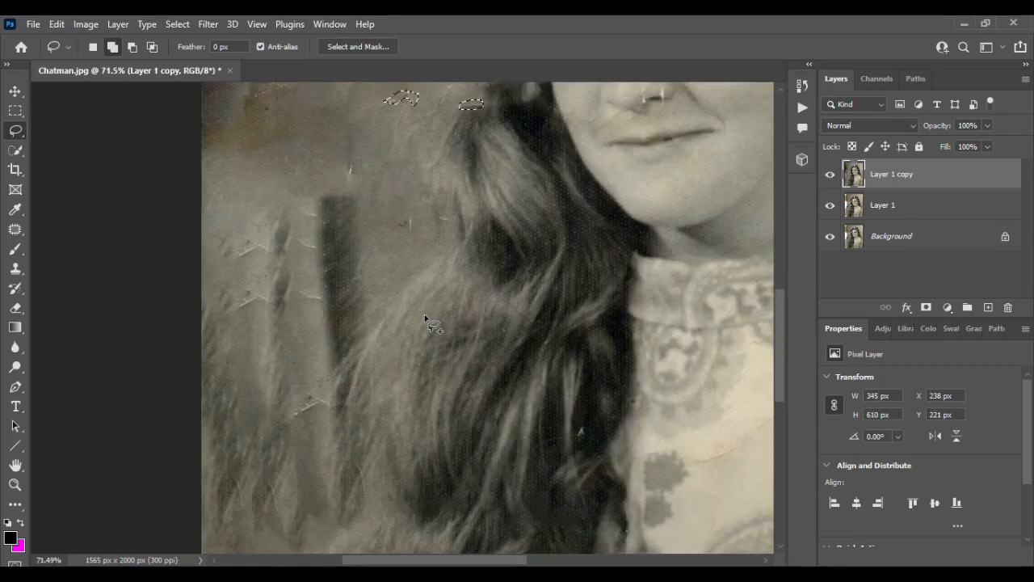
scroll(428, 318, up, 3)
scroll(288, 278, left, 2)
scroll(289, 279, up, 3)
scroll(289, 279, up, 2)
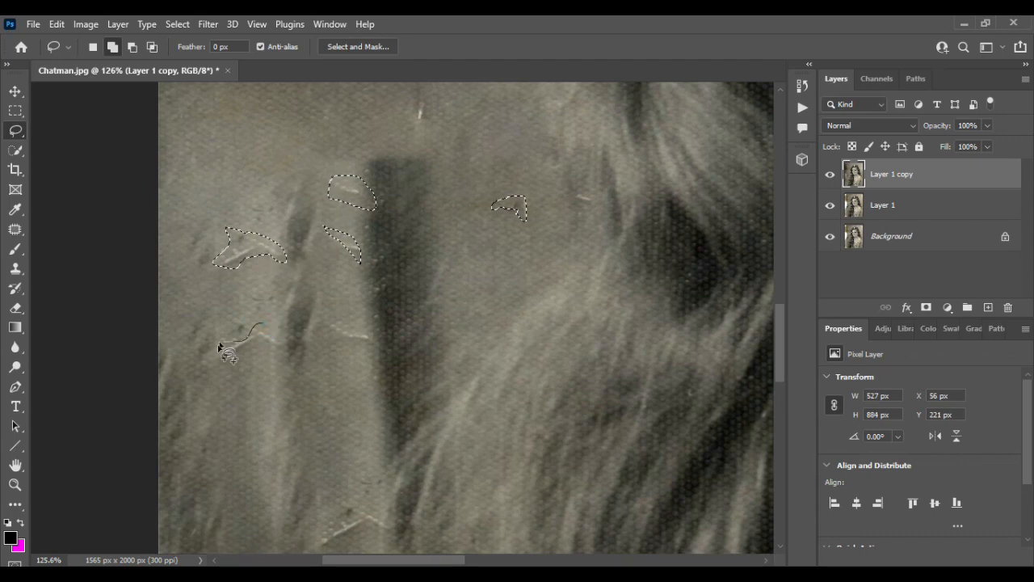
drag(265, 327, 271, 329)
mouse_move(352, 321)
mouse_down()
mouse_move(369, 346)
mouse_move(315, 349)
mouse_move(370, 317)
mouse_move(380, 346)
mouse_up()
scroll(373, 391, down, 4)
scroll(386, 348, down, 5)
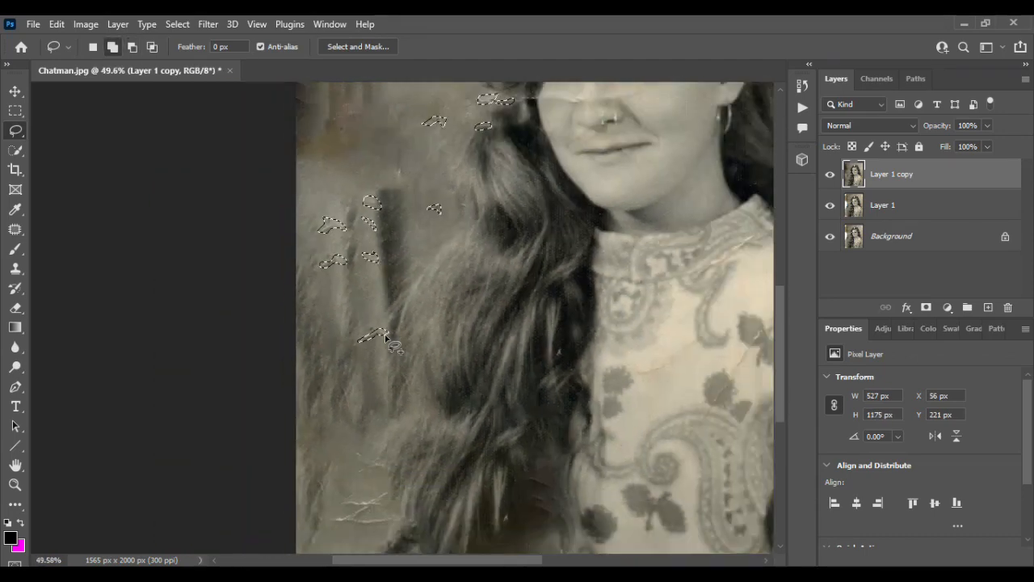
- Add the white torn patch with its drips and the cracks across the crown to the selection, about 1020 × 1221 px overall
scroll(428, 364, up, 2)
scroll(378, 286, up, 5)
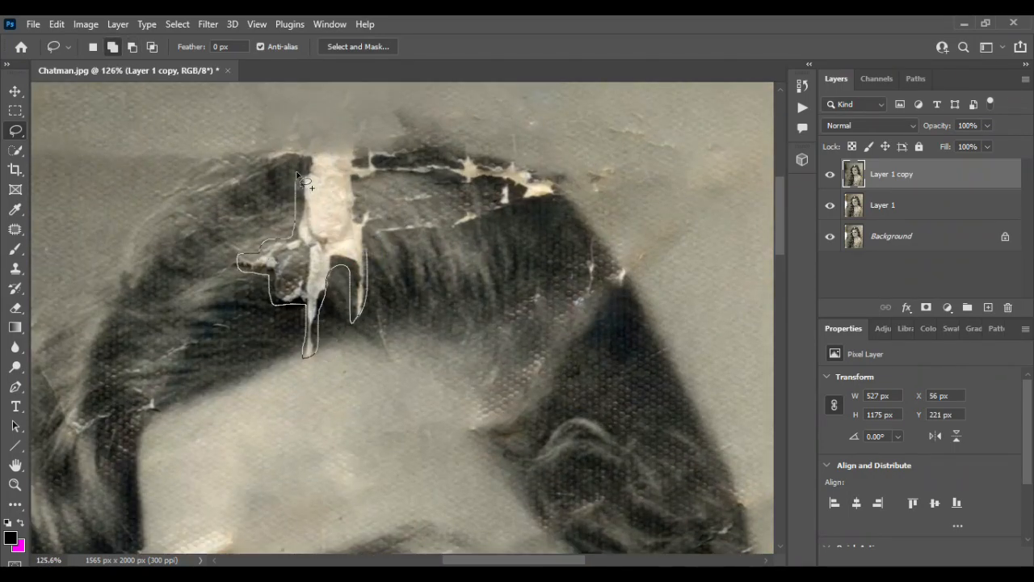
drag(356, 157, 406, 152)
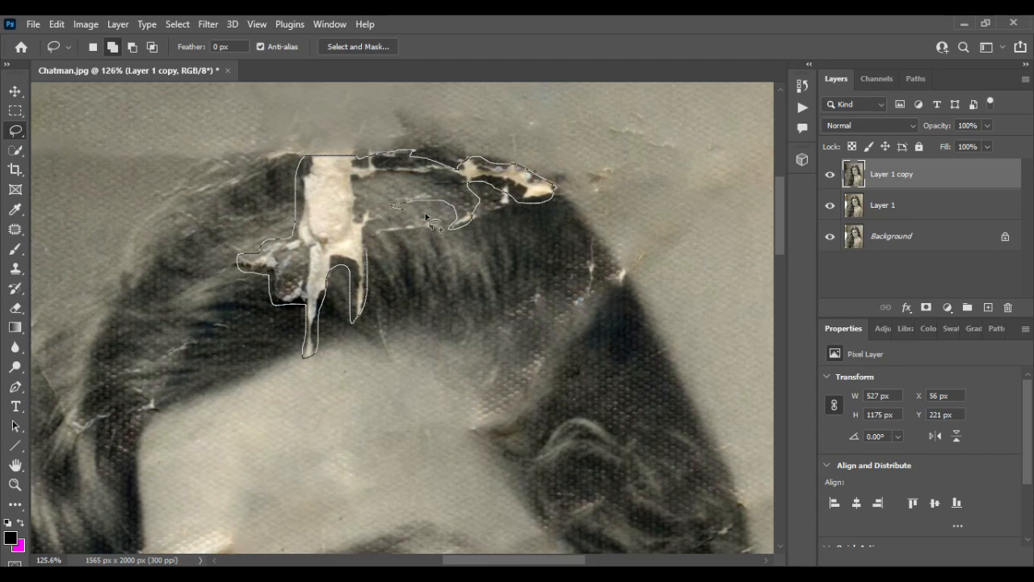
drag(374, 246, 380, 239)
- Repair all selected tears, cracks and scratches with a Content-Aware fill and deselect
click(56, 24)
click(93, 256)
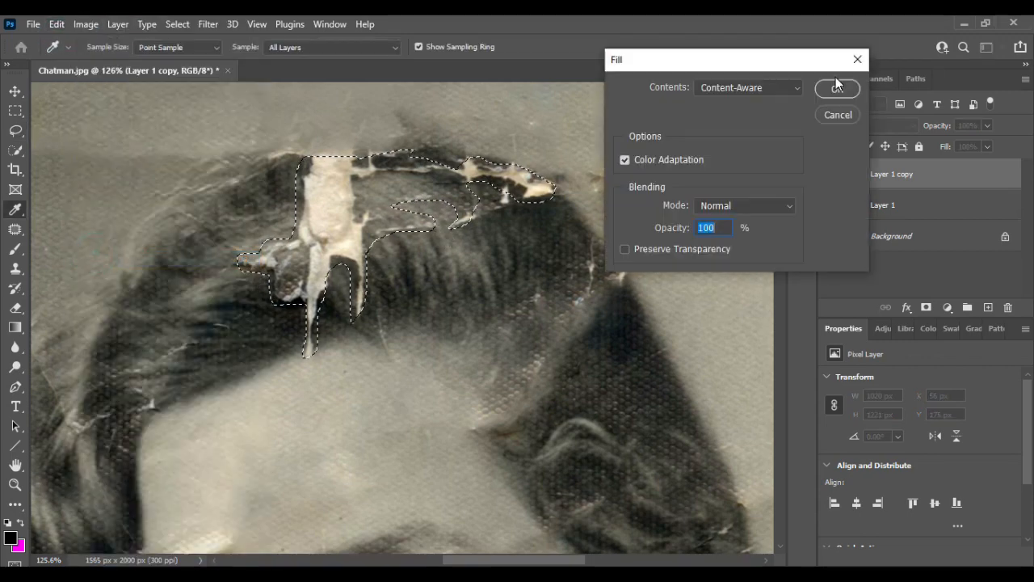
click(834, 89)
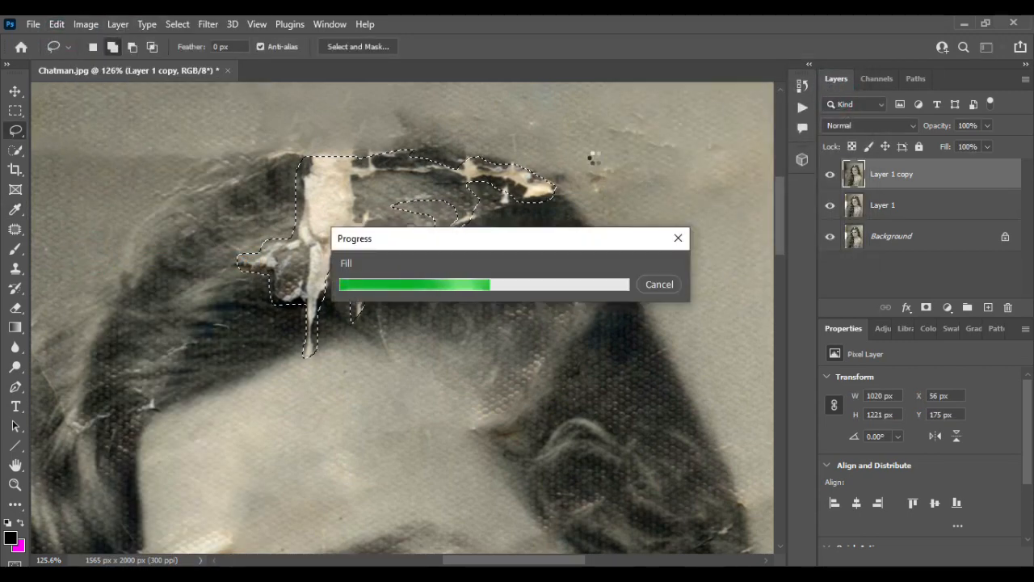
key(ctrl+d)
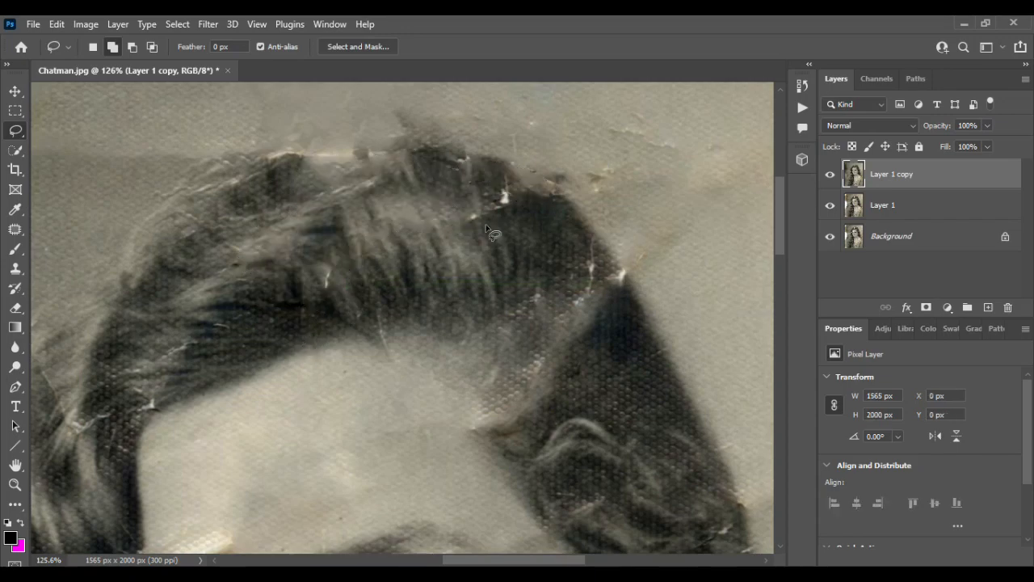
- Lasso the diagonal crack between the photo's right edge and the hair, about 194 × 132 px, Content-Aware fill it, and deselect
scroll(485, 225, down, 5)
scroll(488, 227, down, 4)
scroll(488, 227, up, 4)
scroll(652, 391, down, 3)
scroll(652, 393, up, 4)
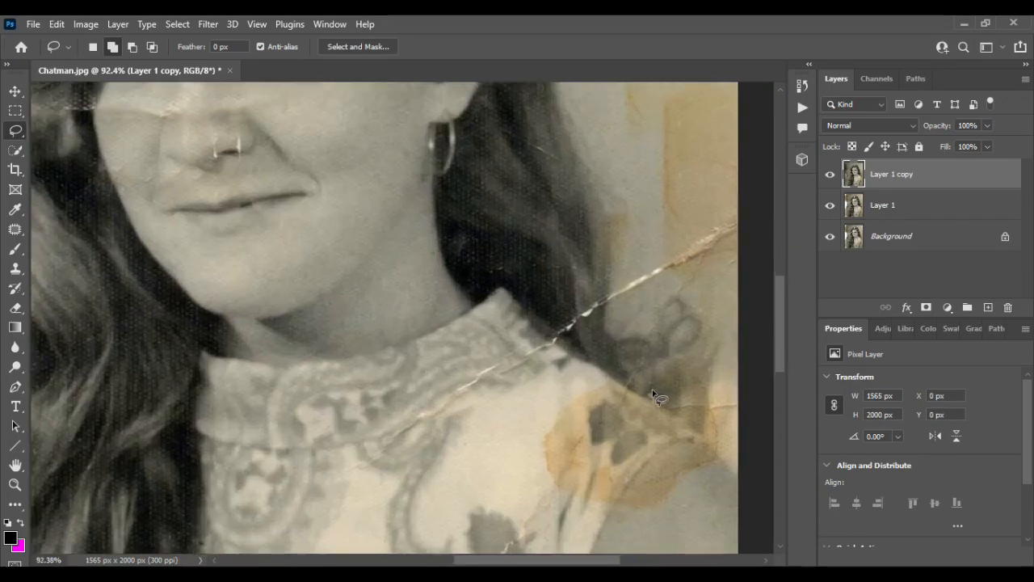
scroll(651, 388, right, 3)
drag(621, 211, 497, 287)
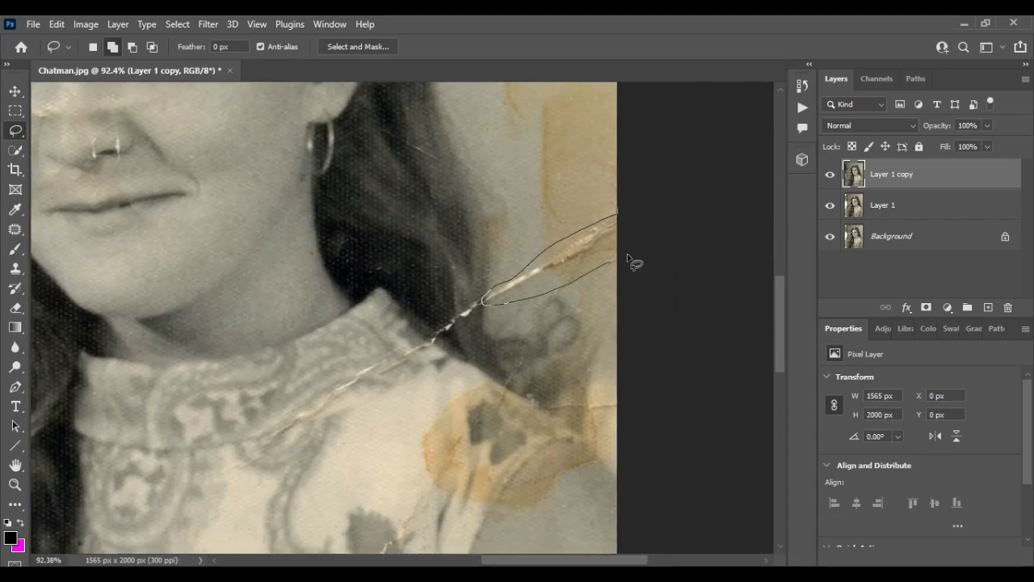
drag(628, 259, 627, 261)
click(57, 24)
click(283, 259)
click(837, 87)
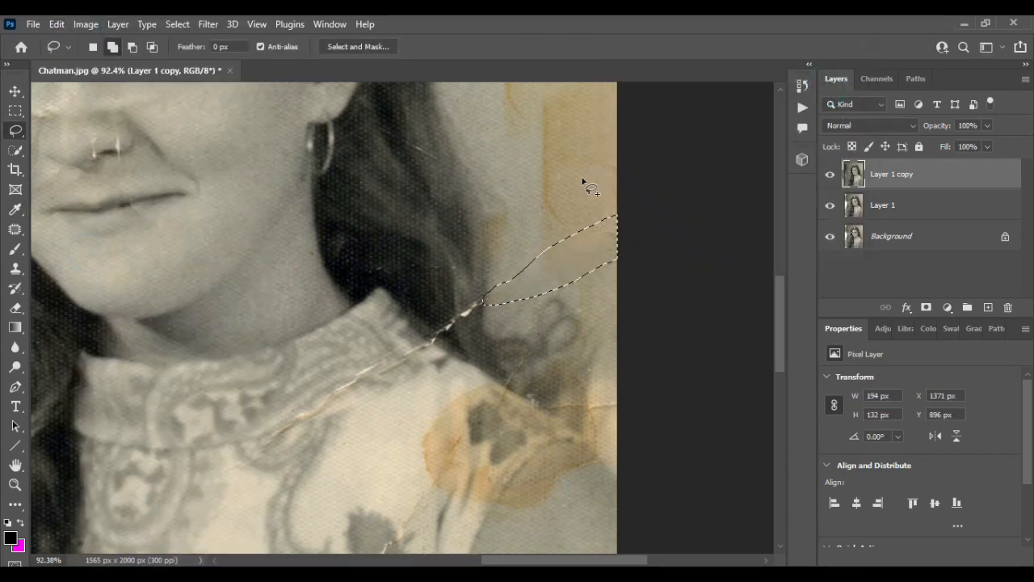
key(ctrl+d)
- Lasso the crack across the hair tips and collar plus the small white spot on the shoulder, about 358 × 193 px overall
scroll(561, 201, down, 3)
scroll(475, 218, up, 2)
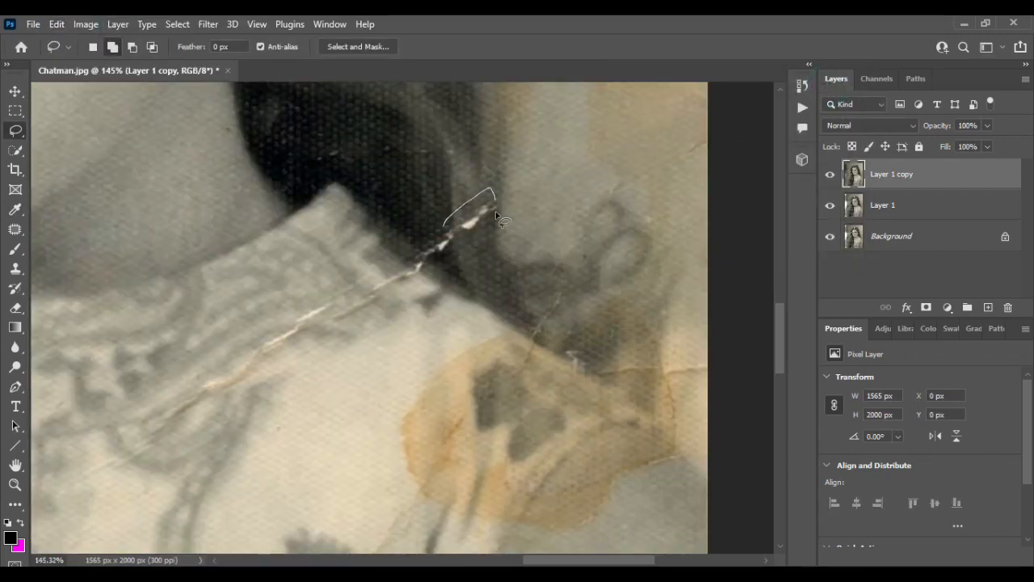
drag(421, 233, 421, 235)
drag(595, 373, 592, 370)
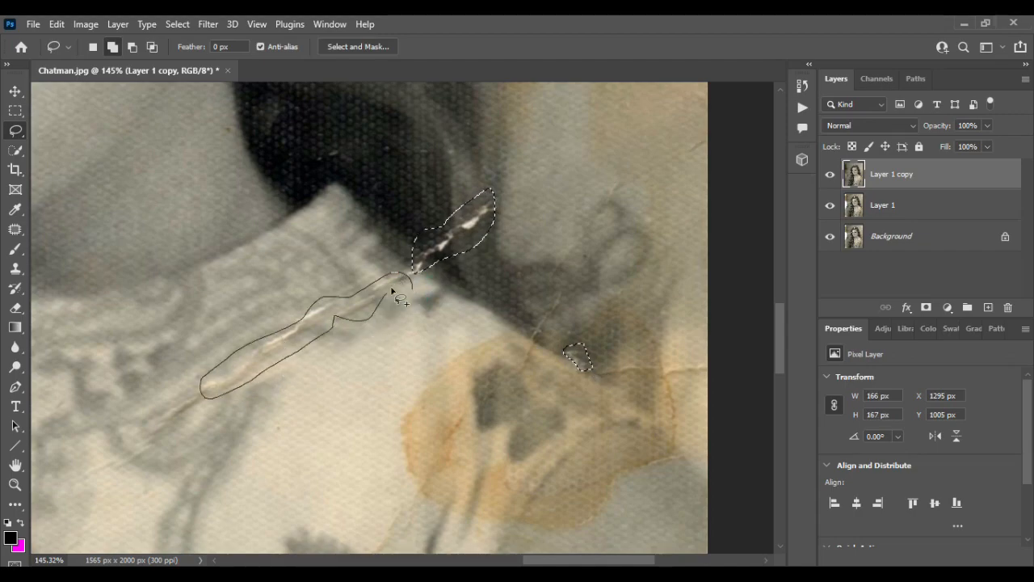
drag(392, 287, 396, 287)
- Repair the selected collar and shoulder damage with a Content-Aware fill and deselect
scroll(413, 288, down, 6)
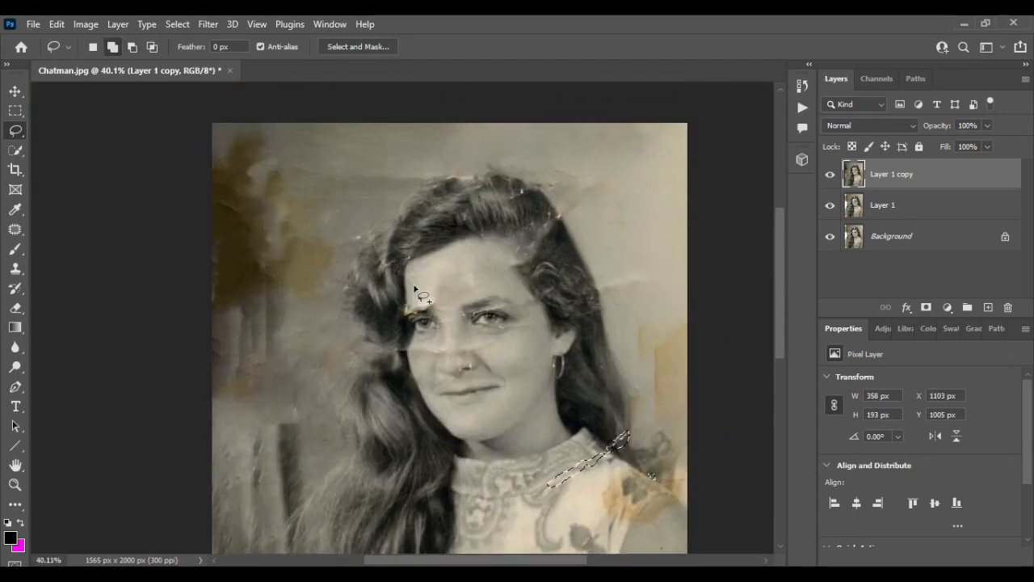
scroll(414, 289, up, 5)
click(56, 24)
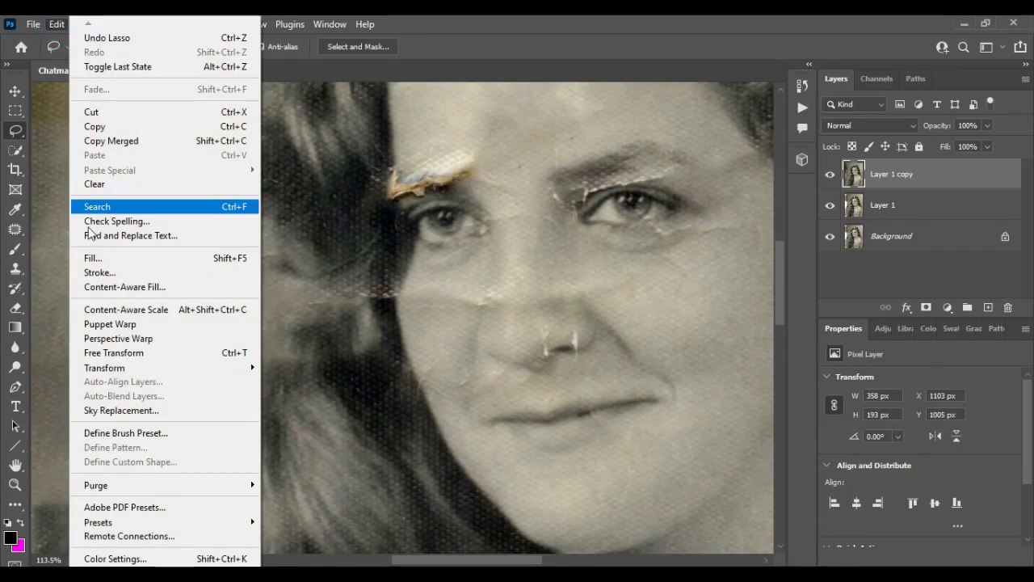
click(95, 255)
click(838, 88)
scroll(523, 277, down, 2)
scroll(524, 277, down, 5)
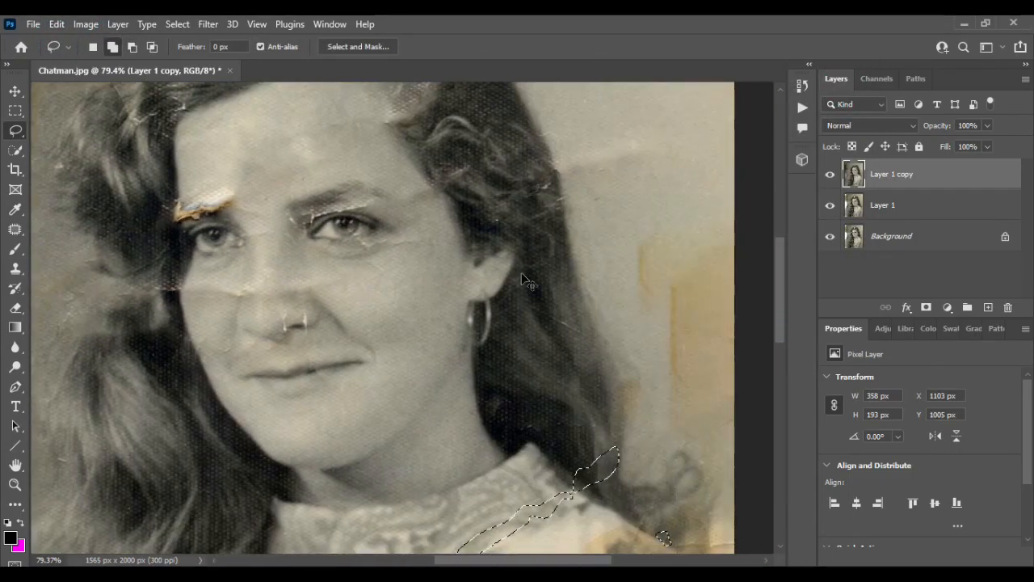
scroll(523, 277, up, 2)
scroll(433, 350, up, 4)
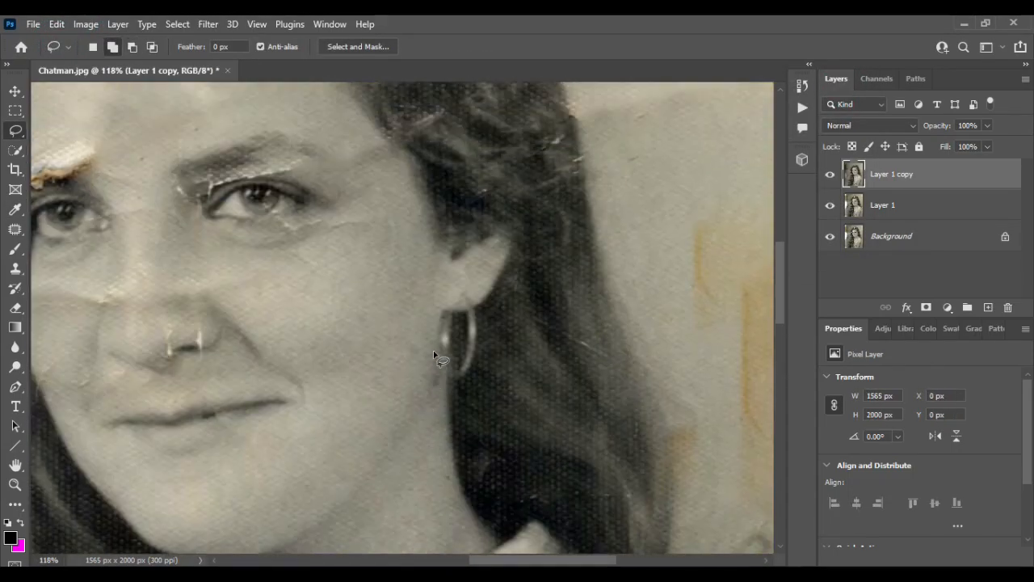
- Lasso the branching white crack between the right eye and its eyebrow, about 142 × 60 px, Content-Aware fill it, and deselect
scroll(433, 350, up, 4)
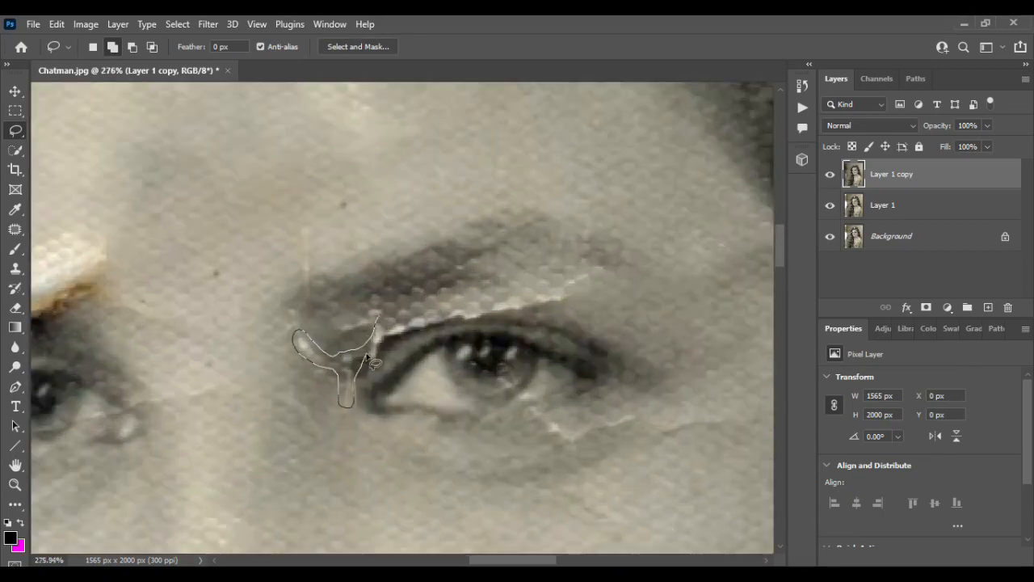
mouse_move(434, 333)
mouse_down()
mouse_move(589, 295)
mouse_move(428, 307)
mouse_move(380, 323)
mouse_up()
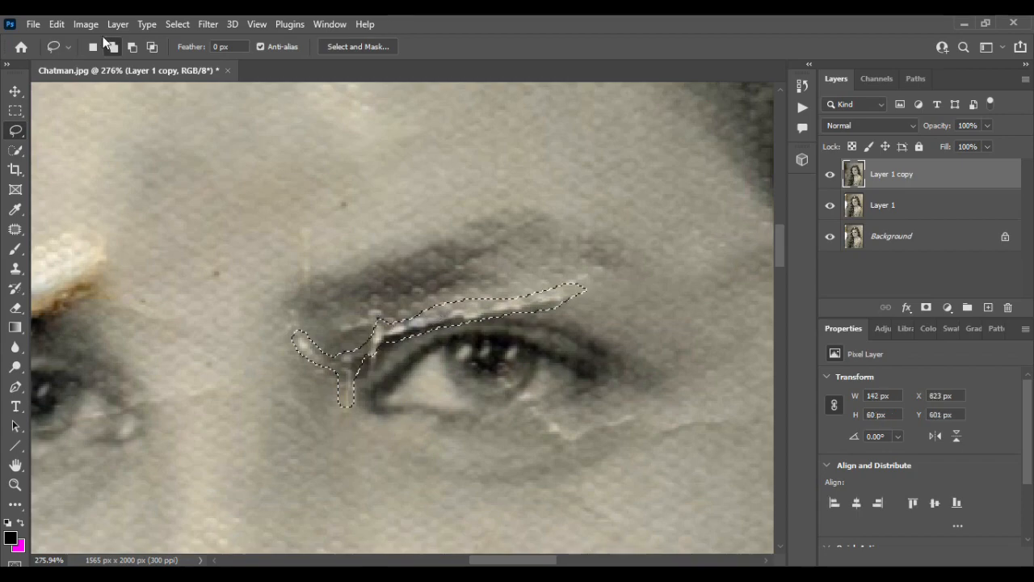
click(57, 24)
click(93, 258)
click(839, 87)
click(566, 155)
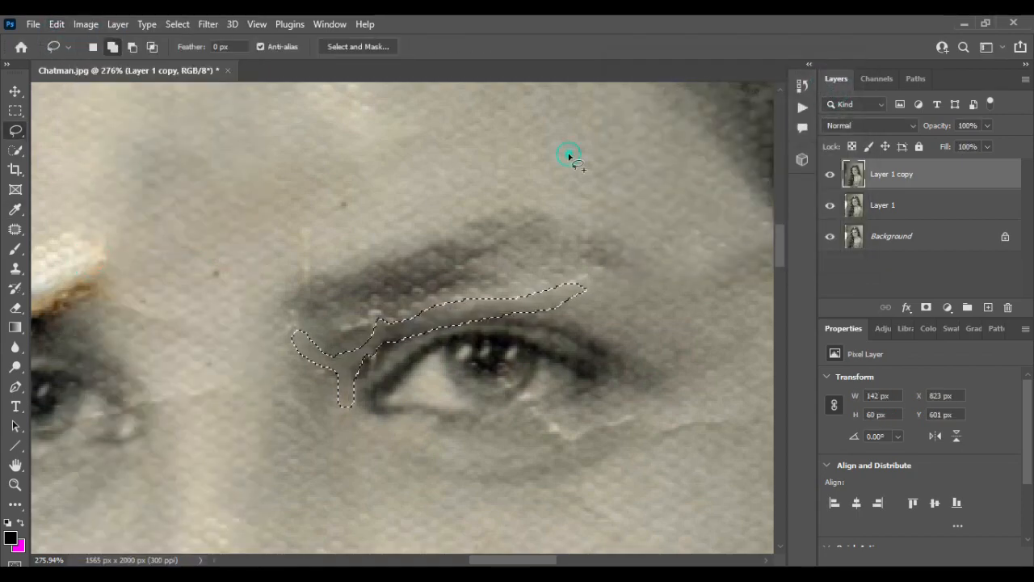
- Lasso the white crease just below the right eye, about 52 × 17 px, Content-Aware fill it, and deselect
scroll(399, 233, down, 2)
scroll(491, 192, up, 1)
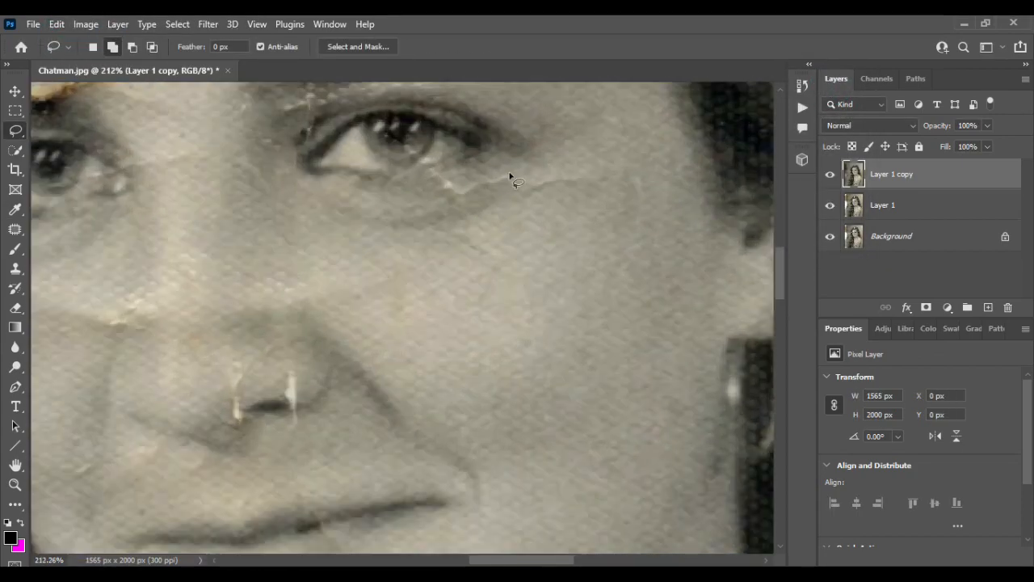
mouse_move(509, 172)
mouse_down()
mouse_move(446, 175)
mouse_move(434, 186)
mouse_move(467, 197)
mouse_move(511, 179)
mouse_up()
click(57, 24)
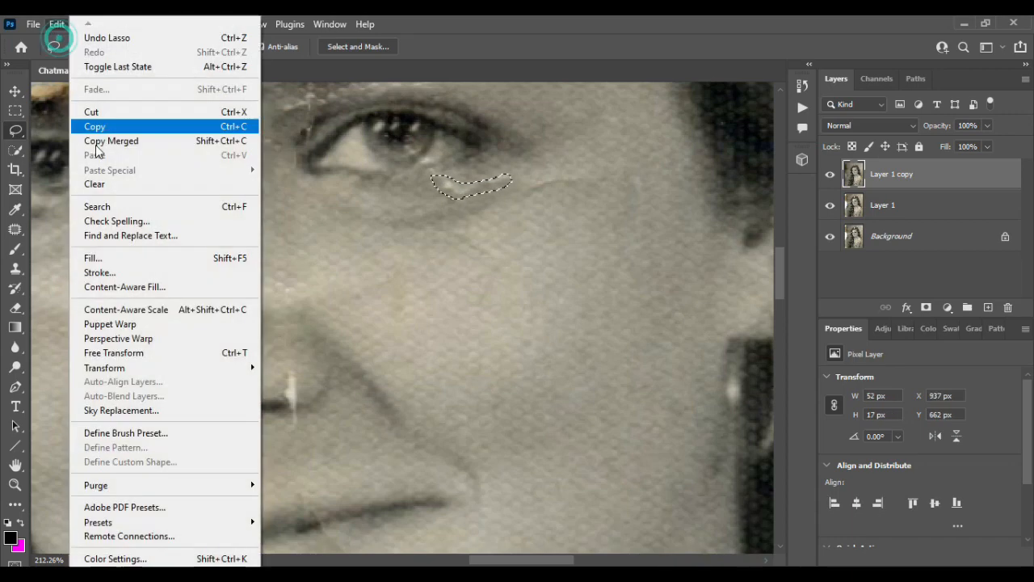
click(81, 254)
click(836, 89)
click(569, 180)
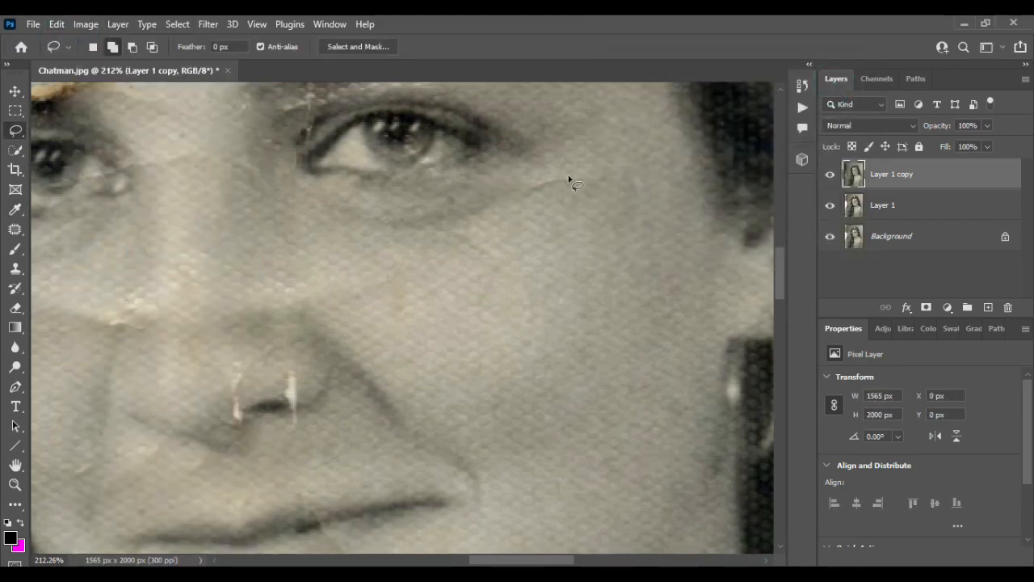
- Lasso the remaining crease on the cheek beside the right eye, Content-Aware fill it, and deselect
drag(565, 192, 569, 194)
click(57, 24)
click(81, 256)
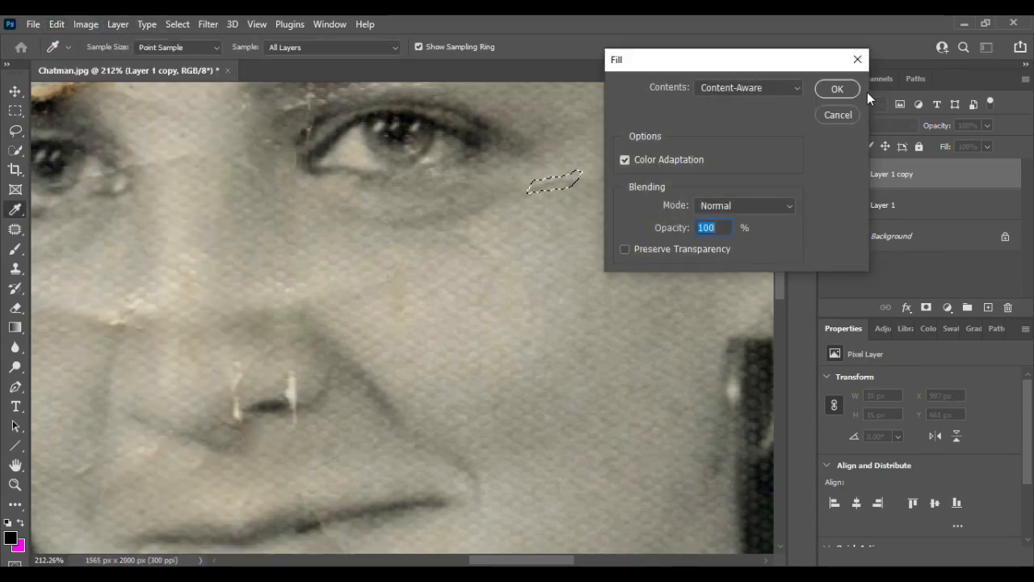
click(838, 87)
key(ctrl+d)
- Lasso the white and orange tear over the left eyebrow, about 102 × 63 px, and repair it with a Content-Aware fill
scroll(571, 292, down, 10)
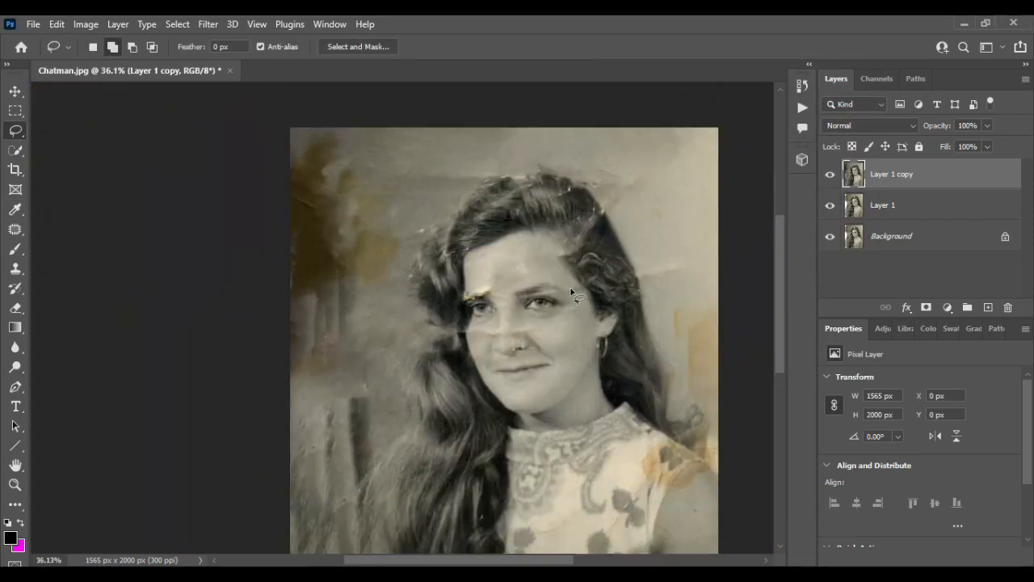
scroll(571, 292, up, 5)
scroll(294, 272, up, 3)
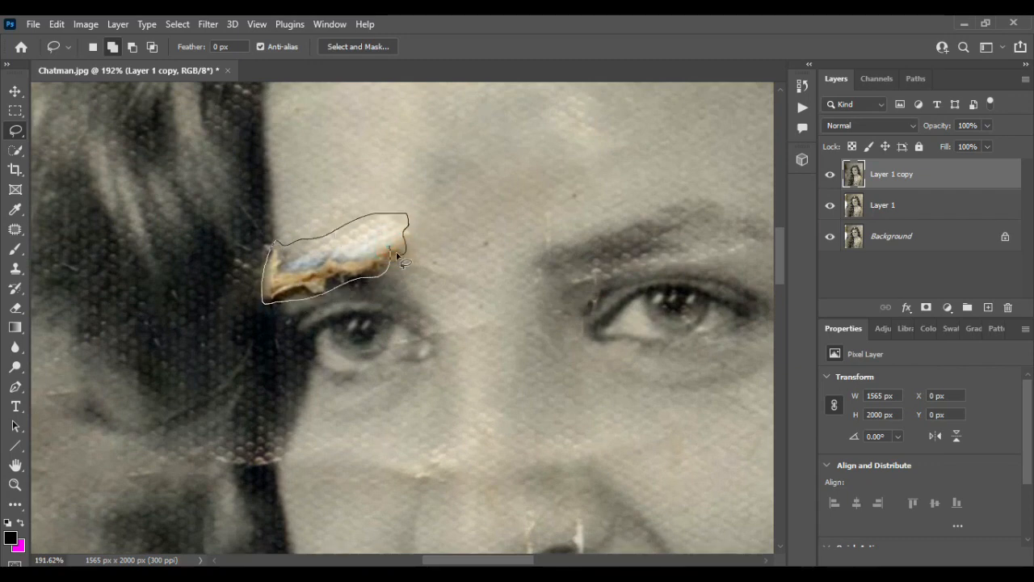
drag(402, 261, 401, 255)
key(shift+BackSpace)
click(832, 89)
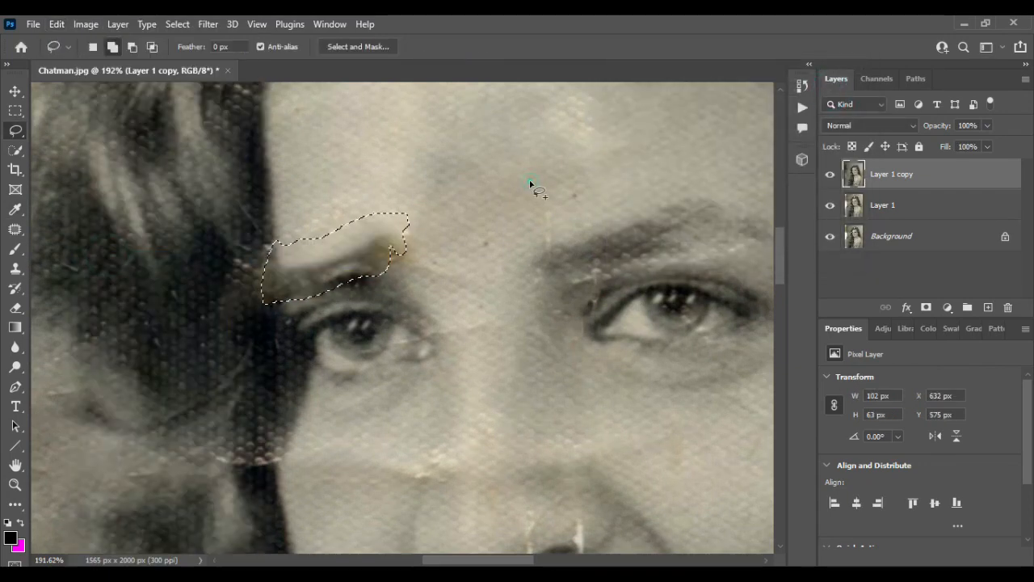
- Deselect the eyebrow, lasso the white mark at the nostril's right side, about 13 × 28 px, Content-Aware fill it, and deselect
key(ctrl+d)
scroll(483, 190, down, 5)
scroll(401, 297, up, 5)
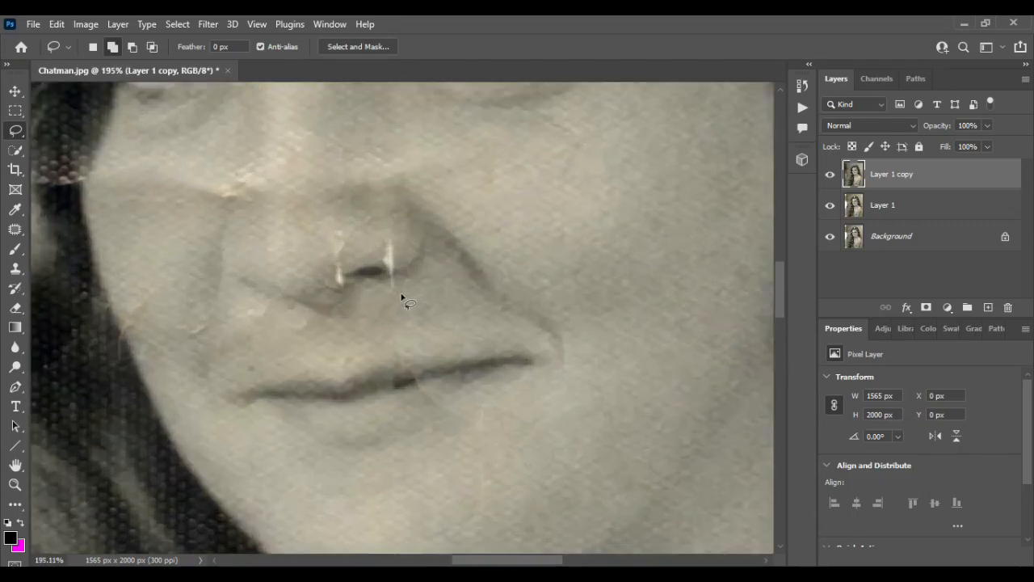
scroll(401, 297, up, 2)
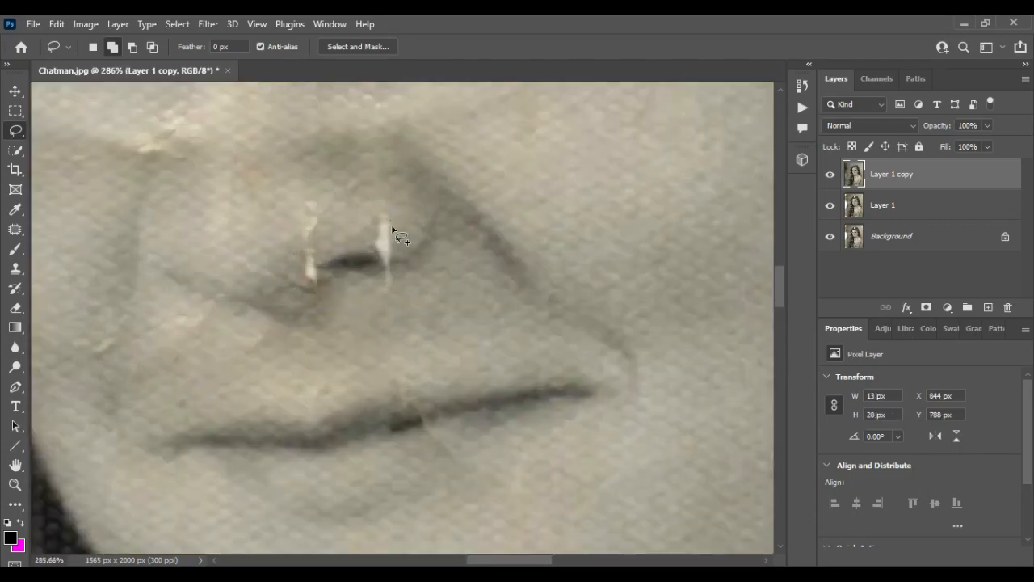
drag(394, 232, 391, 231)
click(56, 25)
click(97, 249)
click(826, 87)
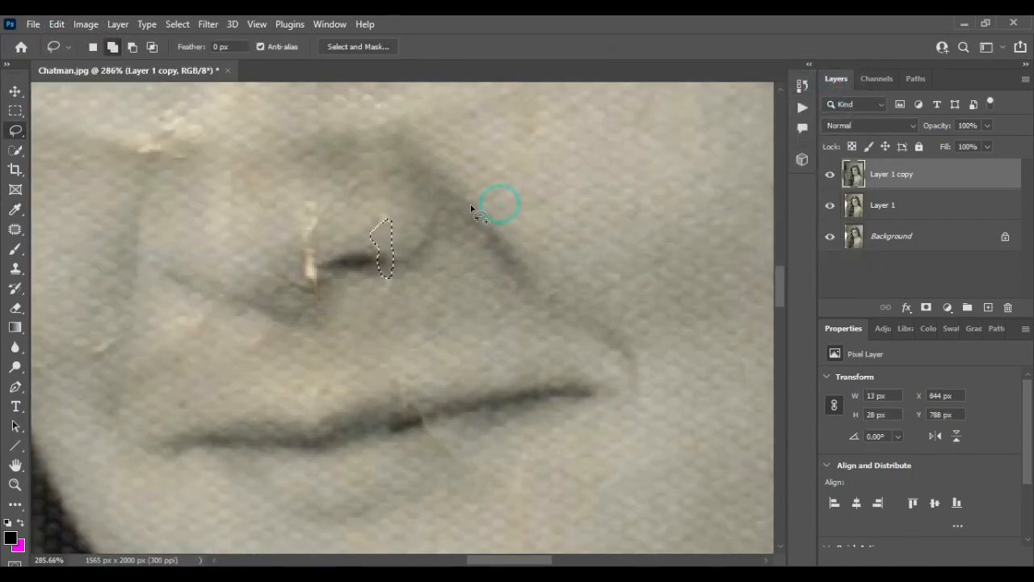
key(ctrl+d)
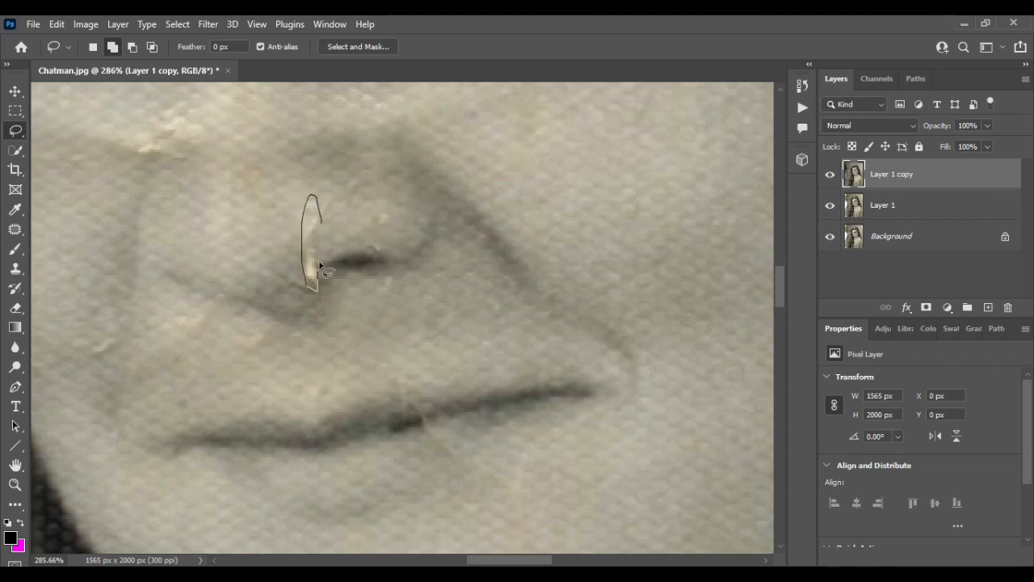
- Lasso the vertical white crack left of the nostril, about 13 × 45 px, Content-Aware fill it, and deselect
drag(321, 267, 324, 224)
click(57, 24)
click(133, 253)
click(833, 87)
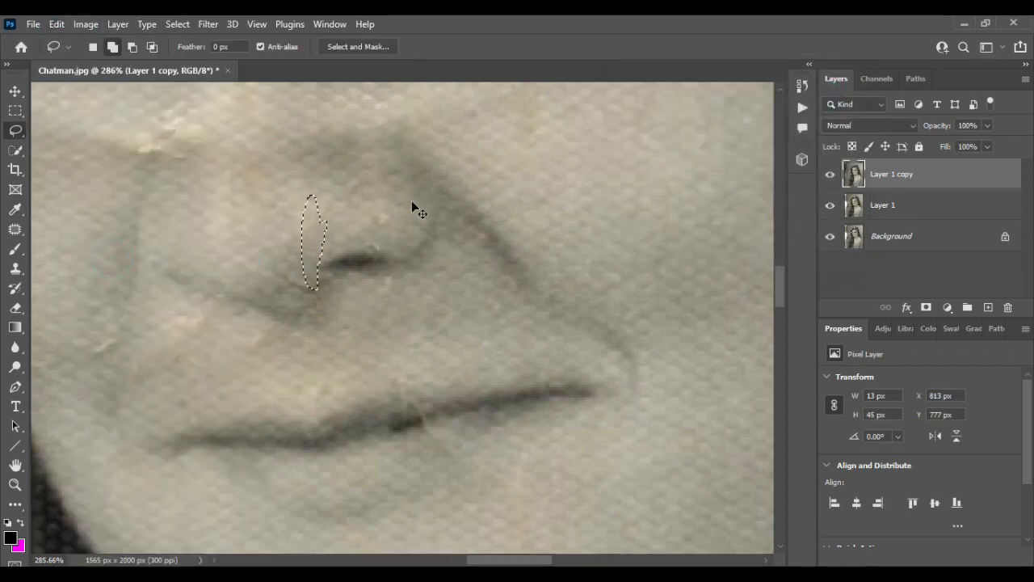
key(ctrl+d)
- Lasso the bright crease beside the nose below the left eye, about 62 × 27 px, Content-Aware fill it, and deselect
scroll(411, 201, down, 6)
scroll(411, 201, left, 3)
scroll(412, 201, up, 2)
scroll(411, 201, up, 5)
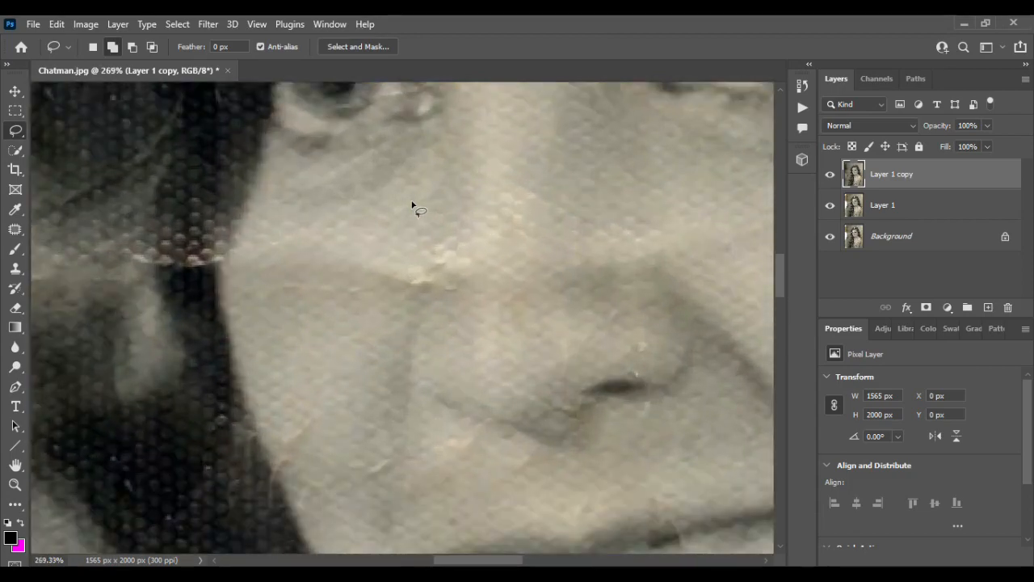
drag(422, 291, 475, 244)
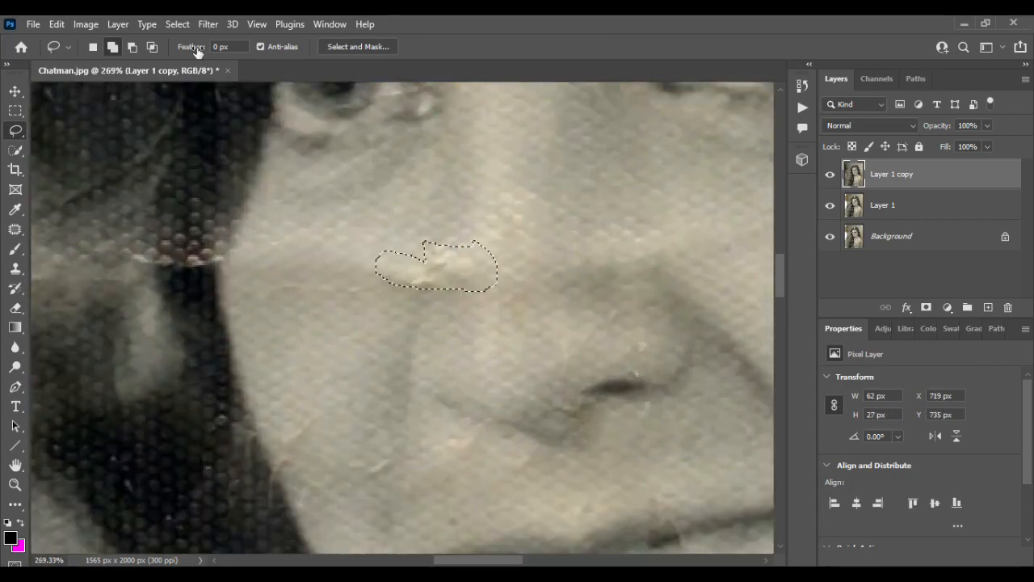
click(57, 25)
click(109, 253)
click(839, 88)
key(ctrl+d)
- Lasso the white tear in the hair at the crown, about 49 × 40 px, Content-Aware fill it, and deselect
scroll(494, 212, down, 5)
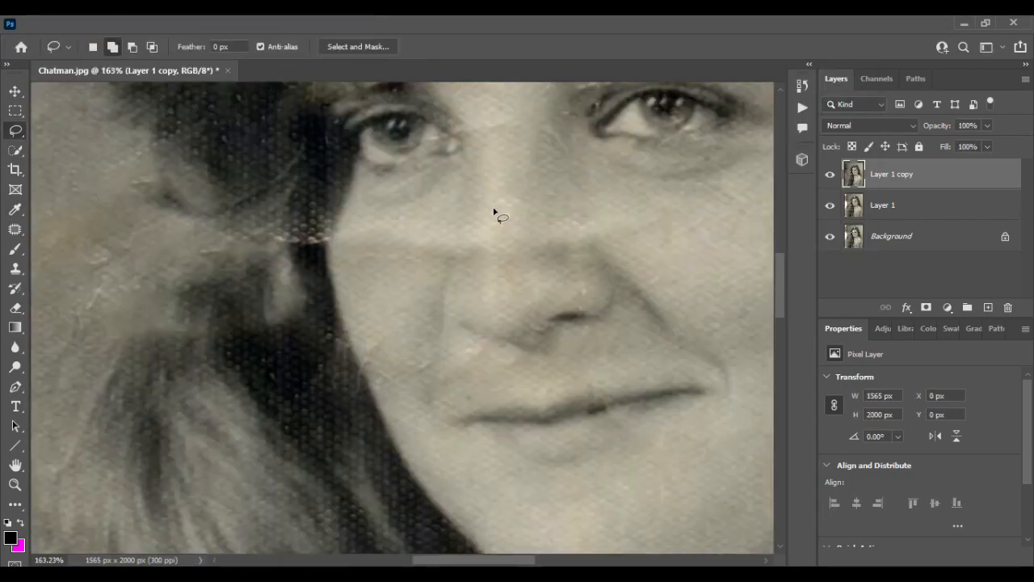
scroll(493, 212, up, 6)
scroll(494, 212, up, 6)
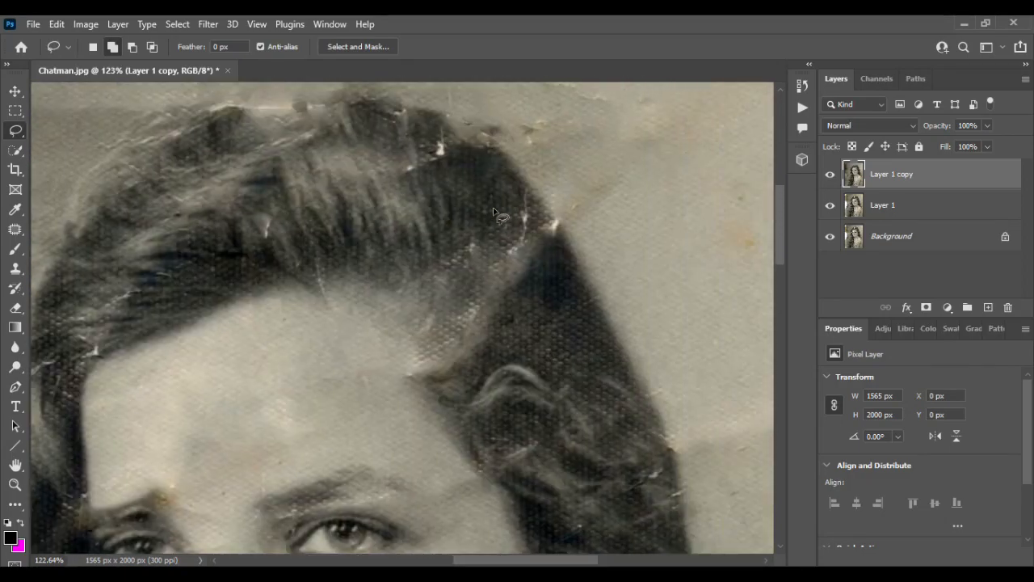
drag(453, 208, 433, 223)
drag(386, 303, 456, 258)
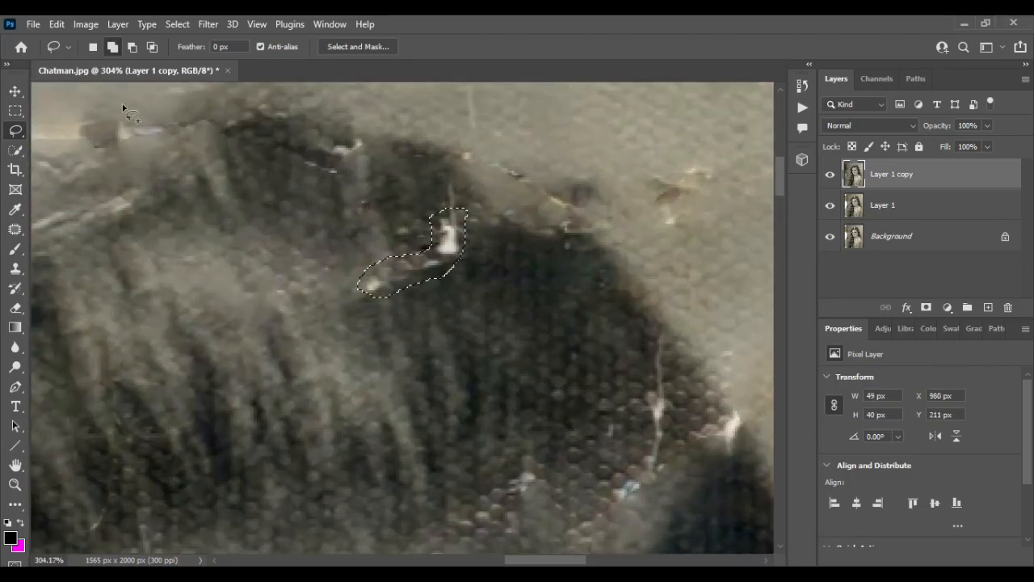
click(57, 25)
click(109, 253)
click(838, 87)
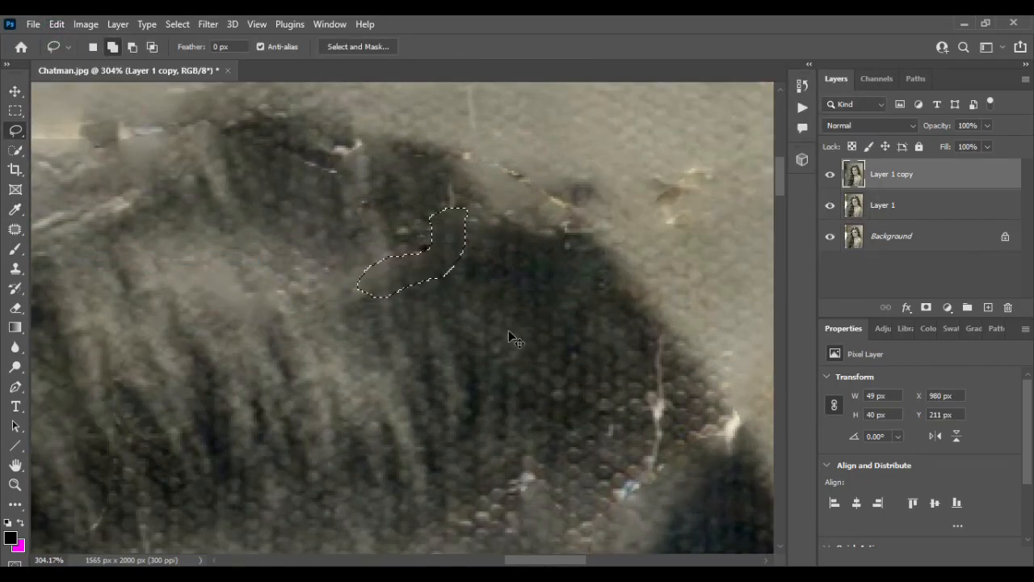
key(ctrl+d)
- Lasso the branching background crack beside the crown, about 81 × 56 px, and add the smaller brown mark below it to the selection
scroll(569, 315, up, 2)
scroll(569, 315, right, 3)
mouse_move(505, 172)
mouse_down()
mouse_move(467, 178)
mouse_move(506, 179)
mouse_up()
drag(502, 275, 417, 302)
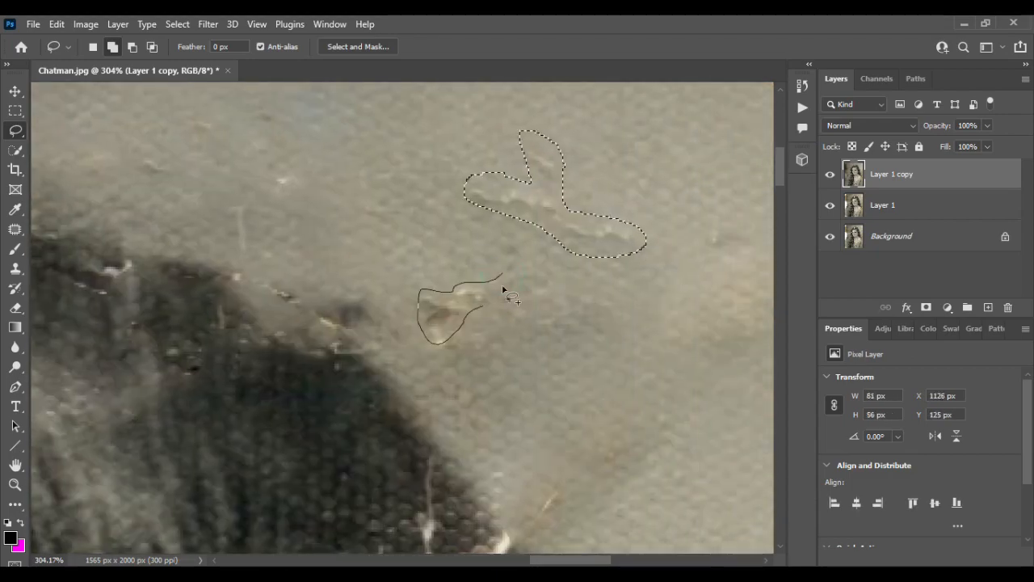
drag(502, 288, 501, 278)
- Add the white chip on the hair's right edge, the thin crack beside it, and the speckled patch near the parting to the selection
scroll(493, 307, down, 4)
drag(461, 323, 511, 304)
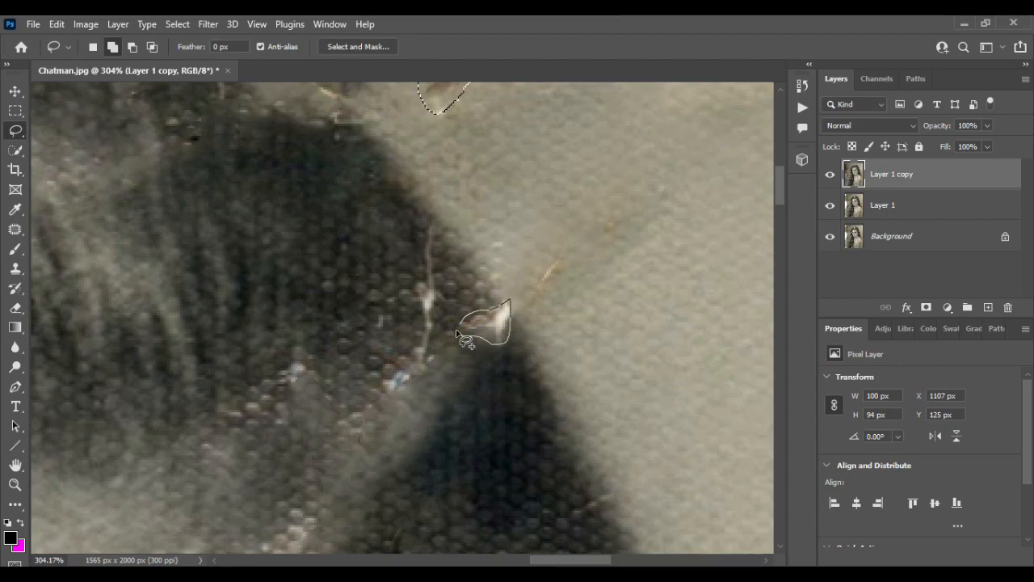
drag(455, 329, 456, 328)
mouse_move(436, 338)
mouse_down()
mouse_move(393, 389)
mouse_move(426, 227)
mouse_move(436, 339)
mouse_up()
scroll(436, 340, down, 5)
drag(332, 204, 307, 214)
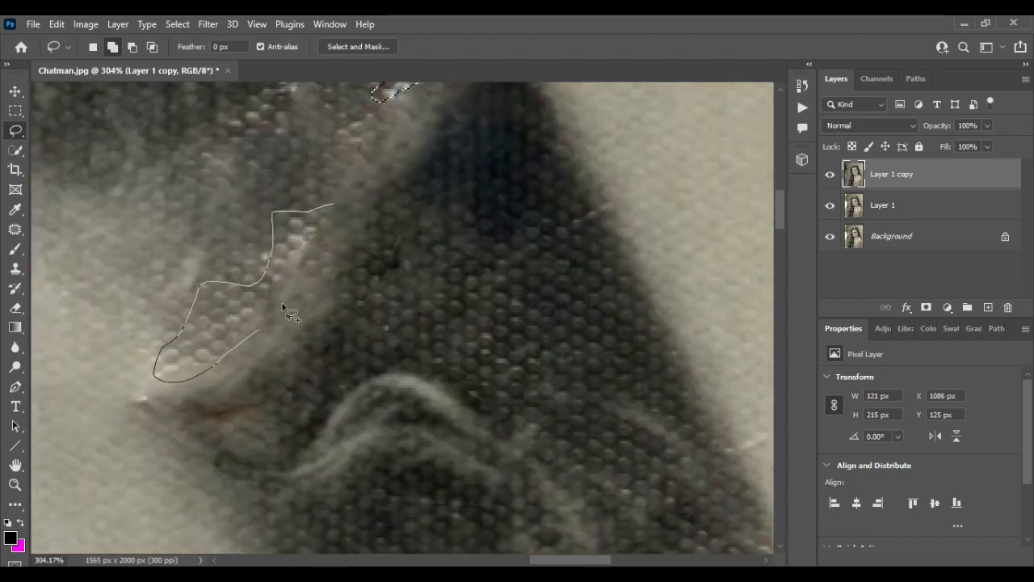
drag(282, 305, 267, 323)
- Add the three small light marks in the dark hair above the forehead to the selection
scroll(323, 283, down, 4)
mouse_move(419, 206)
mouse_down()
mouse_move(424, 221)
mouse_move(419, 209)
mouse_up()
mouse_move(242, 299)
mouse_down()
mouse_move(257, 296)
mouse_move(242, 304)
mouse_up()
drag(226, 327, 139, 355)
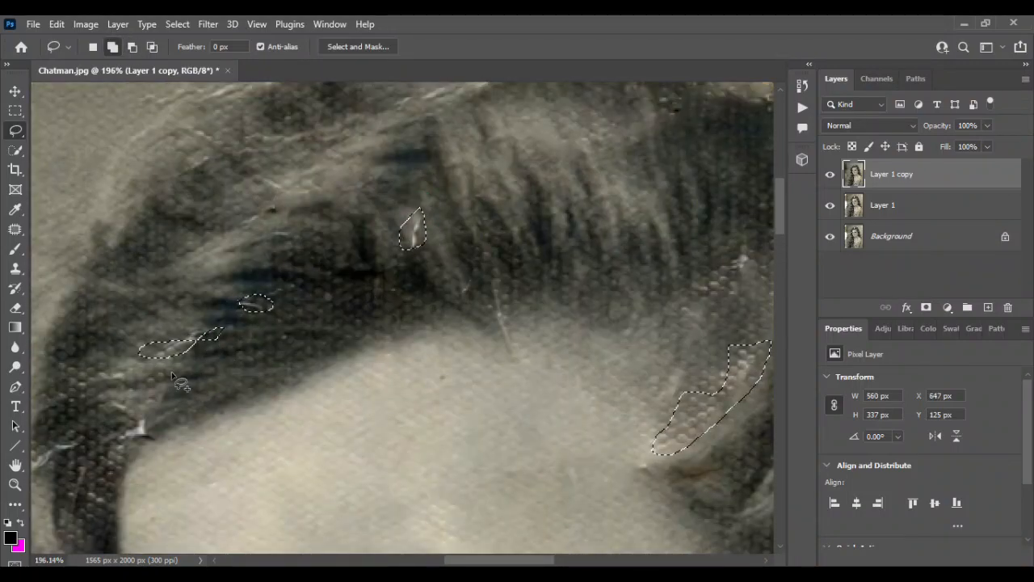
- Add the white chip at the left temple's hairline and the white crack in the hair beside it to the selection
scroll(171, 371, down, 4)
scroll(137, 299, left, 3)
scroll(154, 290, up, 5)
mouse_move(272, 279)
mouse_down()
mouse_move(321, 206)
mouse_move(273, 278)
mouse_up()
drag(178, 268, 168, 307)
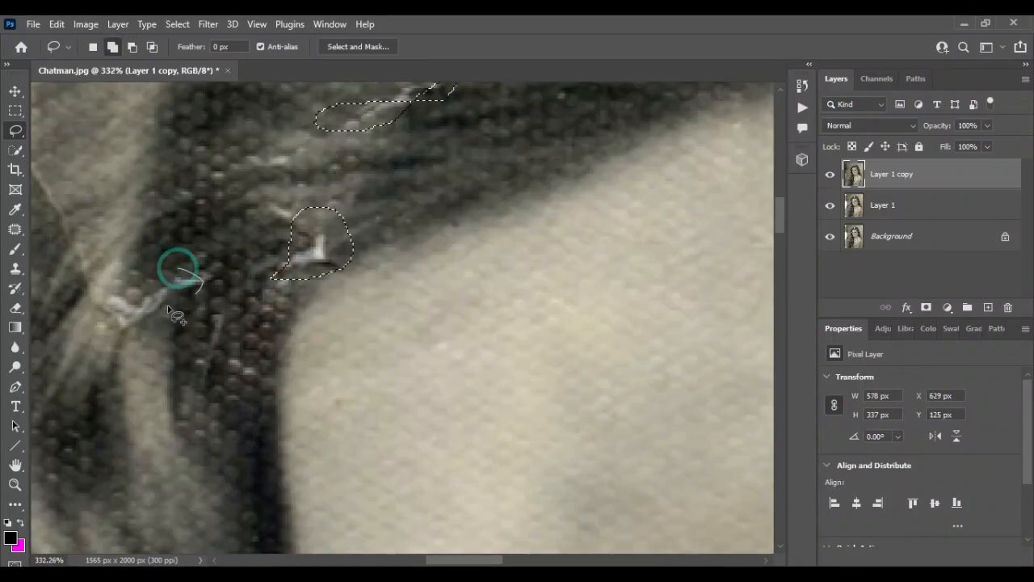
drag(36, 212, 54, 164)
drag(194, 279, 187, 275)
- Add the light background mark left of the hair and the upper part of the neighbouring crack to the selection
scroll(153, 267, left, 4)
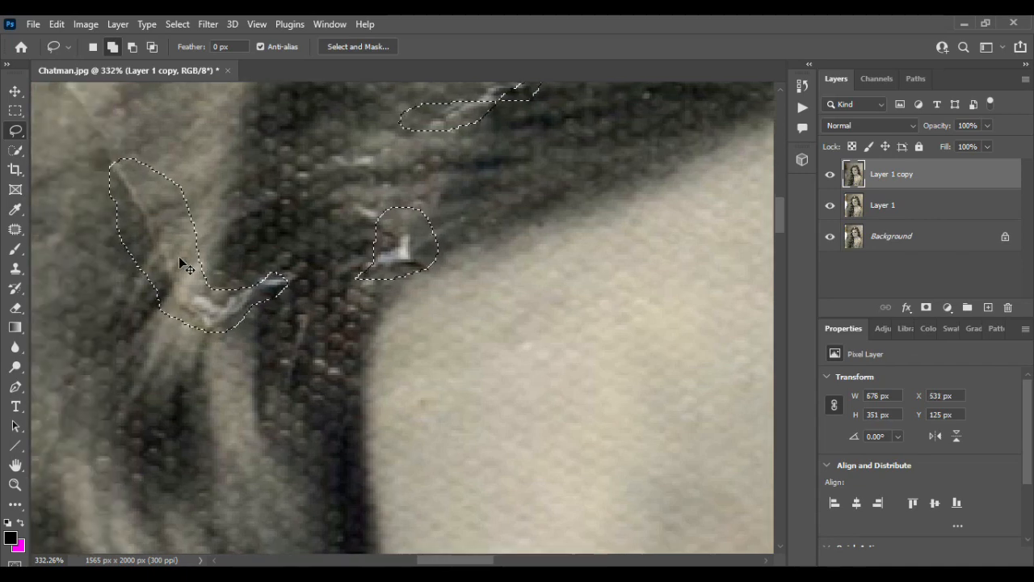
scroll(130, 255, up, 4)
drag(95, 239, 117, 245)
drag(144, 241, 164, 209)
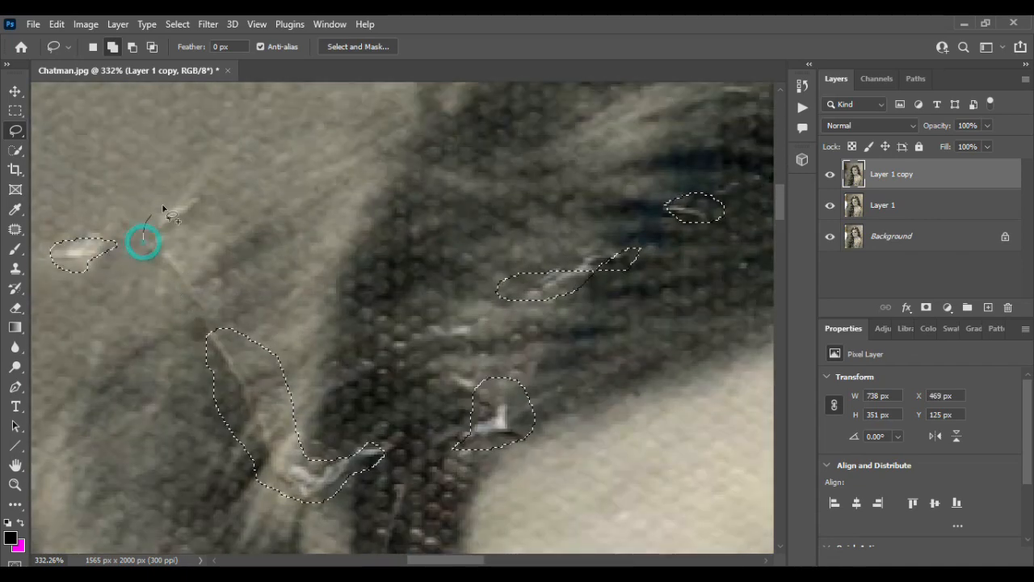
drag(206, 329, 142, 231)
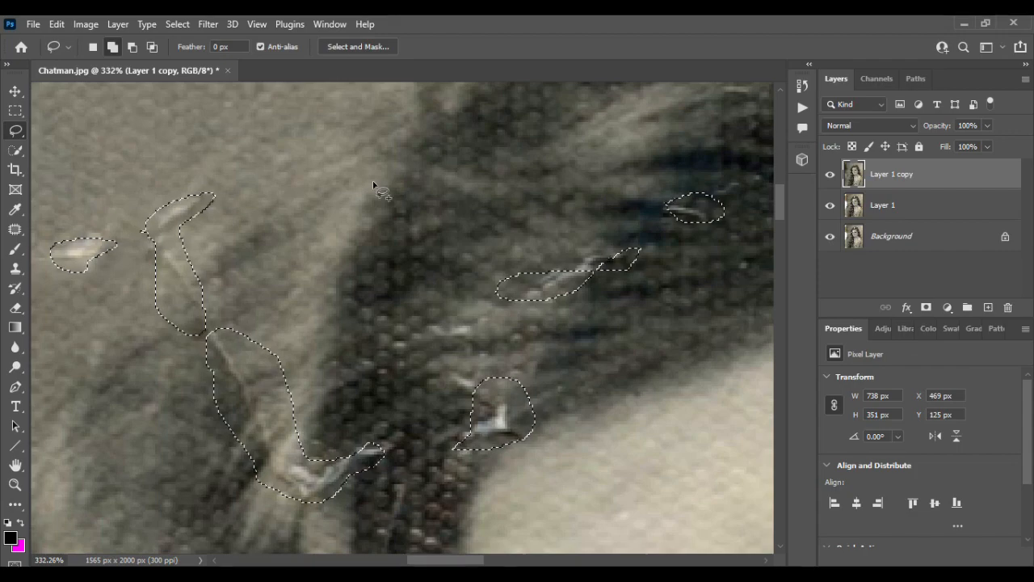
- Add the long light crack along the top of the hair, the small dark spot, and the damaged upper-right hair edge to the selection
scroll(375, 185, down, 5)
scroll(376, 185, up, 4)
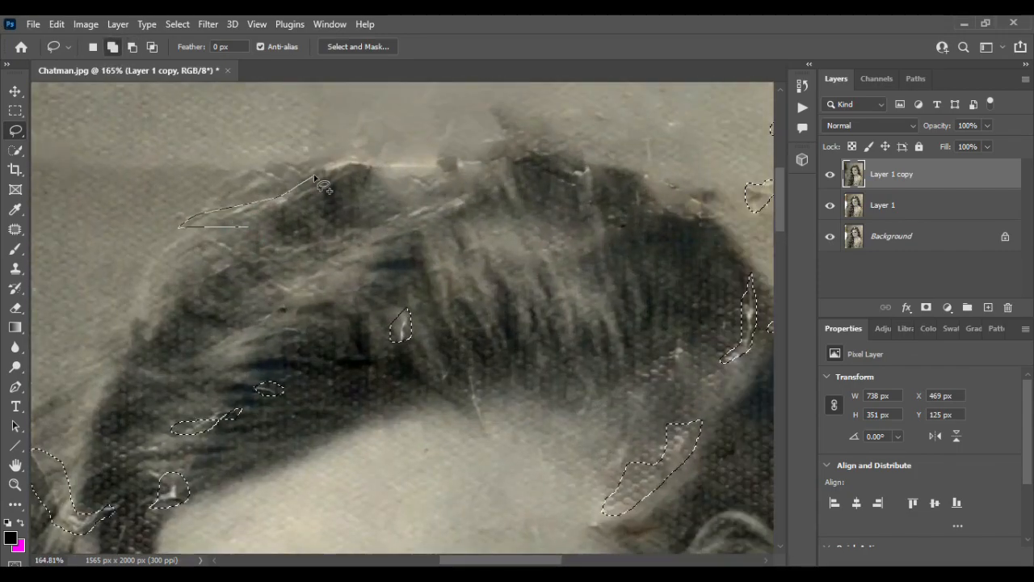
drag(567, 176, 568, 190)
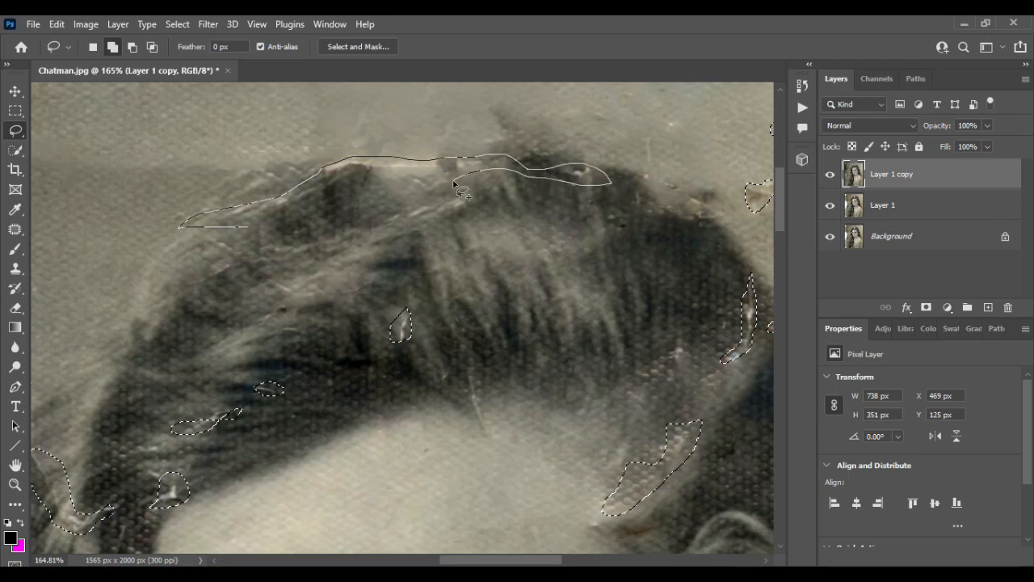
drag(323, 203, 242, 239)
drag(604, 214, 606, 223)
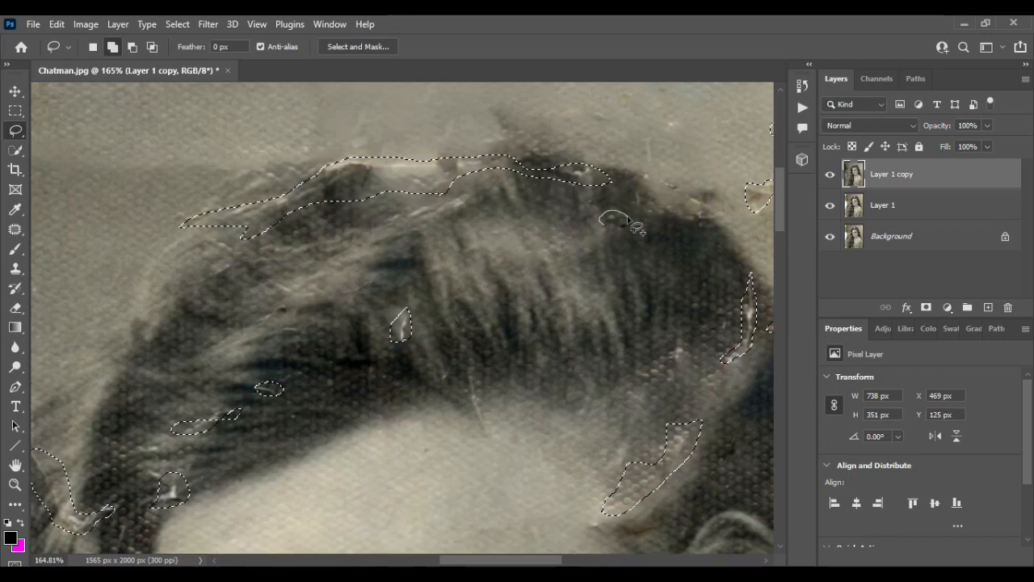
scroll(626, 259, right, 3)
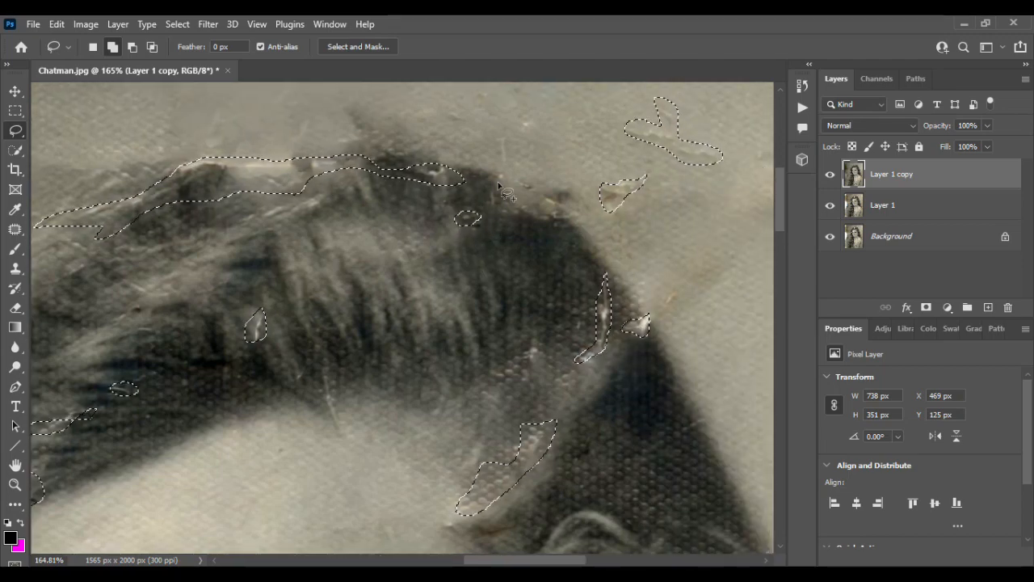
drag(493, 194, 493, 192)
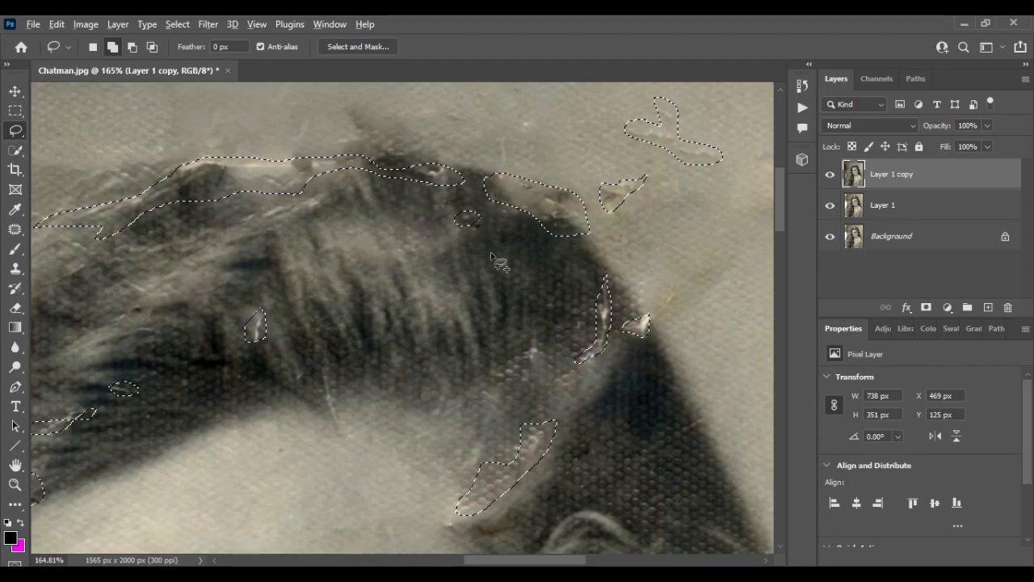
- Add the long light crease between the right eye and its eyebrow to the selection
scroll(491, 257, down, 6)
scroll(491, 257, up, 8)
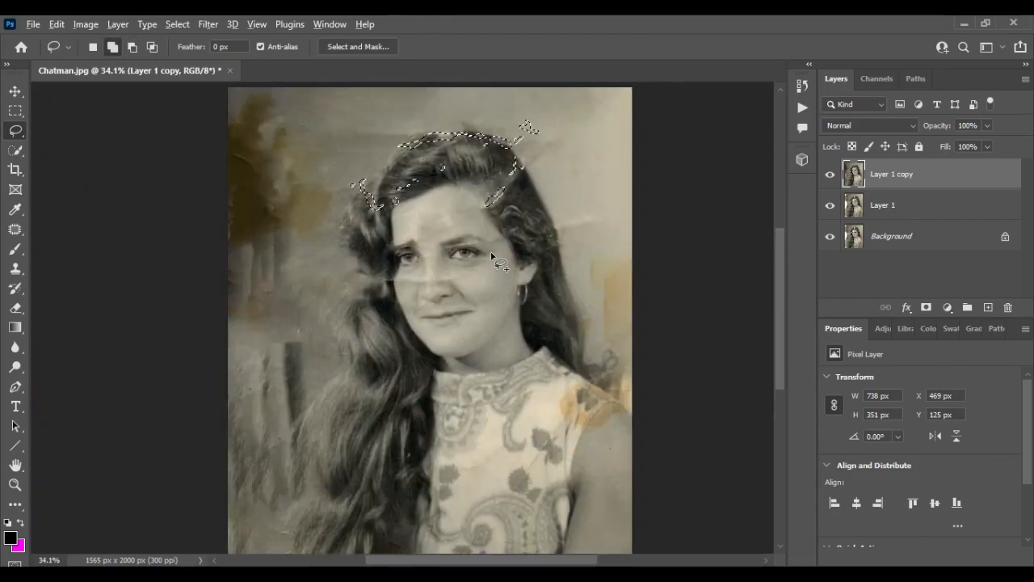
scroll(405, 213, up, 2)
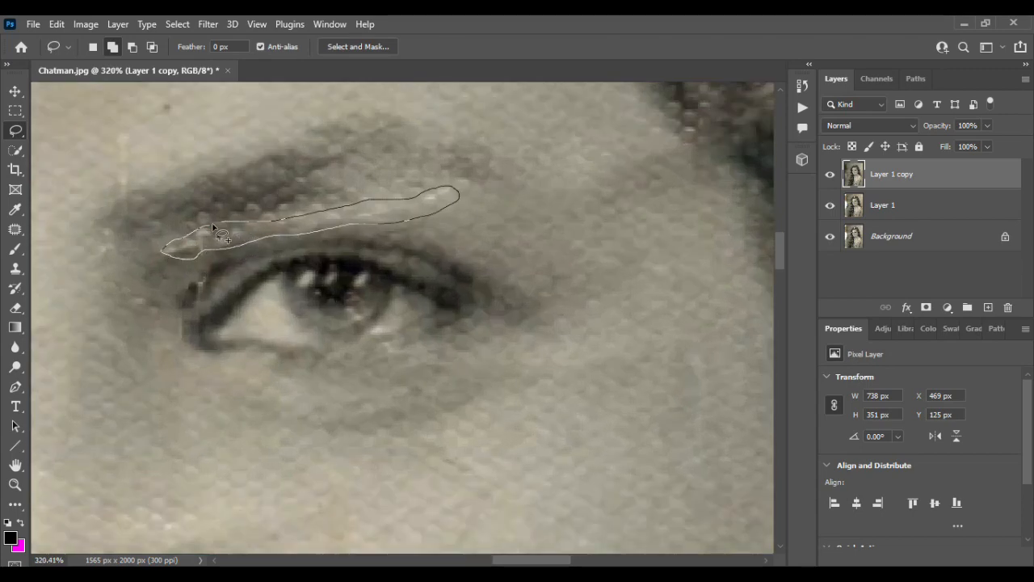
drag(220, 235, 212, 236)
- Add the forked pinkish crease in the hair beside the right temple to the selection
scroll(290, 237, down, 5)
scroll(454, 276, up, 4)
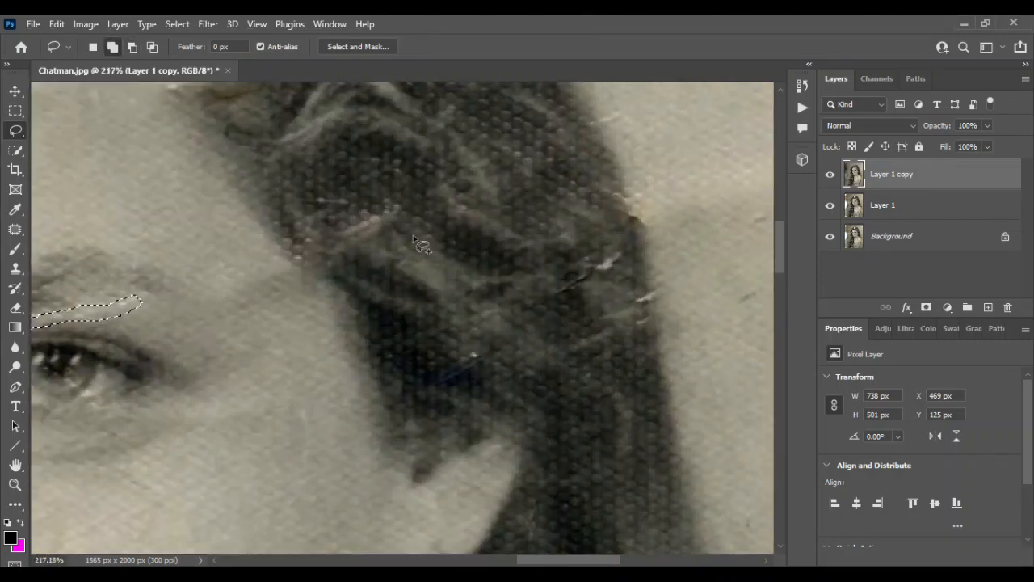
drag(401, 212, 338, 249)
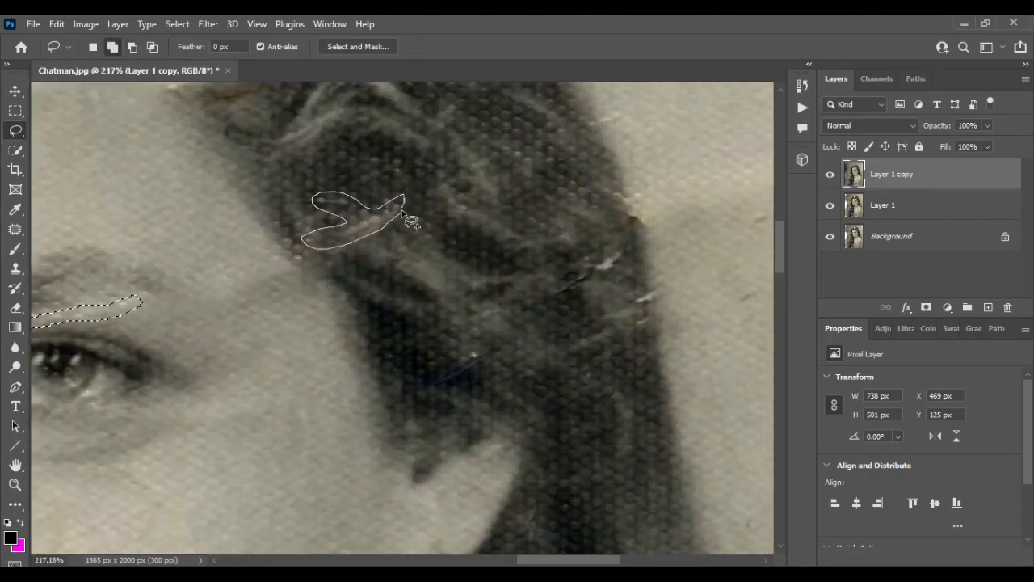
drag(402, 212, 404, 213)
- Add the white cracks near the right edge of the hair and the brown spot on that edge to the selection
scroll(490, 264, up, 3)
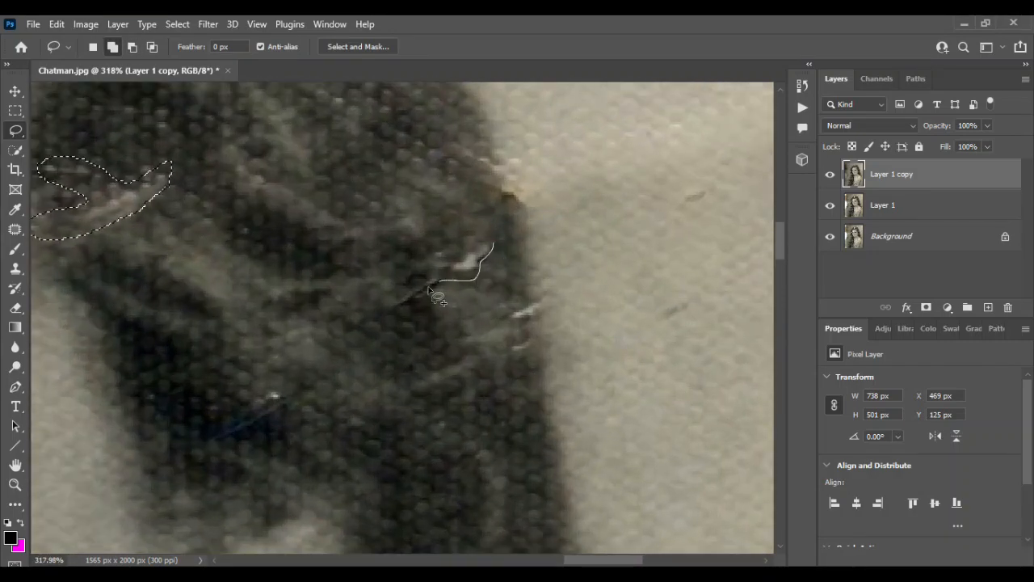
drag(487, 241, 489, 243)
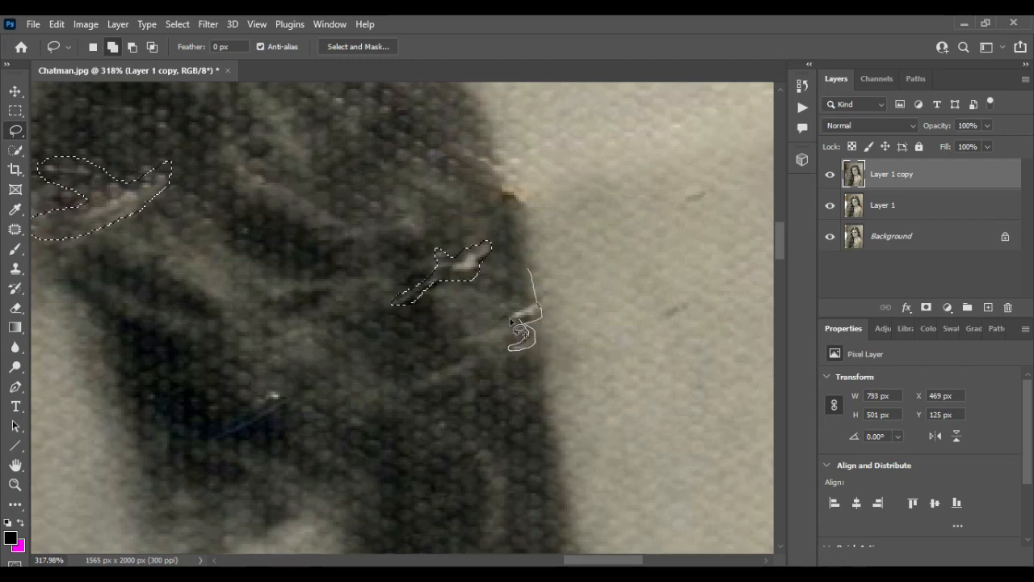
drag(529, 286, 528, 272)
scroll(530, 273, up, 3)
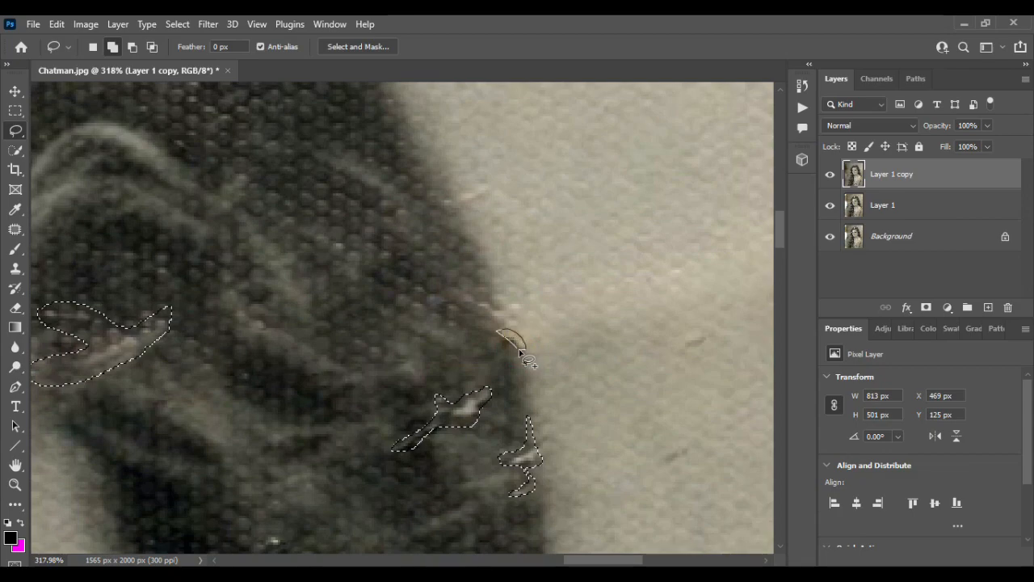
drag(519, 353, 520, 353)
- Add the branching white cracks in the lower-left background and the light tear at the photo's bottom edge to the selection
scroll(520, 353, down, 5)
scroll(519, 353, down, 3)
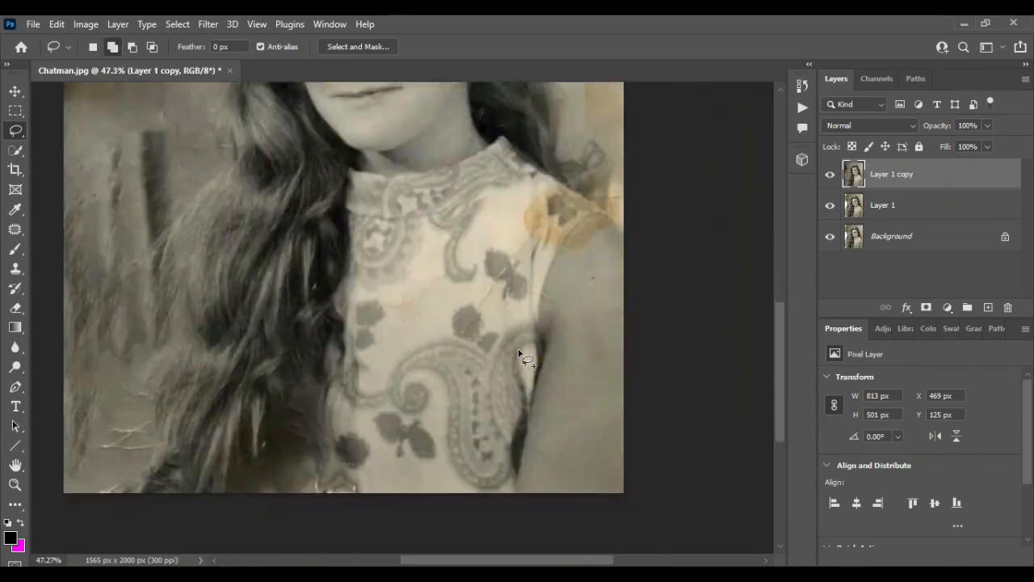
scroll(519, 353, down, 3)
scroll(196, 299, up, 5)
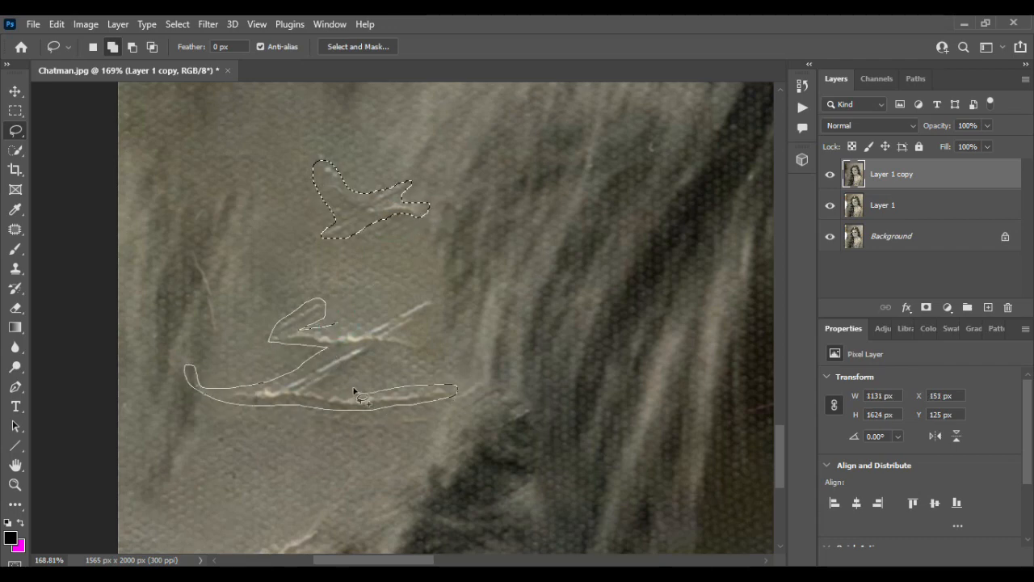
drag(361, 327, 339, 329)
scroll(335, 329, down, 3)
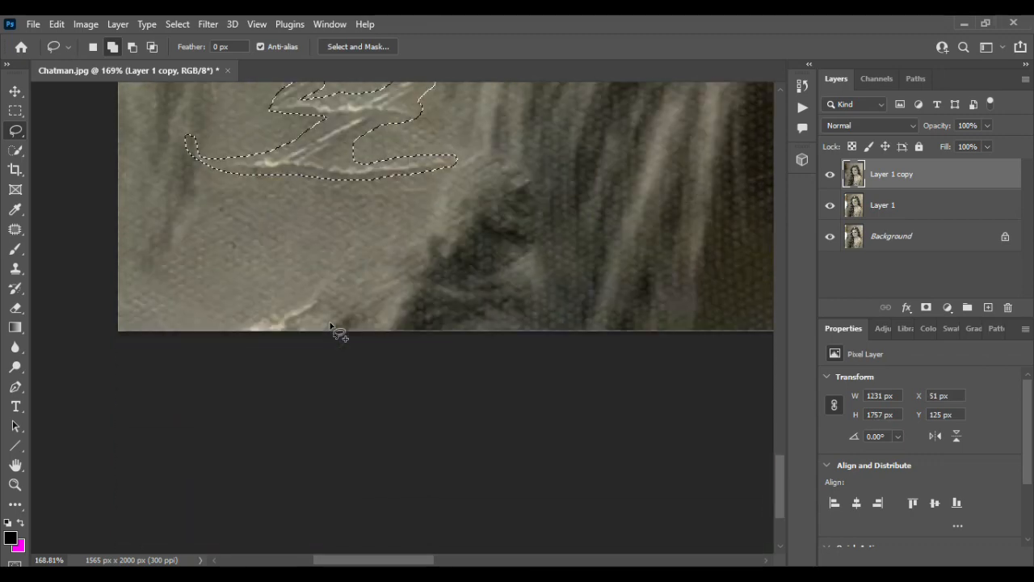
drag(328, 283, 243, 335)
drag(336, 322, 332, 283)
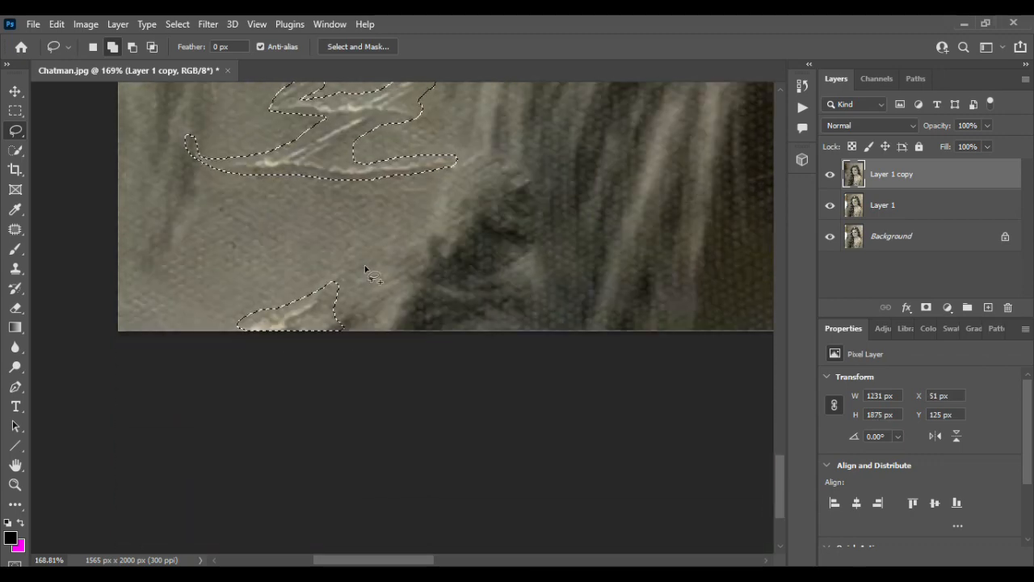
- Add the two white marks and the damaged strip between them at the photo's bottom edge, below the dark hair, to the selection
scroll(366, 270, down, 5)
scroll(373, 277, right, 3)
scroll(424, 306, up, 3)
scroll(424, 305, up, 2)
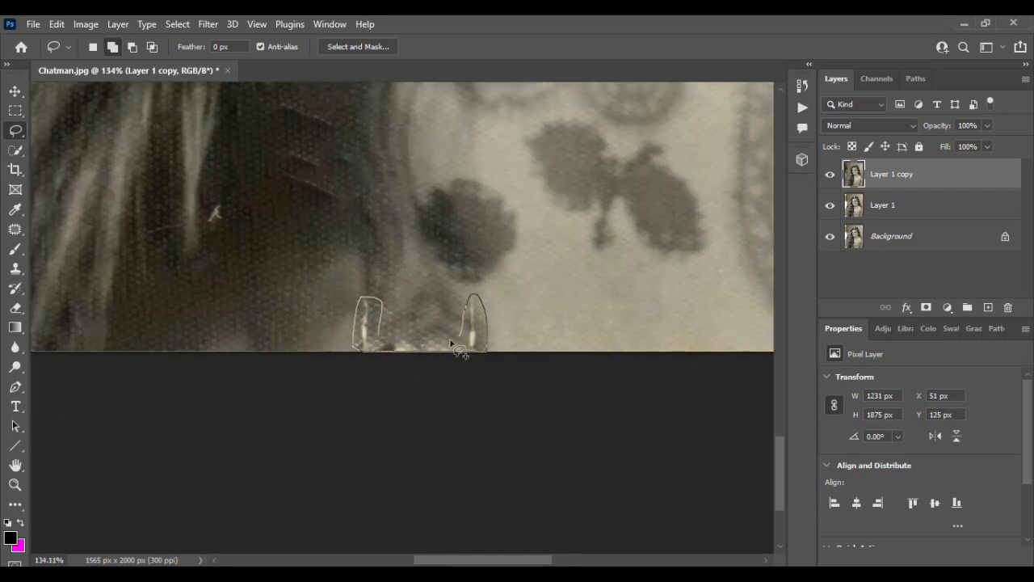
drag(388, 346, 382, 348)
- Add the small white nick and the reddish diagonal scratches in the dark lower hair beside the dress to the selection
scroll(369, 299, up, 3)
scroll(273, 381, left, 2)
drag(260, 389, 270, 399)
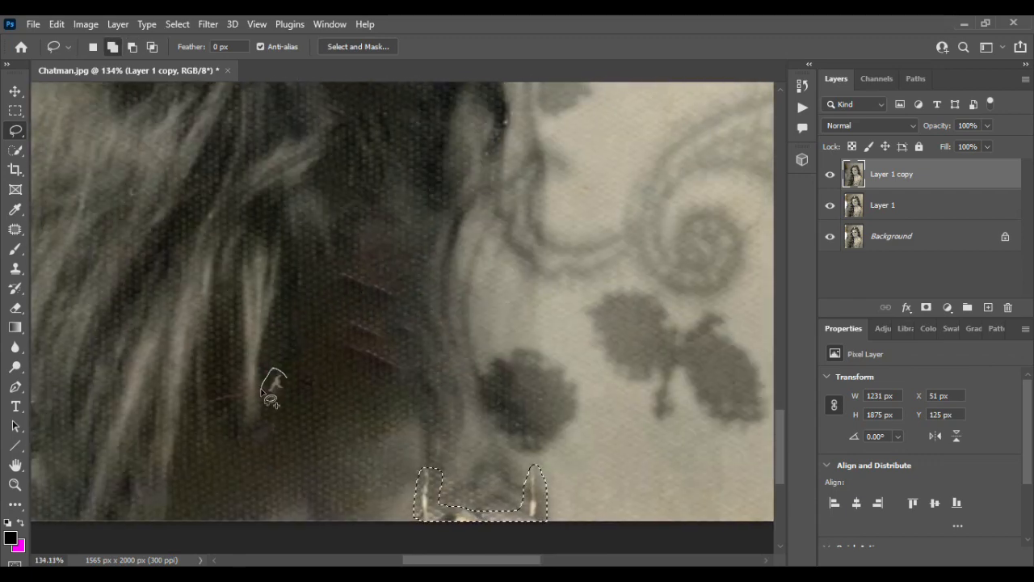
mouse_move(369, 349)
mouse_down()
mouse_move(402, 374)
mouse_move(355, 349)
mouse_up()
scroll(353, 344, up, 3)
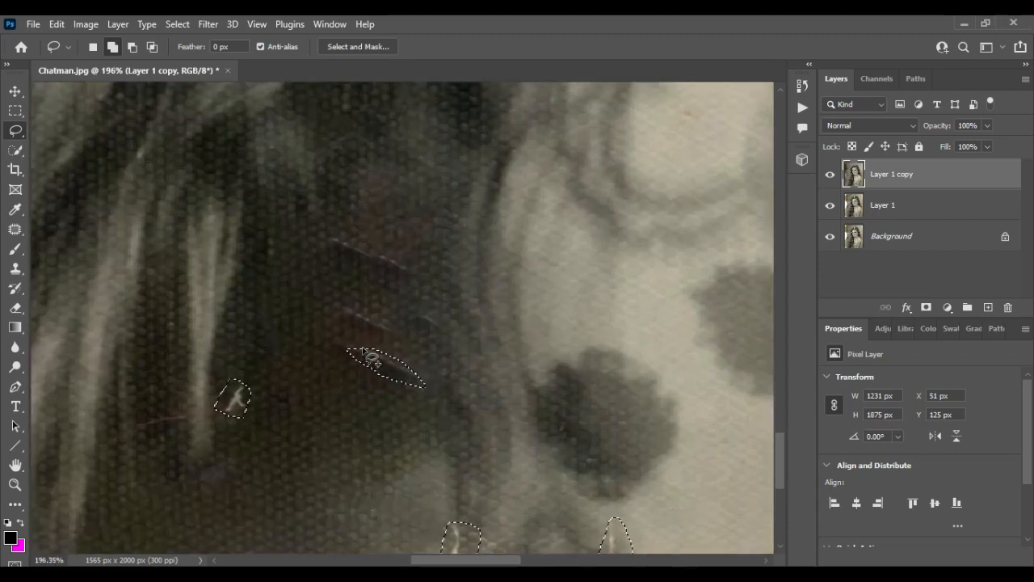
mouse_move(340, 302)
mouse_down()
mouse_move(398, 328)
mouse_move(428, 319)
mouse_up()
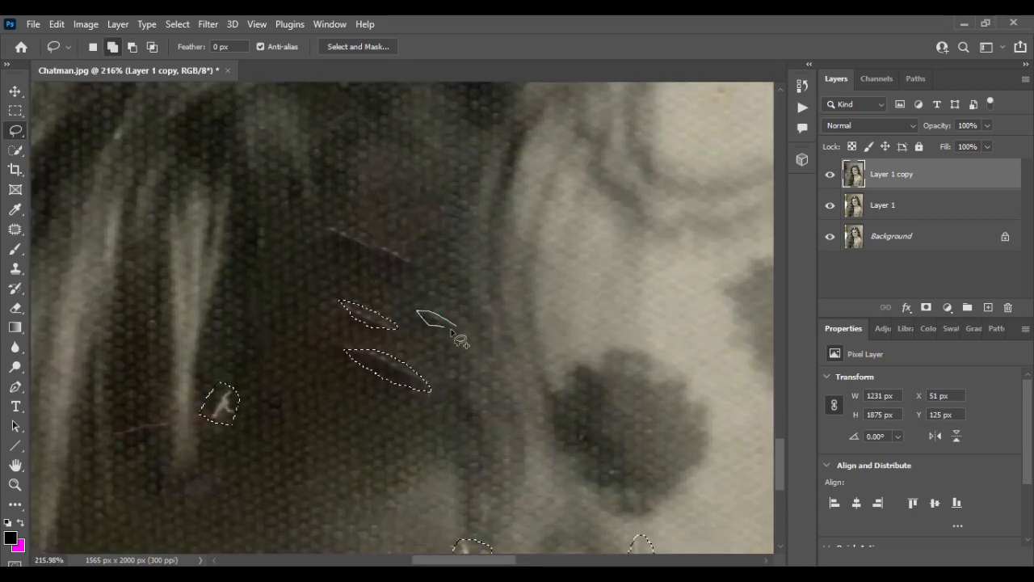
mouse_move(419, 283)
mouse_down()
mouse_move(411, 264)
mouse_move(415, 284)
mouse_up()
- Try to add the dress's entire diagonal crease to the selection as one long outline, and undo it
scroll(421, 277, down, 3)
scroll(422, 277, down, 3)
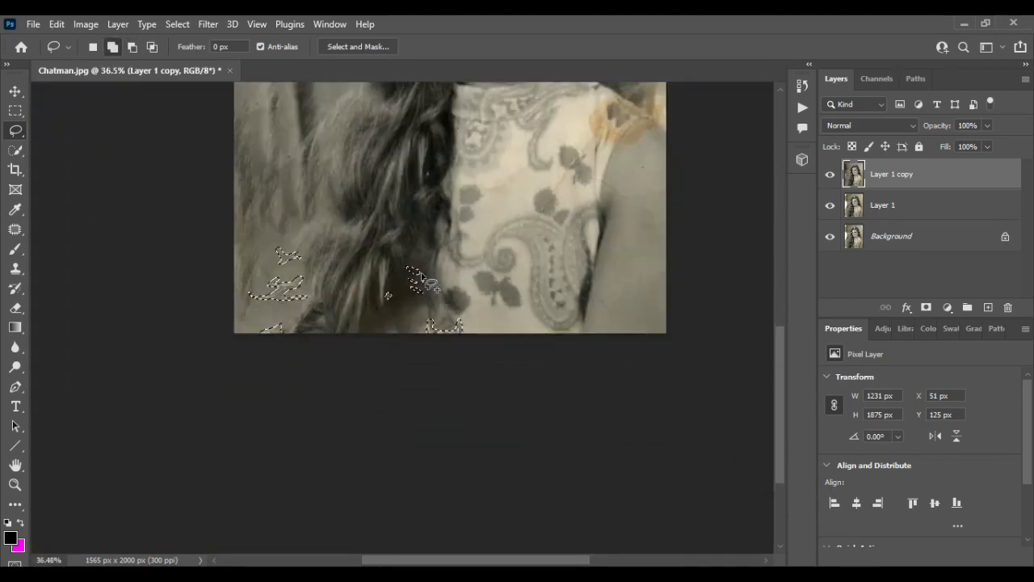
scroll(549, 342, up, 4)
scroll(489, 389, up, 3)
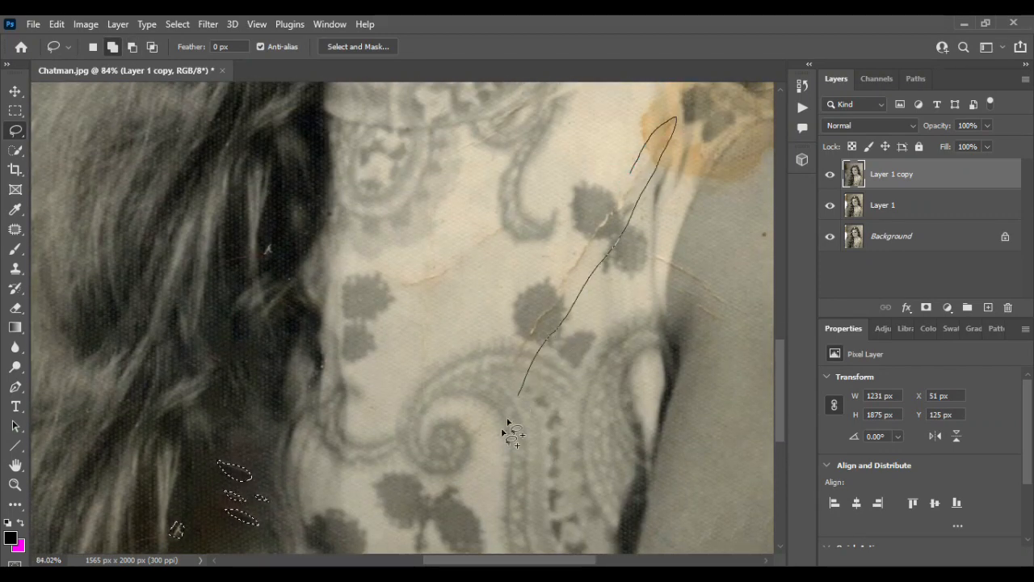
drag(456, 457, 536, 423)
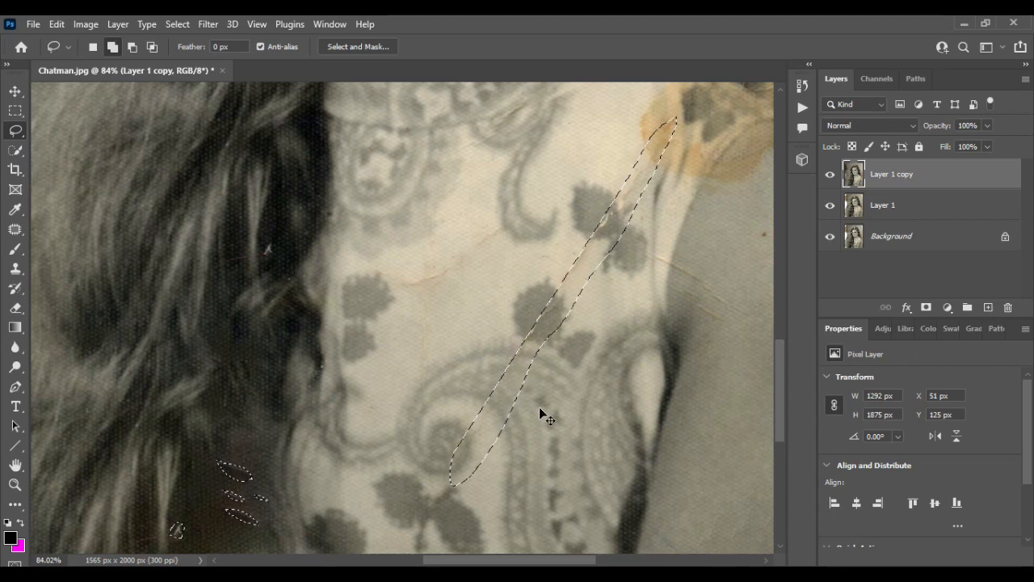
key(ctrl+z)
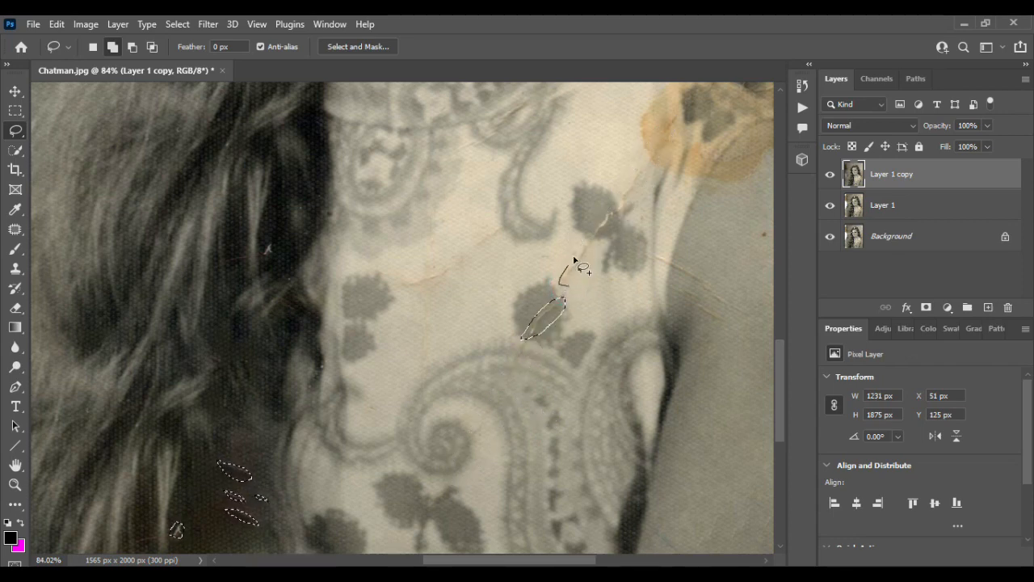
- Add the dress's diagonal crease, running past the dark flowers up to the orange stain, to the selection in short separate pieces
drag(581, 277, 590, 275)
scroll(626, 280, up, 2)
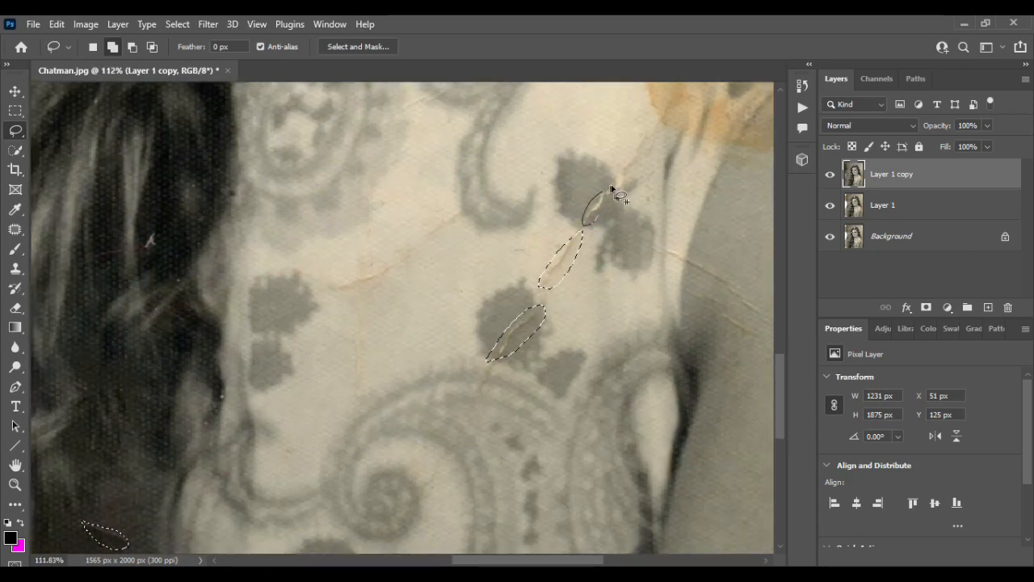
mouse_move(599, 225)
mouse_down()
mouse_move(619, 164)
mouse_move(661, 130)
mouse_move(620, 189)
mouse_up()
scroll(663, 305, right, 2)
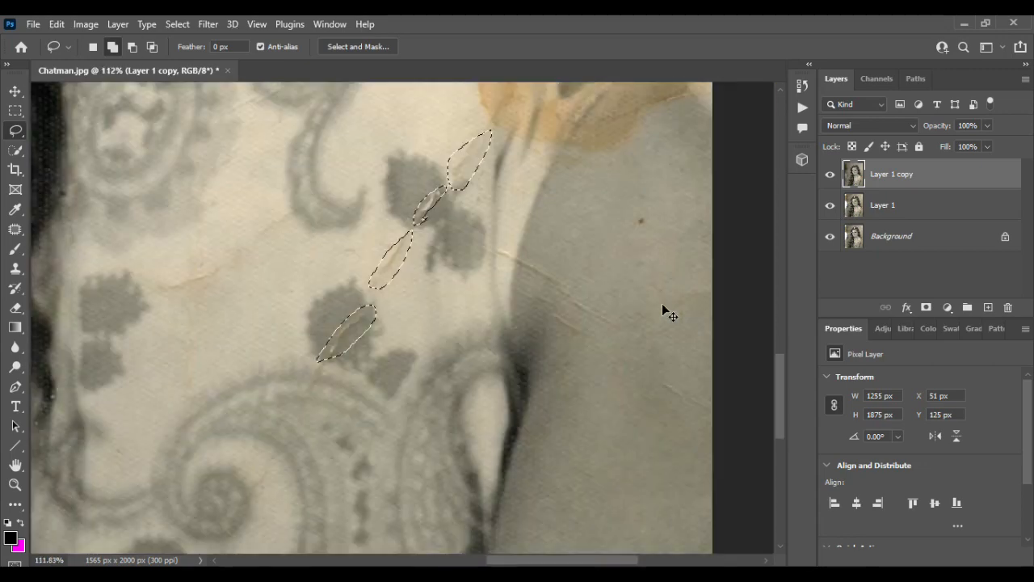
- Add the light creases crossing the dress's armhole edge and the upper arm to the selection
scroll(599, 283, up, 3)
mouse_move(460, 247)
mouse_down()
mouse_move(457, 227)
mouse_move(457, 247)
mouse_up()
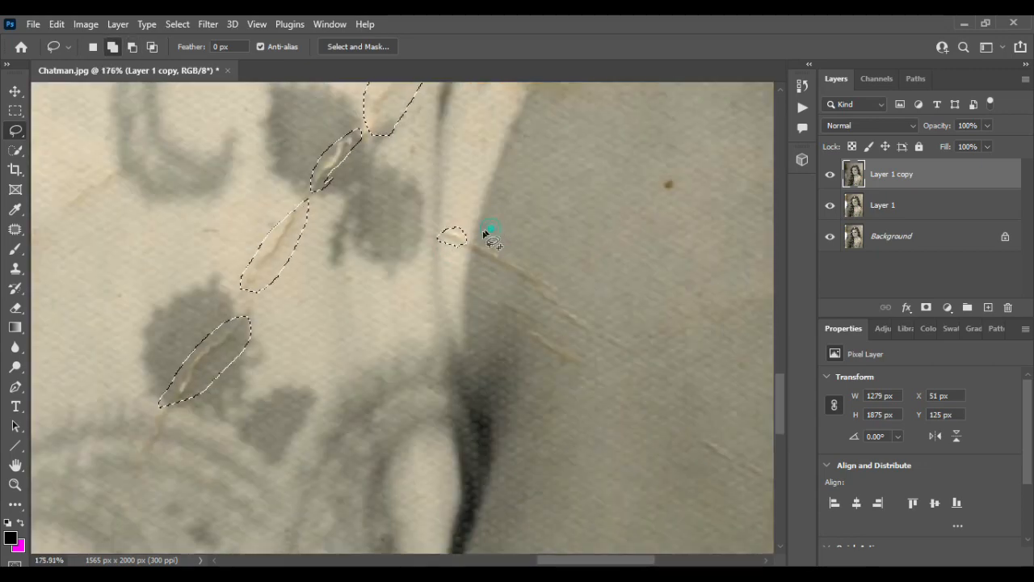
drag(563, 281, 566, 285)
scroll(620, 280, right, 3)
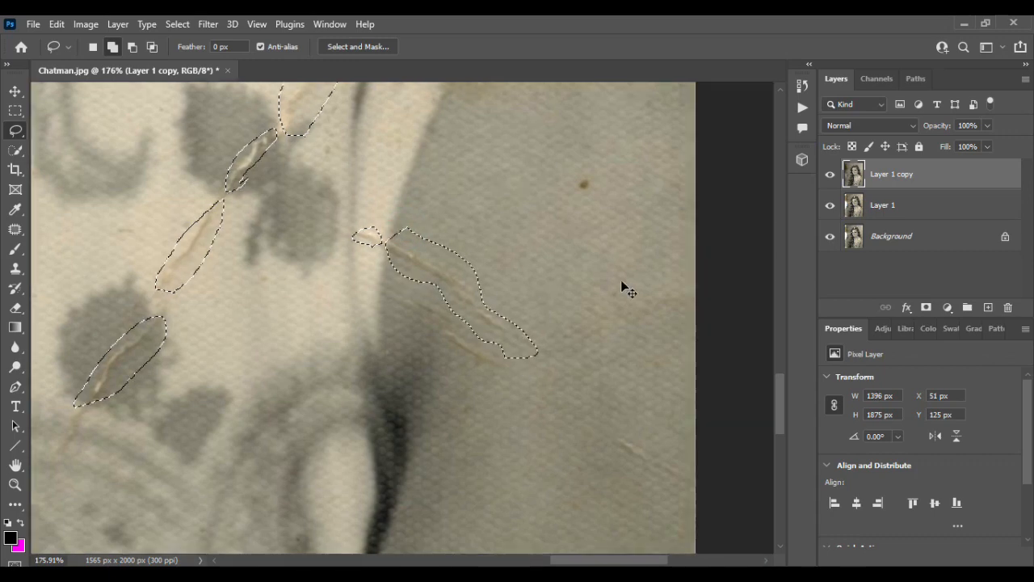
drag(455, 325, 482, 327)
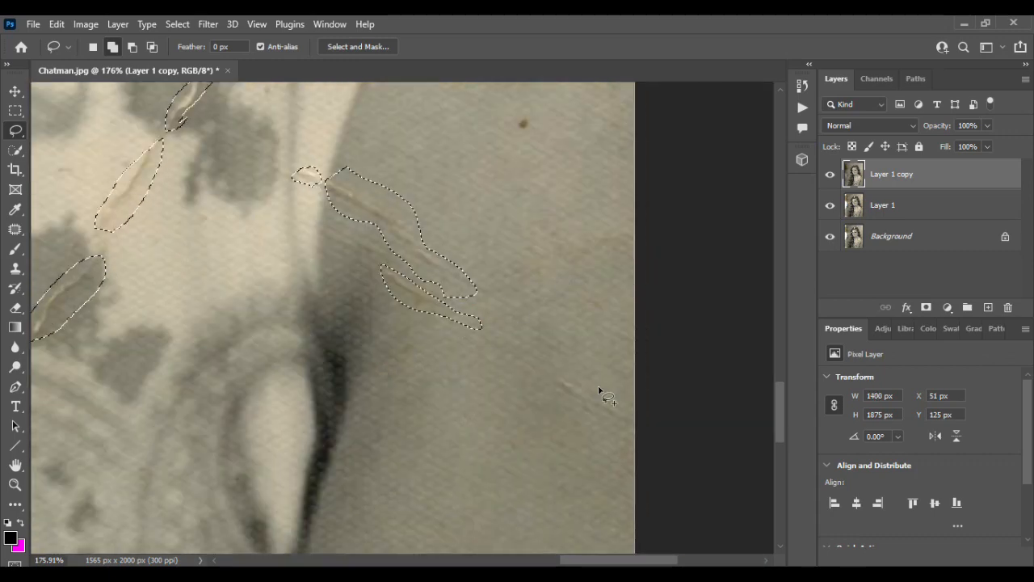
- Add the faint crease near the photo's right edge and the small brown spot on the arm to the selection
drag(614, 403, 624, 425)
scroll(587, 385, down, 3)
scroll(562, 327, up, 3)
drag(554, 307, 546, 324)
- Add the small white nick in the dark hair beside the dress's left flowers to the selection
scroll(547, 328, down, 2)
scroll(547, 329, left, 5)
scroll(335, 350, right, 2)
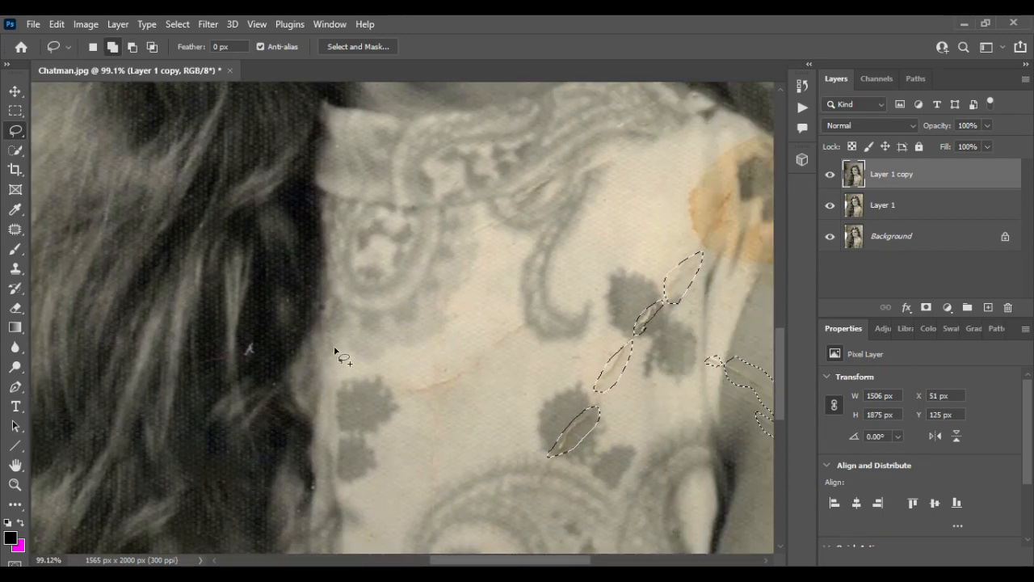
scroll(319, 328, up, 4)
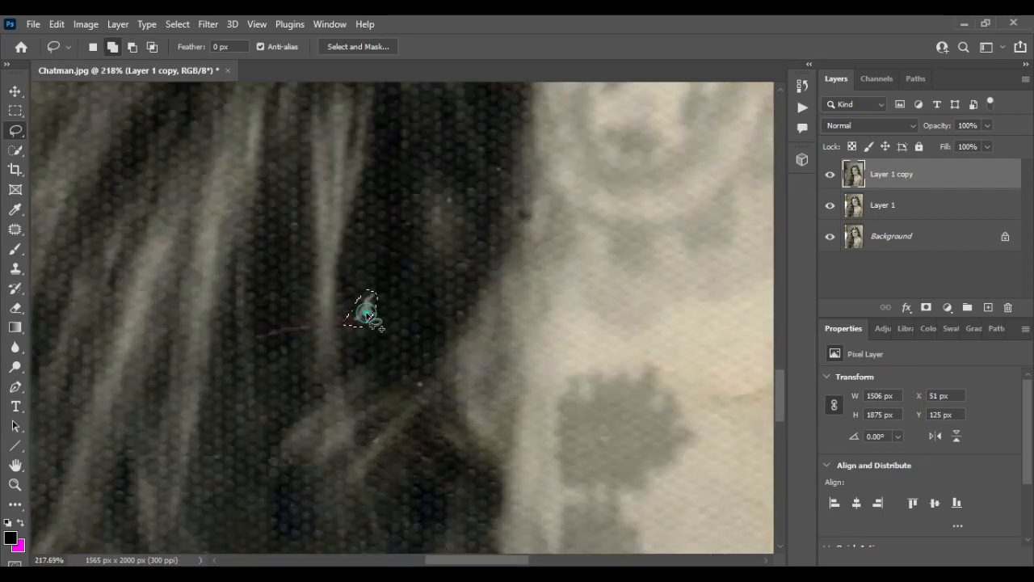
scroll(395, 302, down, 5)
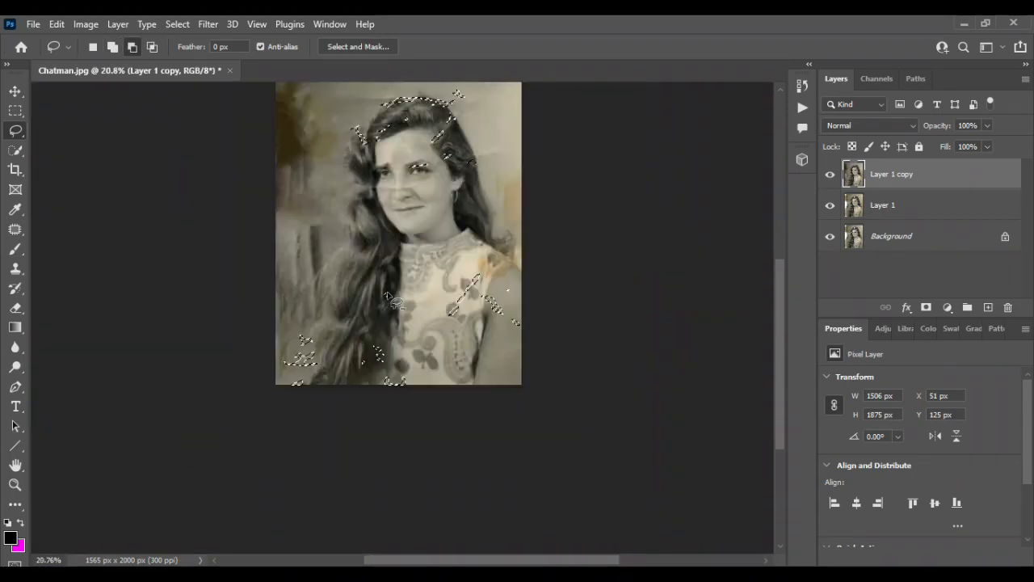
- Fill the selected damage with Content-Aware in Normal mode at 100% opacity, and deselect
scroll(395, 302, up, 1)
click(56, 24)
click(91, 256)
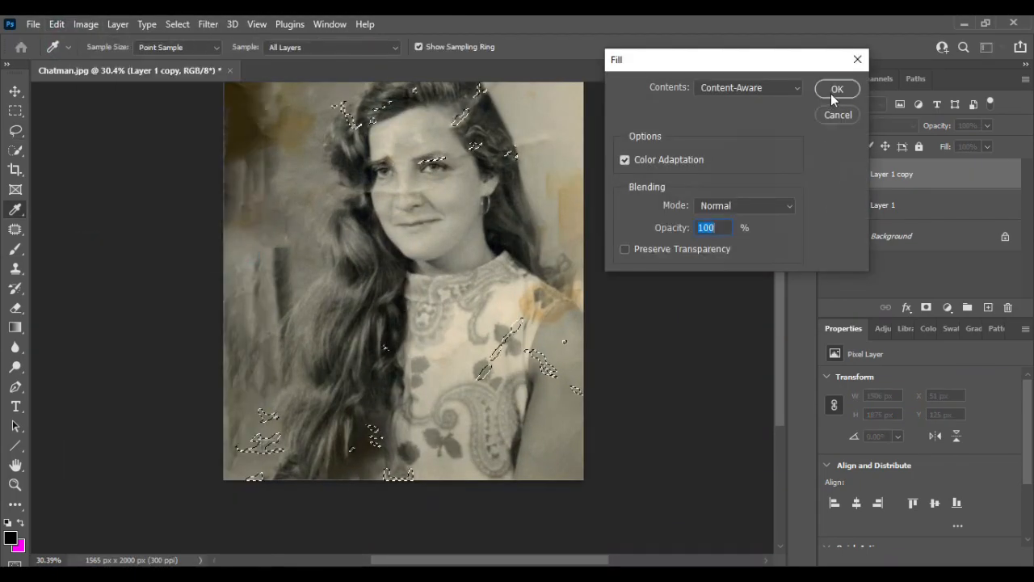
key(Return)
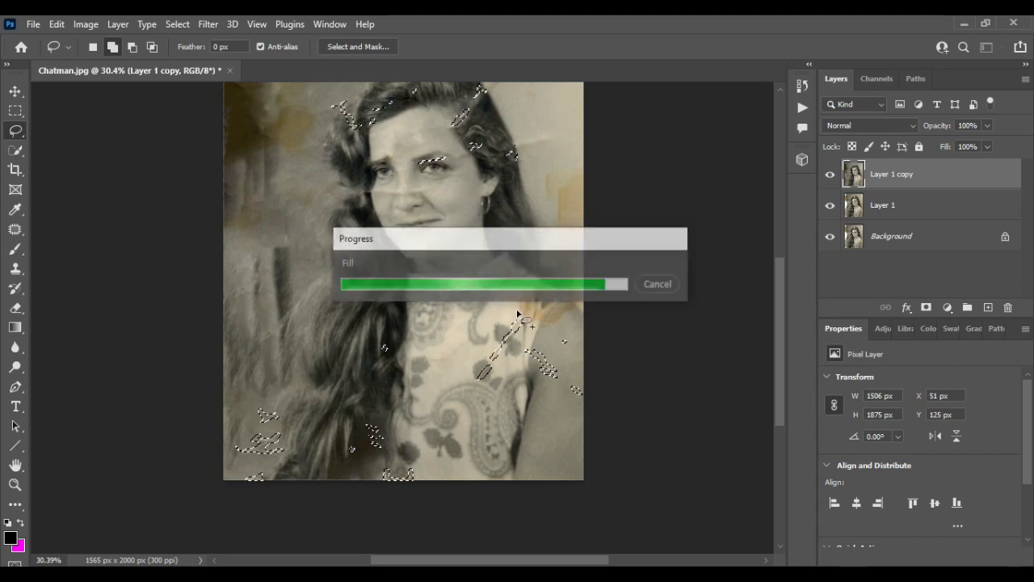
key(ctrl+d)
- Examine the filled areas across the dress, hair, background and face for remaining damage
scroll(517, 315, down, 2)
scroll(515, 323, up, 3)
scroll(502, 354, down, 1)
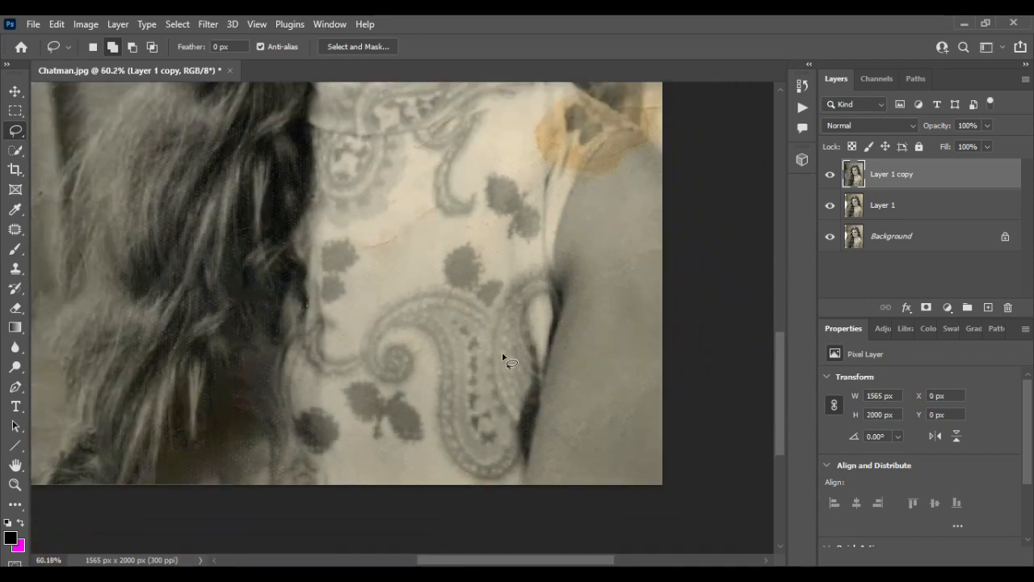
scroll(503, 353, left, 3)
scroll(503, 354, down, 2)
scroll(502, 354, up, 5)
scroll(503, 354, up, 5)
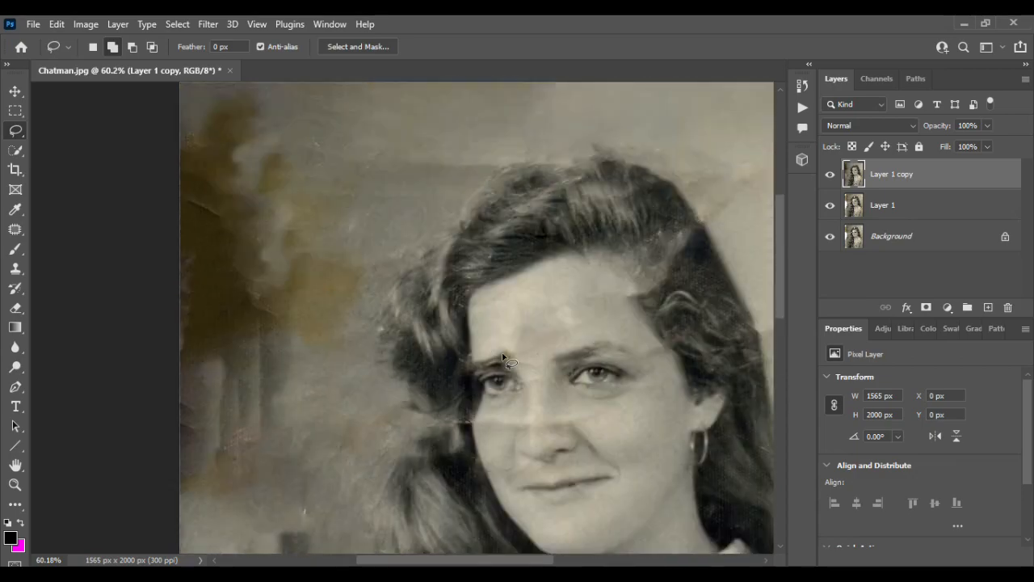
scroll(502, 354, right, 4)
scroll(502, 354, up, 2)
scroll(503, 354, down, 5)
scroll(279, 265, up, 5)
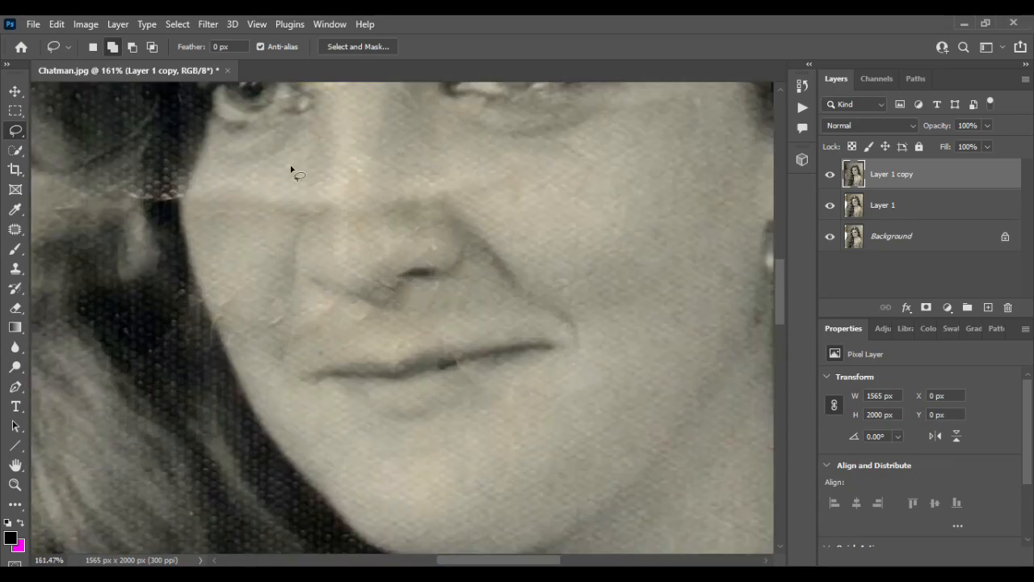
- Remove the horizontal crease across the cheeks and nose by cloning nearby skin with a size 40 Clone Stamp
key(b)
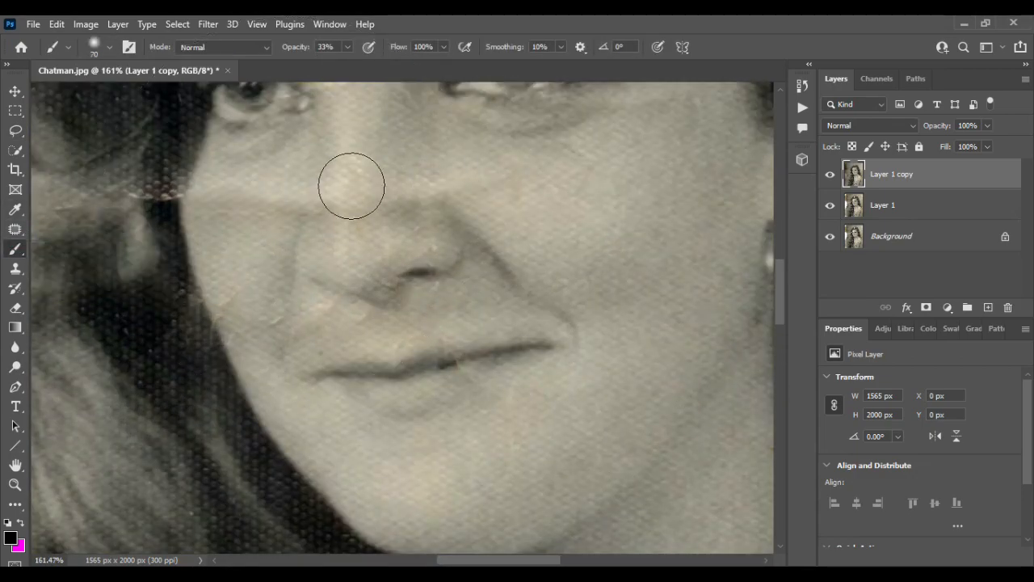
key(bracketleft)
key(bracketleft)
scroll(351, 185, up, 3)
alt+click(356, 286)
key(s)
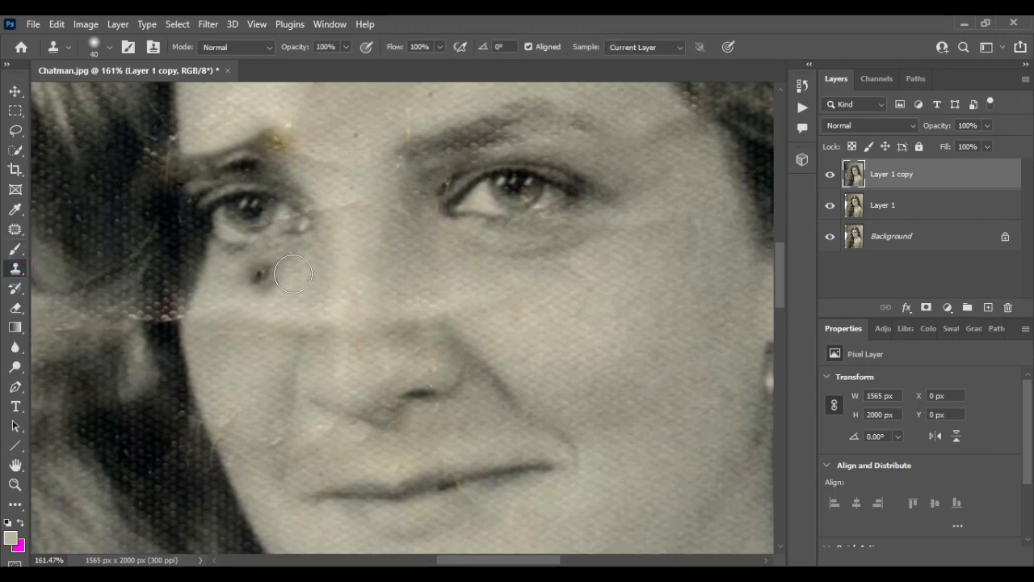
alt+click(523, 298)
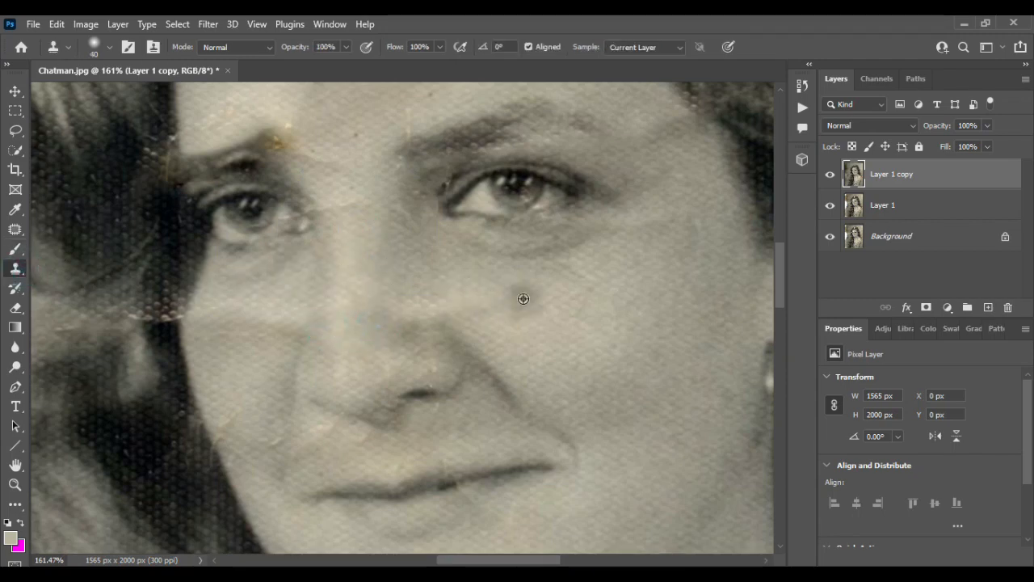
drag(493, 308, 429, 316)
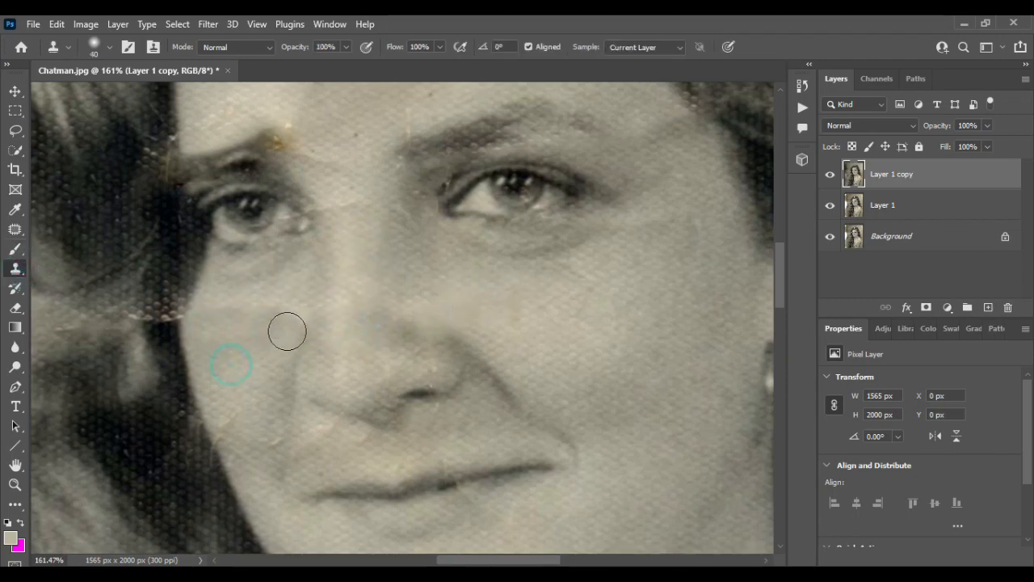
- Clone dark hair over the light horizontal crease running from the left edge of the face into the hair
scroll(252, 316, left, 2)
alt+click(292, 434)
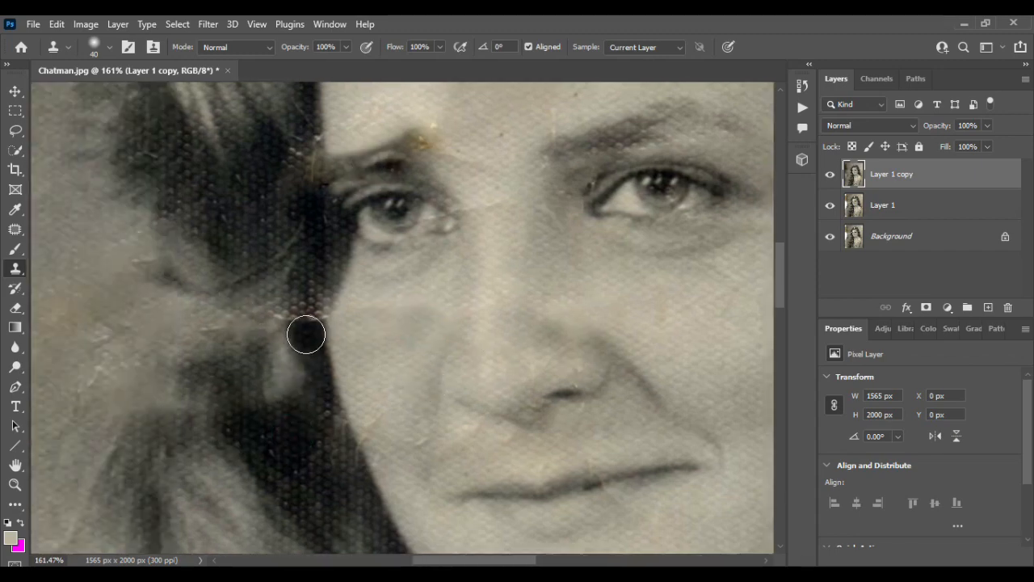
mouse_move(306, 329)
mouse_down()
mouse_move(243, 331)
mouse_move(265, 352)
mouse_move(275, 399)
mouse_move(279, 378)
mouse_move(266, 403)
mouse_move(252, 358)
mouse_move(218, 355)
mouse_move(280, 281)
mouse_move(310, 281)
mouse_move(312, 308)
mouse_move(273, 342)
mouse_move(245, 287)
mouse_move(233, 339)
mouse_move(214, 286)
mouse_move(240, 316)
mouse_up()
scroll(240, 316, down, 5)
scroll(240, 317, down, 10)
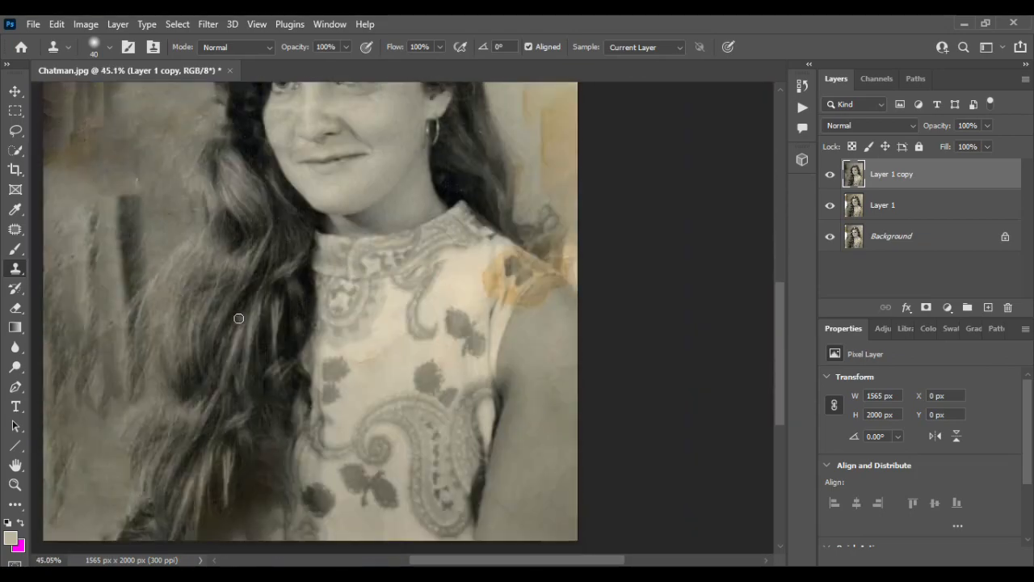
- Rebuild the lower-left end of the hair down to the photo's bottom edge by cloning hair strands with a size 90 Clone Stamp
scroll(238, 319, up, 3)
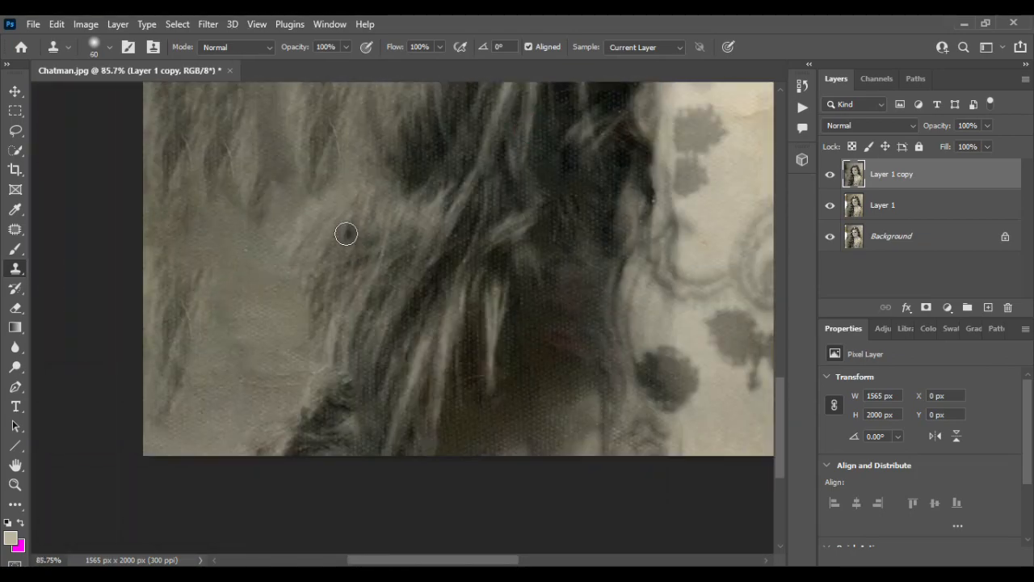
key(bracketright)
key(bracketright)
key(bracketright)
drag(333, 234, 295, 354)
drag(302, 261, 244, 475)
drag(286, 355, 284, 471)
drag(319, 384, 352, 404)
- Clone light hair strands over the discoloured brown patch in the lower hair beside the dress
alt+click(427, 261)
drag(496, 312, 471, 482)
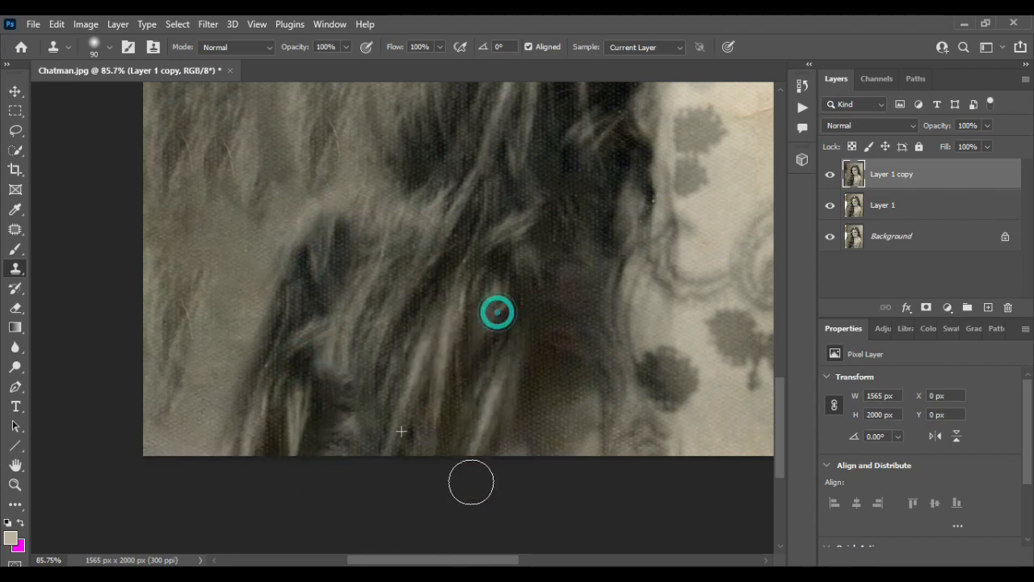
drag(543, 317, 500, 480)
drag(609, 266, 557, 438)
drag(607, 192, 616, 228)
alt+click(473, 424)
drag(579, 400, 568, 420)
- Extend the hair's lower-left outline toward the photo's bottom corner by cloning more wavy strands
scroll(486, 366, down, 3)
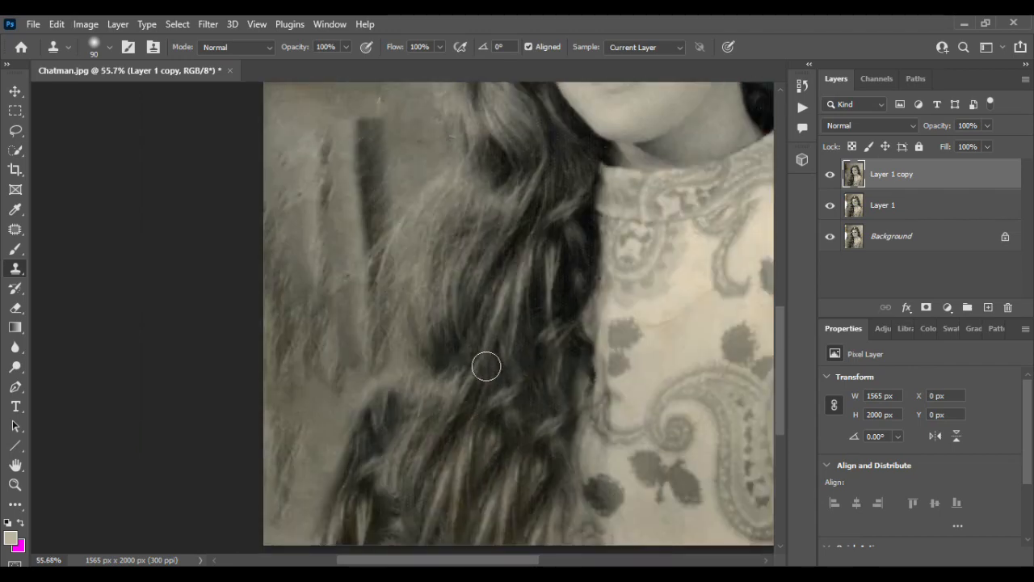
scroll(325, 401, up, 3)
scroll(326, 401, down, 3)
alt+click(623, 172)
mouse_move(457, 180)
mouse_down()
mouse_move(411, 267)
mouse_move(270, 431)
mouse_up()
drag(381, 228, 266, 484)
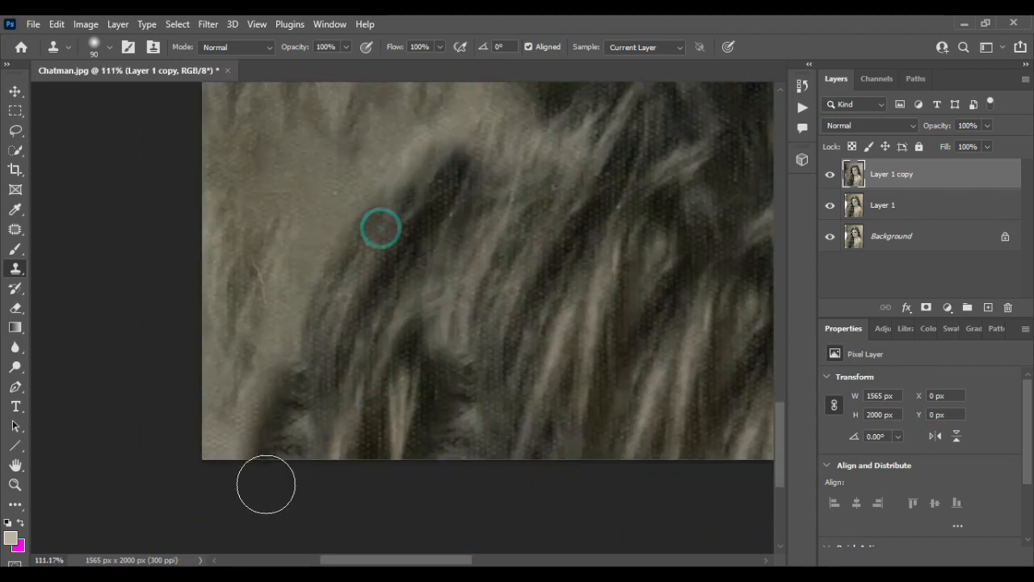
- Enlarge the Clone Stamp to size 175 and clone the backdrop's vertical folds upward over the dark brown stain in the upper-left background
scroll(411, 376, down, 4)
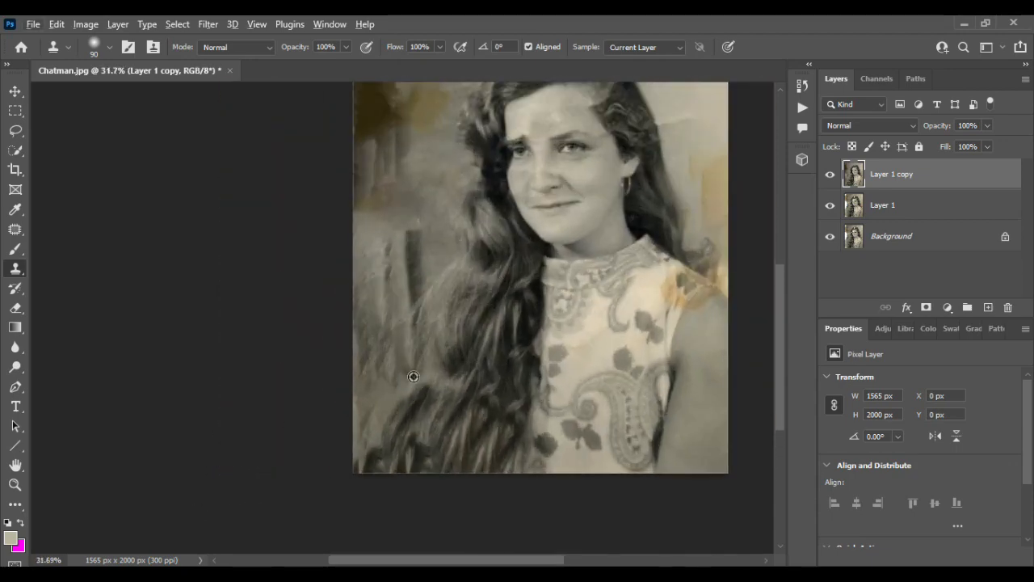
scroll(413, 376, up, 2)
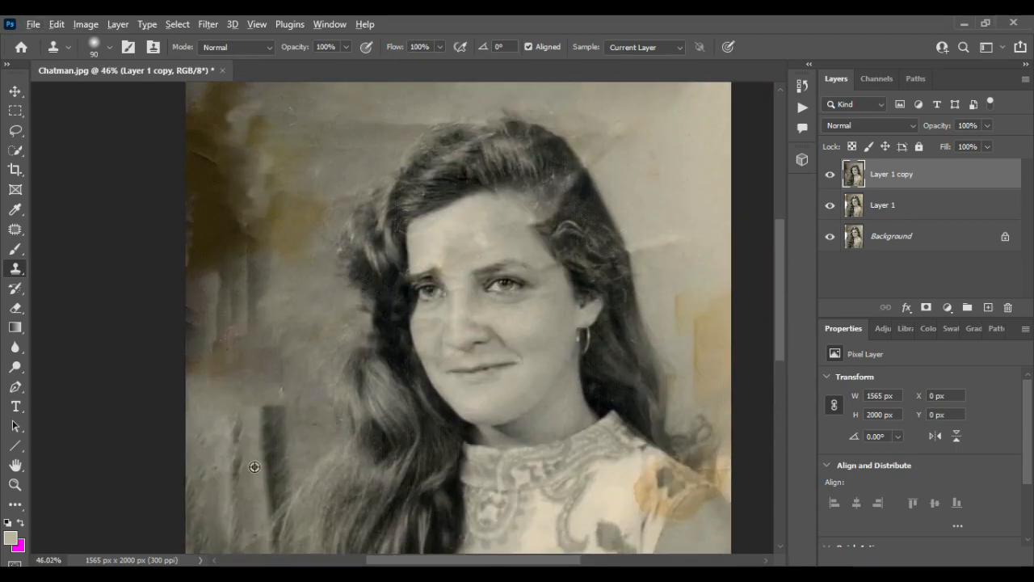
key(bracketright)
key(bracketright)
key(bracketright)
key(bracketright)
key(bracketright)
key(bracketright)
key(bracketright)
alt+click(245, 440)
drag(246, 380, 219, 125)
- Clone the light vertical folds up the photo's left edge to cover the remaining brown stain in the upper-left background
scroll(219, 125, up, 1)
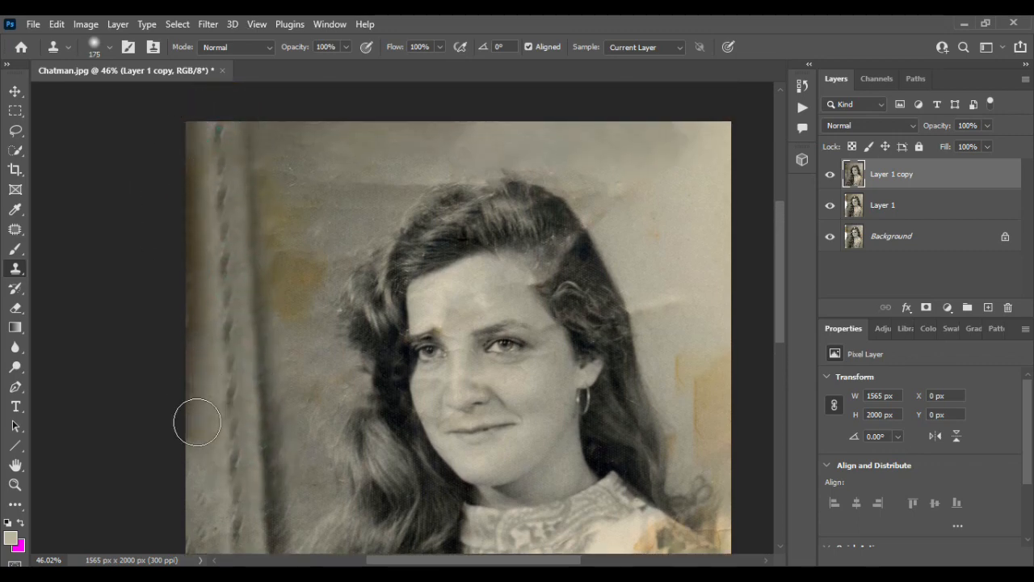
alt+click(205, 446)
drag(204, 379, 195, 256)
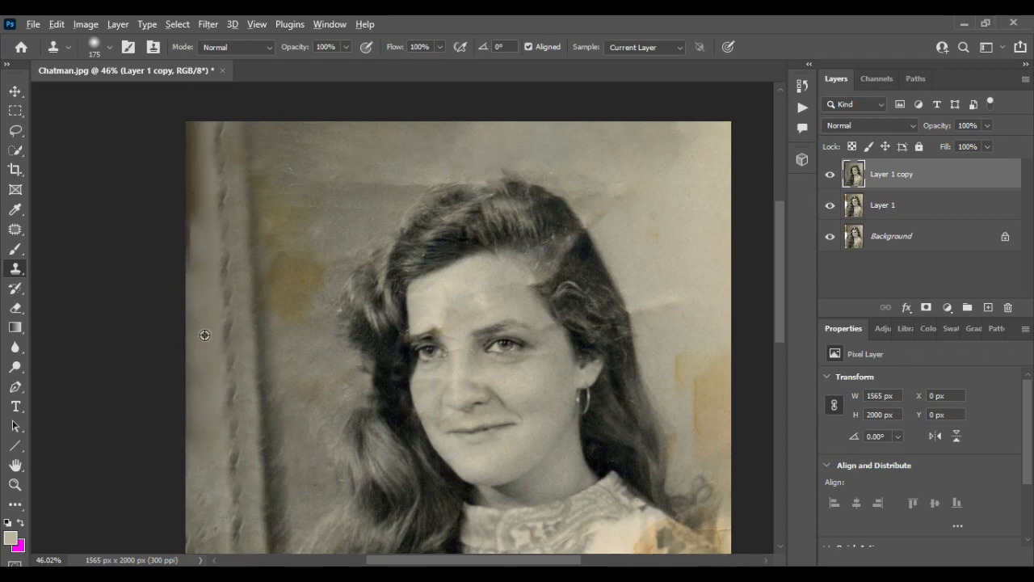
mouse_move(198, 272)
mouse_down()
mouse_move(197, 185)
mouse_move(224, 122)
mouse_up()
- Clone clean backdrop texture over the yellow stains between the vertical fold and the hair
alt+click(304, 155)
drag(267, 175, 285, 284)
alt+click(288, 172)
alt+click(280, 288)
drag(287, 324, 288, 353)
- Clone smooth backdrop down the photo's lower-left edge to even out the area beside the hair
scroll(286, 339, down, 5)
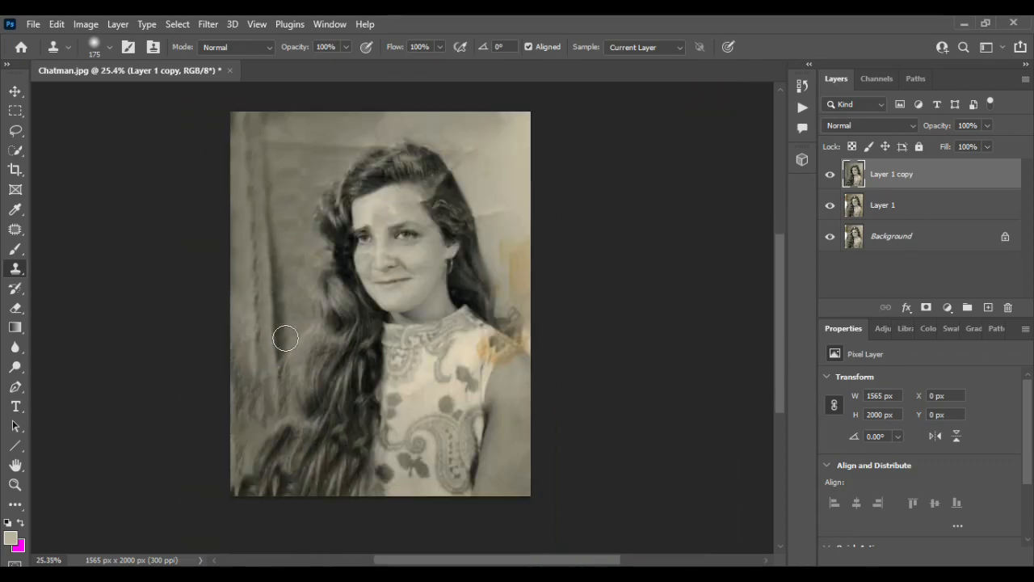
scroll(270, 337, up, 4)
scroll(285, 179, up, 2)
alt+click(285, 178)
drag(285, 262, 289, 461)
alt+click(280, 234)
drag(286, 393, 285, 479)
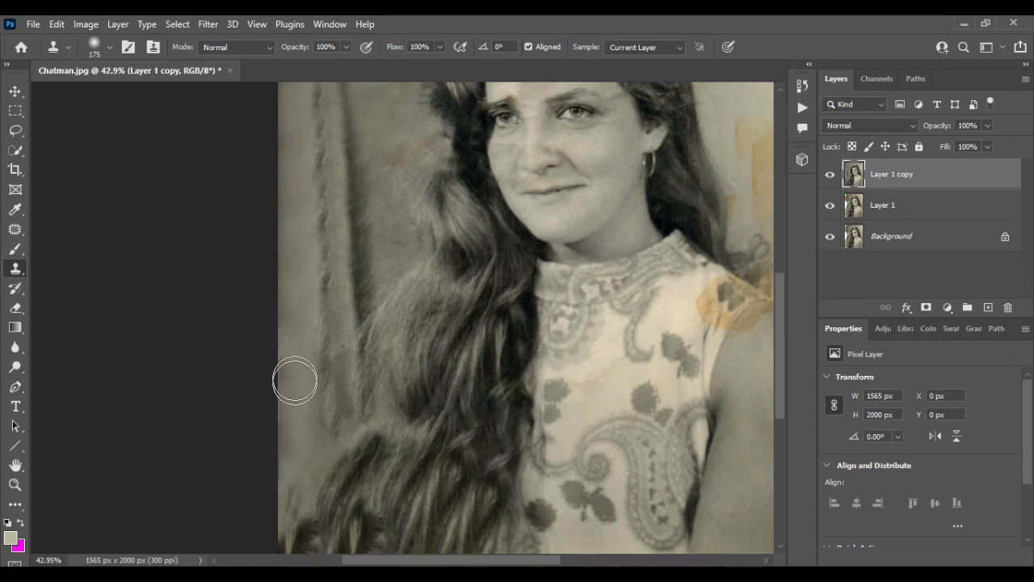
- Clone grey backdrop tones over the creases and light patches in the background above and beside the top of the hair
scroll(388, 340, down, 3)
scroll(300, 97, up, 3)
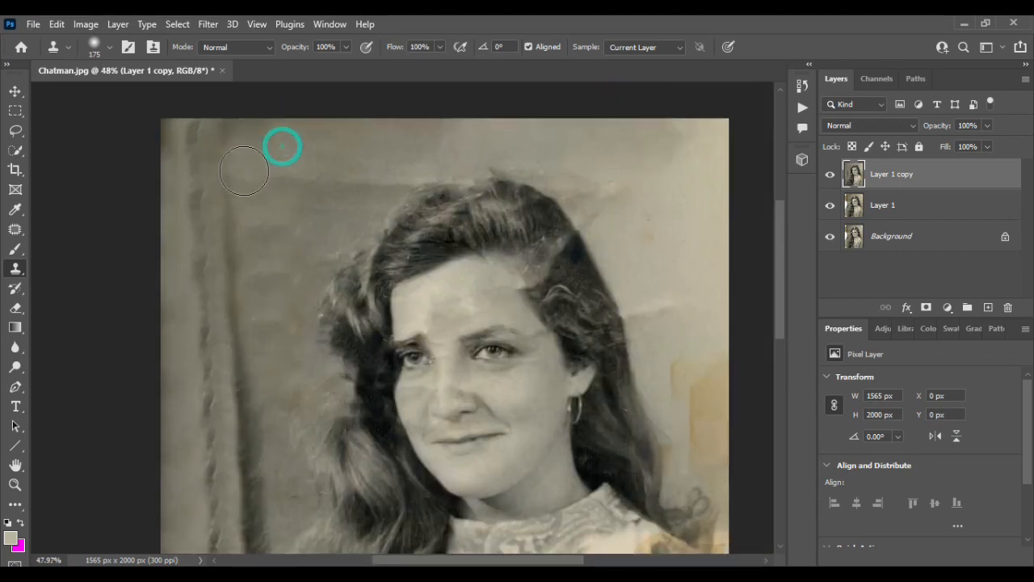
drag(607, 172, 606, 196)
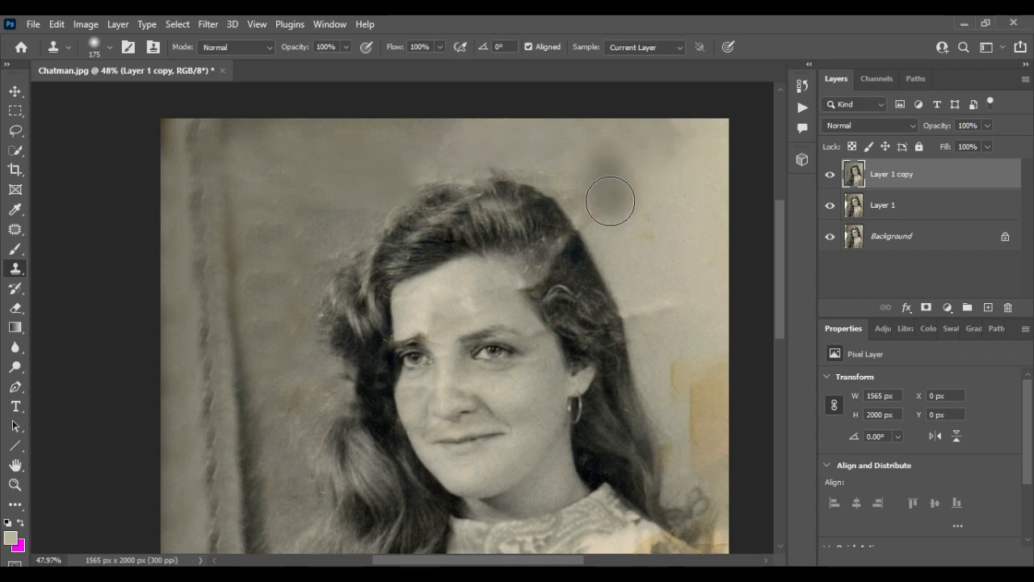
alt+click(714, 131)
drag(601, 159, 601, 189)
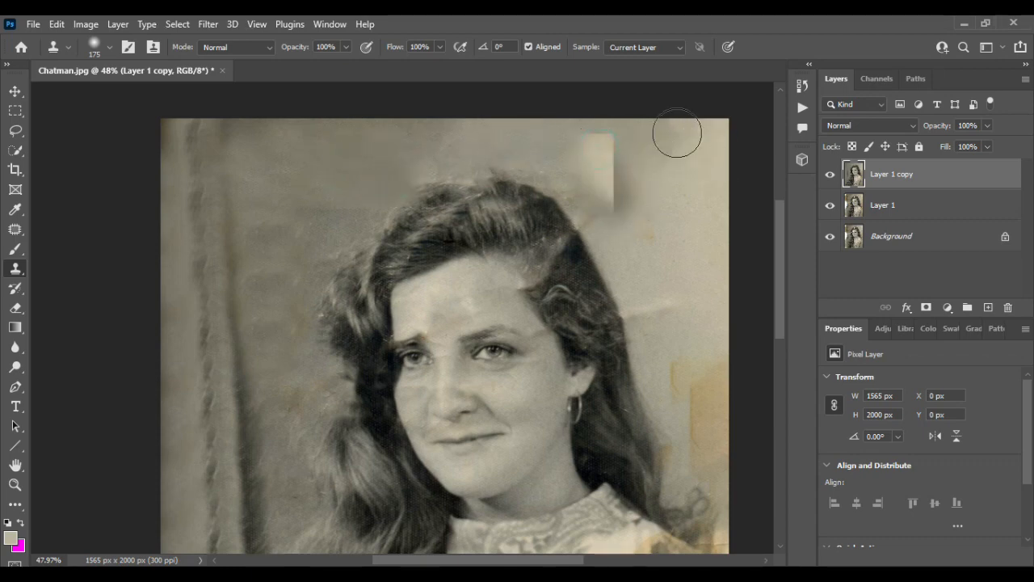
alt+click(699, 125)
mouse_move(604, 135)
mouse_down()
mouse_move(659, 134)
mouse_move(609, 151)
mouse_move(623, 163)
mouse_up()
alt+click(475, 134)
alt+click(577, 134)
drag(609, 162, 656, 166)
- Extend the grey backdrop into the upper-right corner and down the right edge with cloned patches
click(718, 136)
click(714, 163)
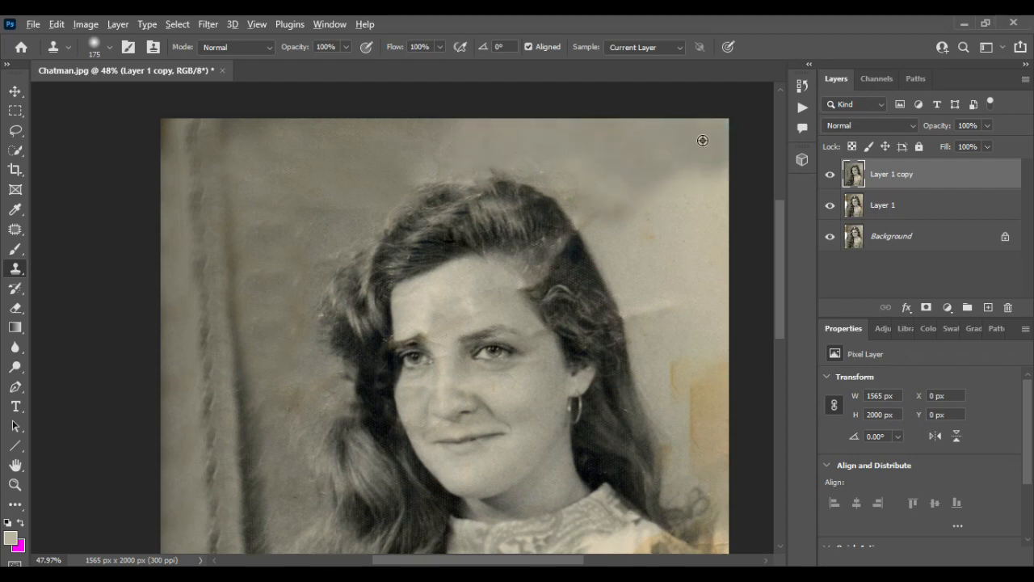
alt+click(704, 141)
click(706, 191)
alt+click(704, 137)
alt+click(696, 160)
drag(700, 194, 700, 228)
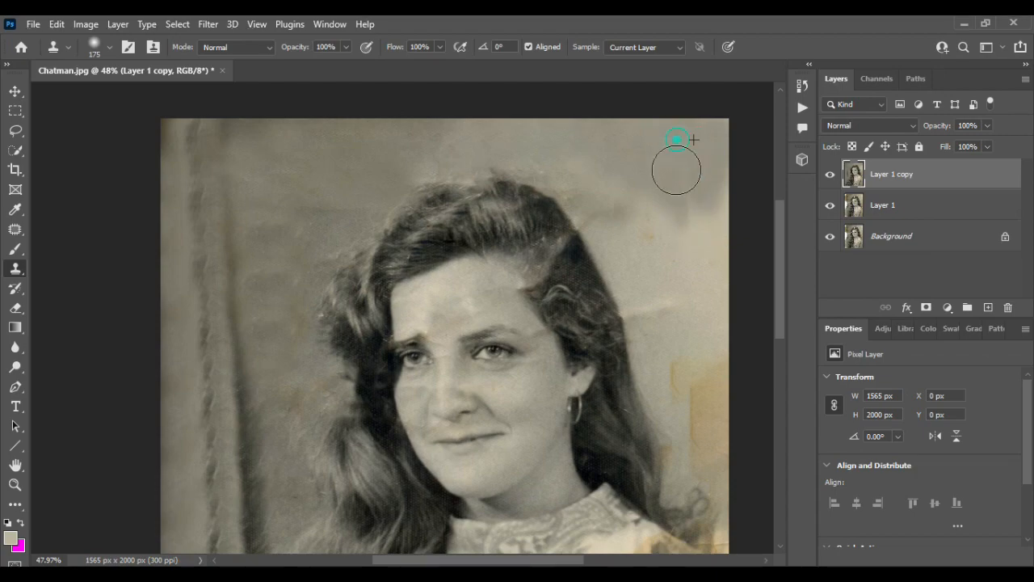
- Reduce the Clone Stamp to size 60 and clone grey arm skin over the orange stain below the shoulder seam
scroll(697, 146, down, 3)
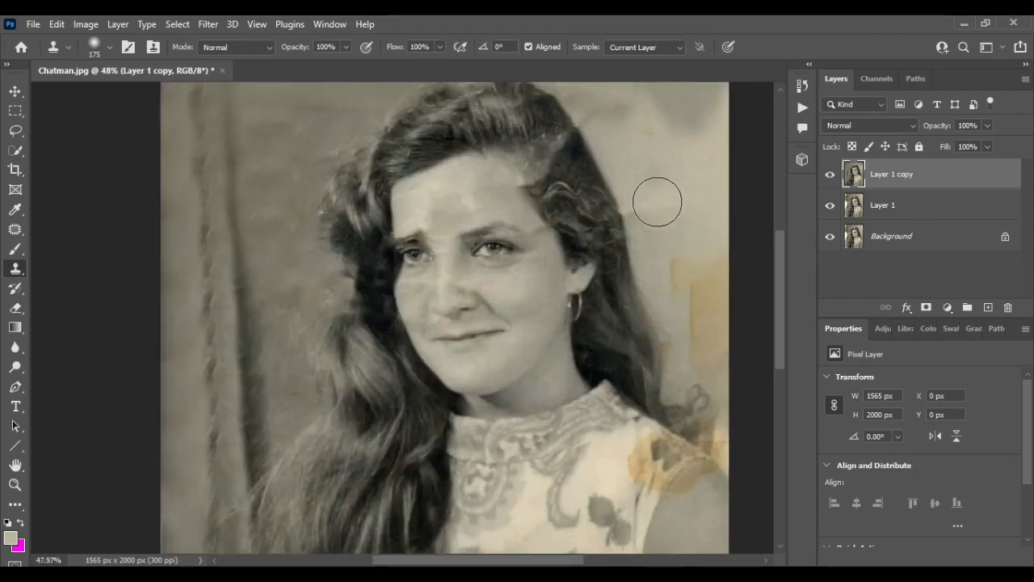
scroll(651, 227, down, 2)
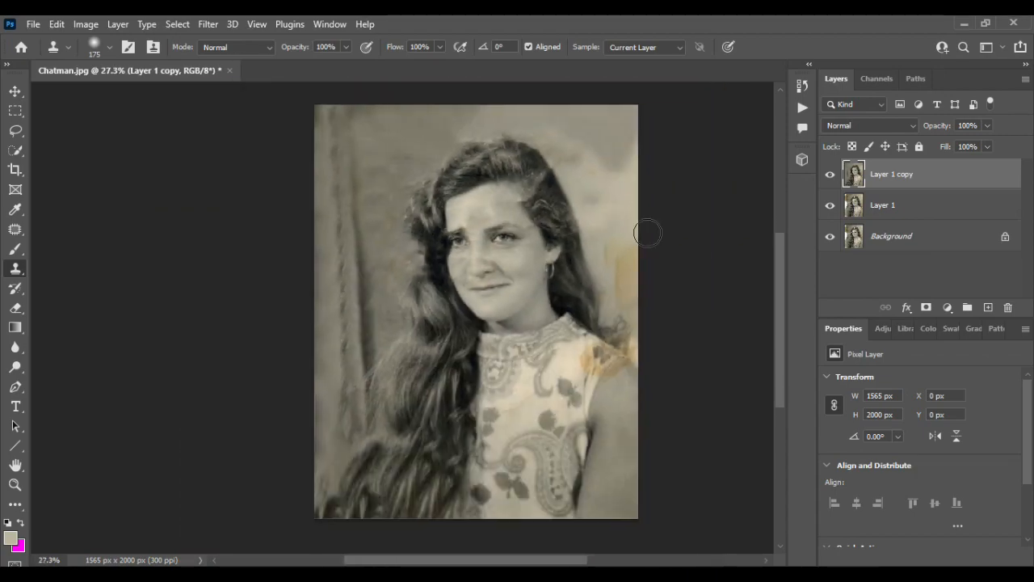
scroll(586, 385, up, 6)
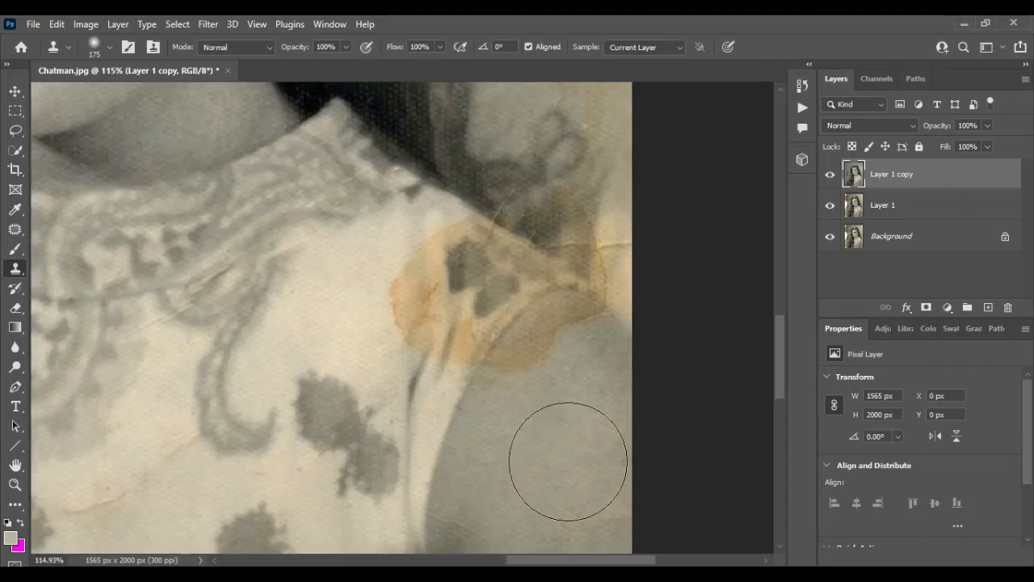
key(bracketleft)
key(bracketleft)
key(bracketleft)
key(bracketleft)
key(bracketleft)
key(bracketleft)
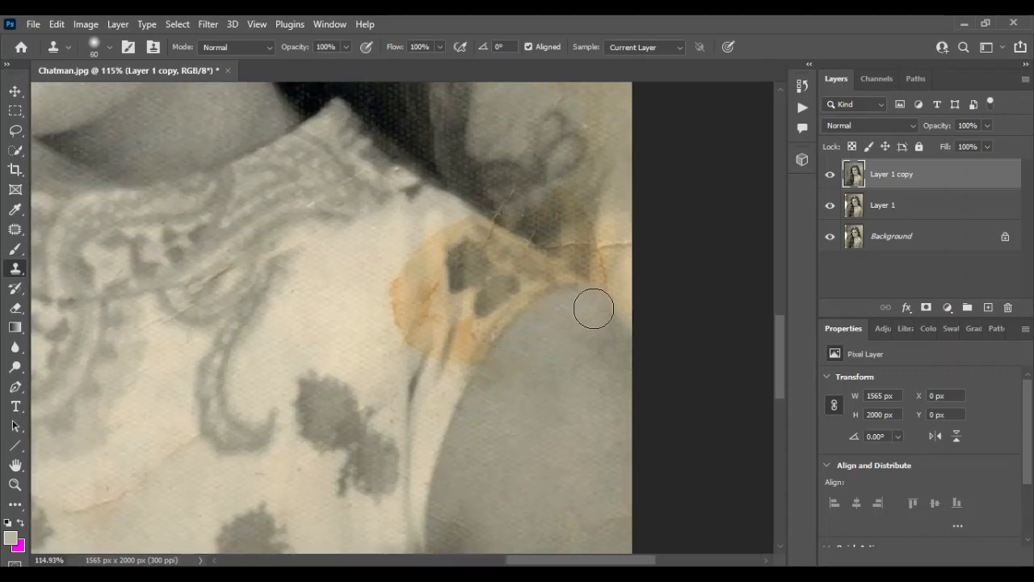
- Clone clean cream dress fabric over the orange stain on the shoulder, out to the sleeve's edge
scroll(595, 297, up, 5)
alt+click(517, 217)
alt+click(348, 430)
mouse_move(401, 429)
mouse_down()
mouse_move(371, 421)
mouse_move(425, 474)
mouse_move(478, 480)
mouse_move(428, 409)
mouse_up()
mouse_move(431, 371)
mouse_down()
mouse_move(445, 364)
mouse_move(452, 377)
mouse_up()
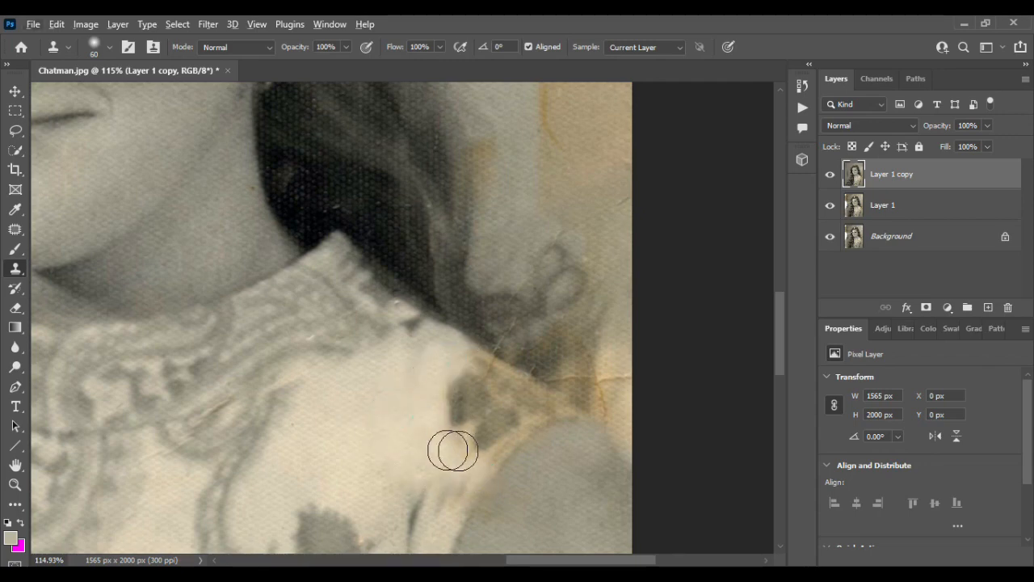
mouse_move(453, 450)
mouse_down()
mouse_move(474, 469)
mouse_move(492, 363)
mouse_move(549, 410)
mouse_up()
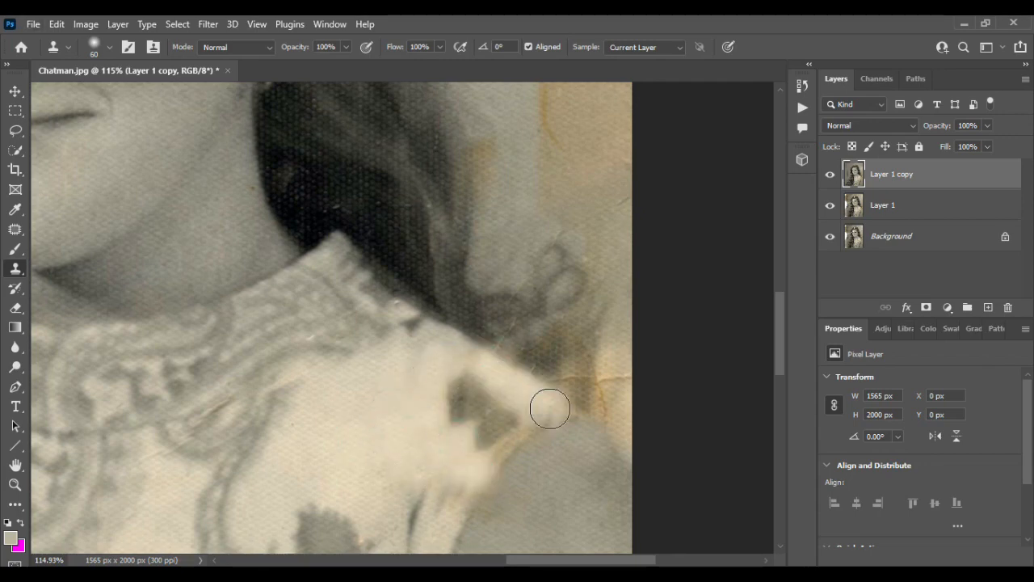
- Reduce the Clone Stamp to size 30 and clone light fabric along the stained armhole edge beside the floral motif
key(bracketleft)
key(bracketleft)
key(bracketleft)
mouse_move(489, 453)
mouse_down()
mouse_move(510, 438)
mouse_move(503, 443)
mouse_up()
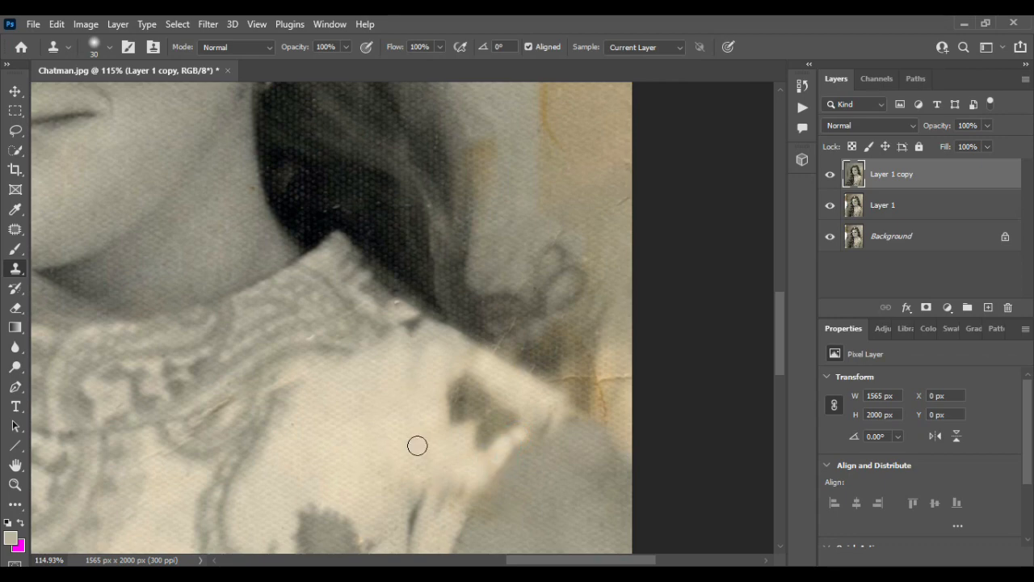
- Enlarge the Clone Stamp to size 90 and clone clean backdrop over the upper part of the yellow stain at the right edge
scroll(417, 445, down, 3)
scroll(401, 290, up, 6)
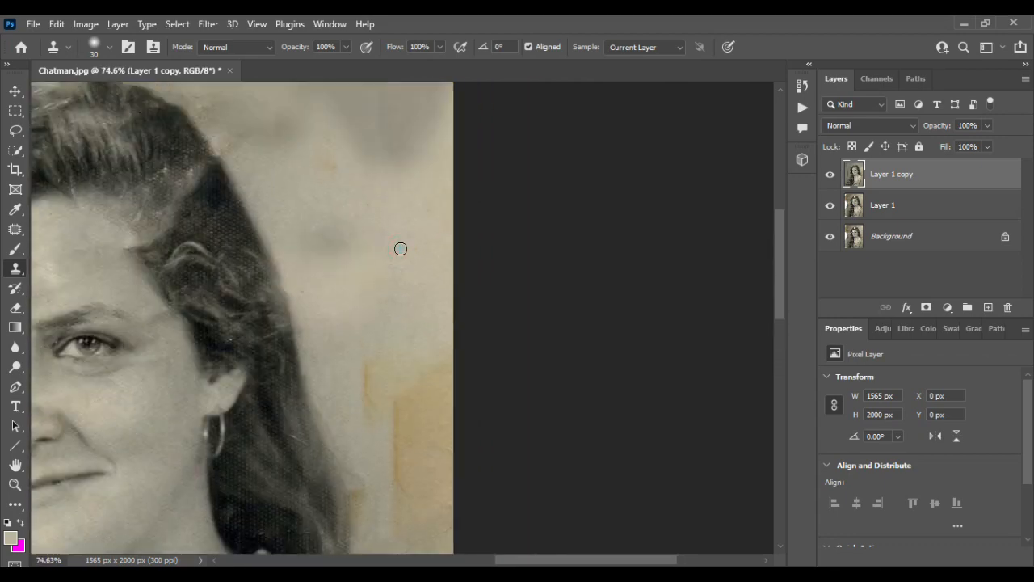
key(bracketright)
key(bracketright)
key(bracketright)
key(bracketright)
mouse_move(438, 349)
mouse_down()
mouse_move(418, 365)
mouse_move(371, 365)
mouse_up()
drag(415, 393, 447, 424)
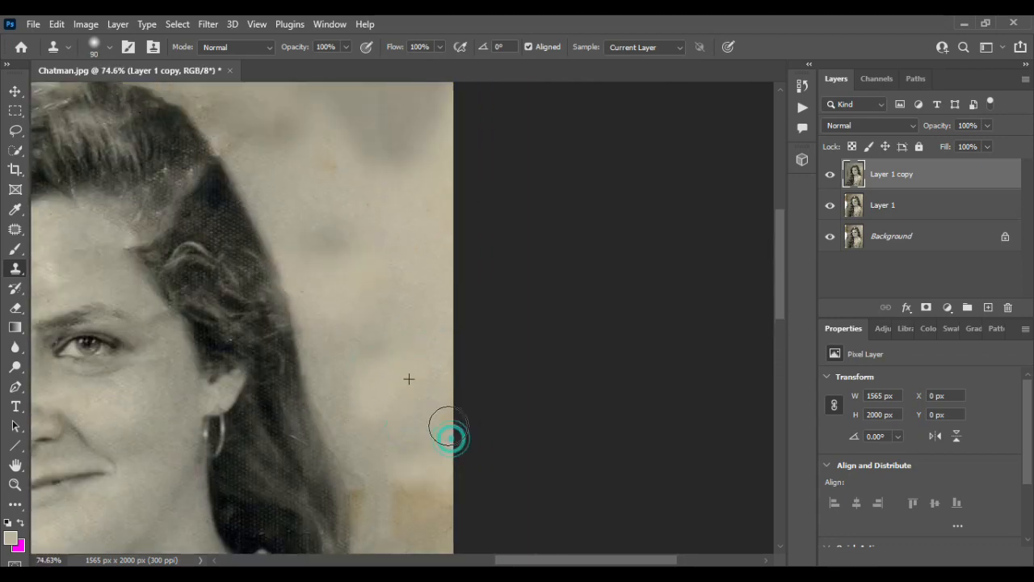
- Clone clean backdrop down the right edge over the remaining yellow stain above the shoulder and beside the hair
scroll(414, 349, down, 6)
alt+click(430, 269)
mouse_move(438, 365)
mouse_down()
mouse_move(393, 358)
mouse_move(449, 436)
mouse_move(450, 521)
mouse_up()
alt+click(283, 321)
mouse_move(396, 466)
mouse_down()
mouse_move(416, 501)
mouse_move(376, 472)
mouse_up()
- Compare the whole portrait before and after the cloning by hiding and showing the Layer 1 copy layer
scroll(421, 408, down, 6)
scroll(419, 404, down, 4)
scroll(419, 403, left, 2)
scroll(405, 285, up, 2)
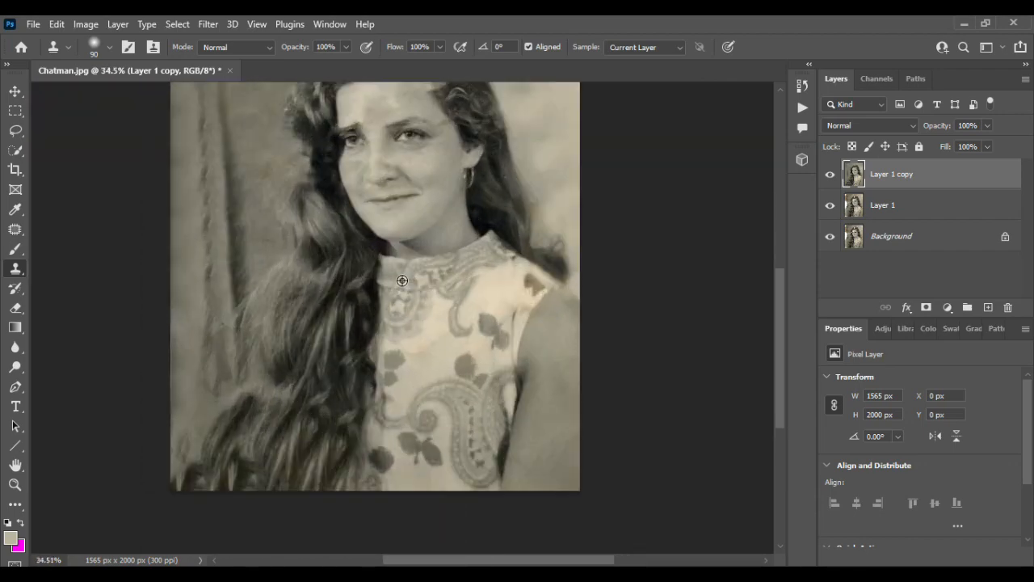
scroll(402, 278, down, 1)
scroll(402, 261, up, 2)
key(v)
click(829, 174)
click(830, 174)
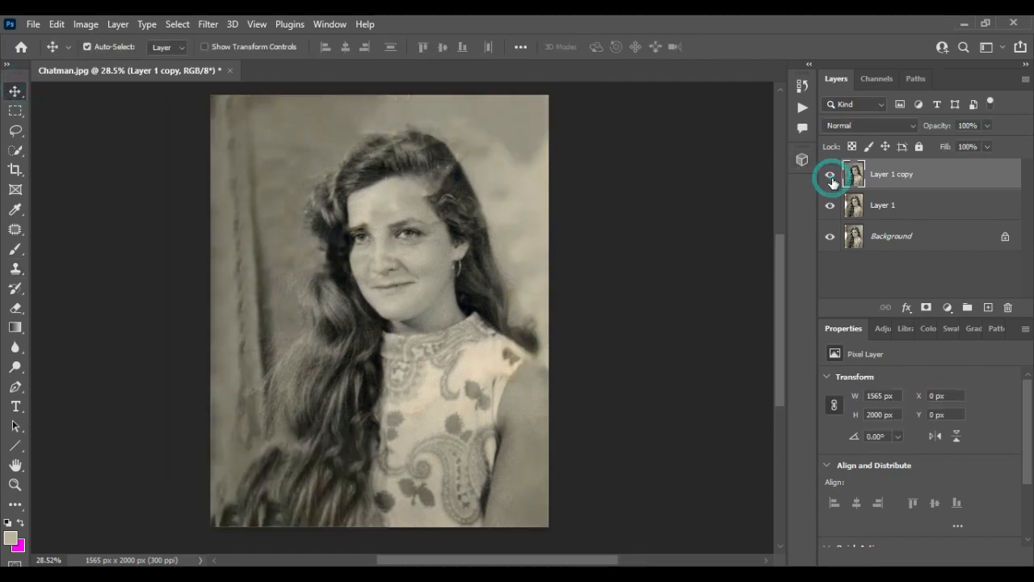